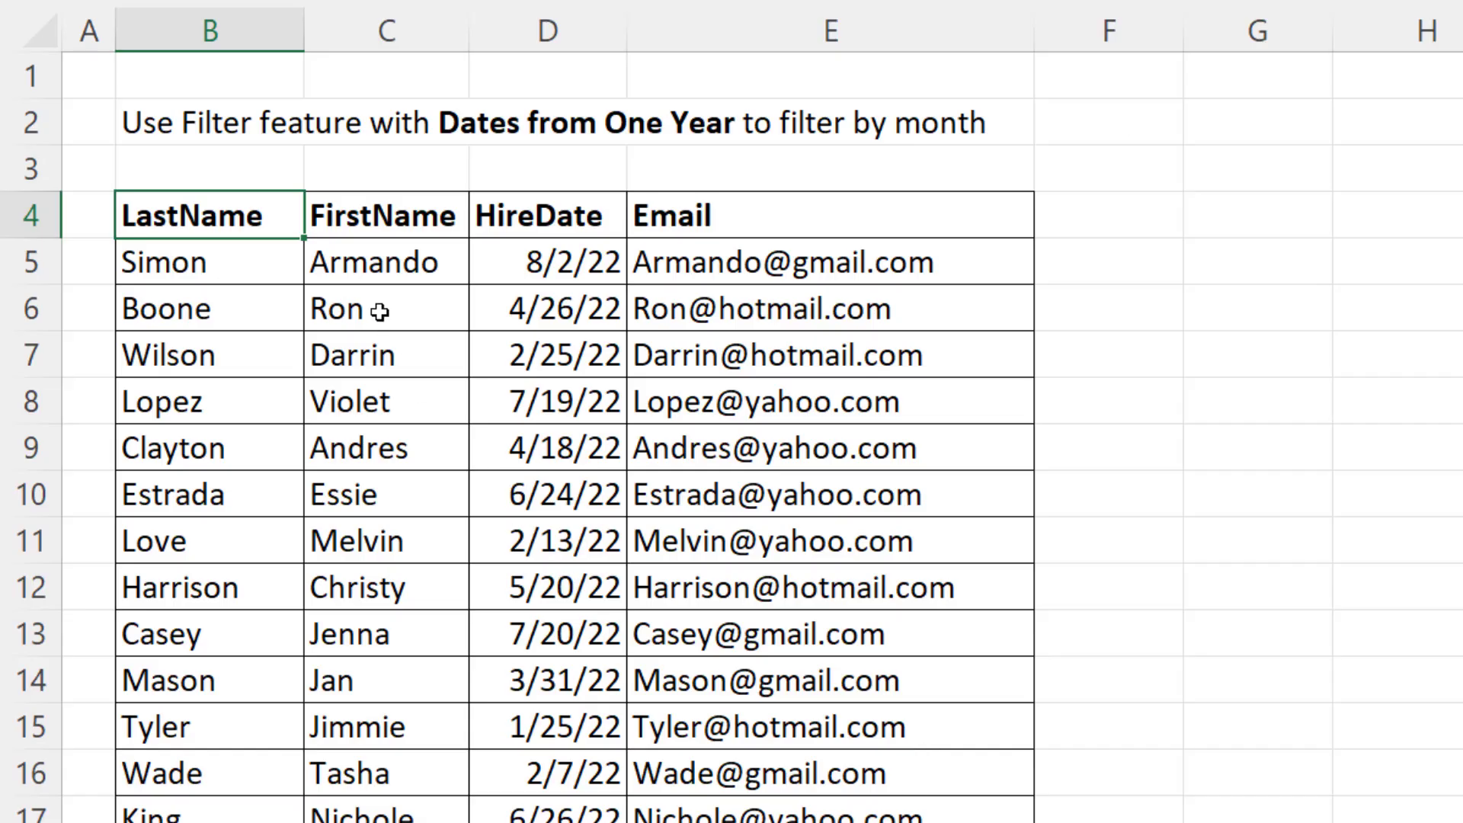
Step: Turn on table filtering and filter HireDate to show only March hires
click(380, 311)
click(557, 317)
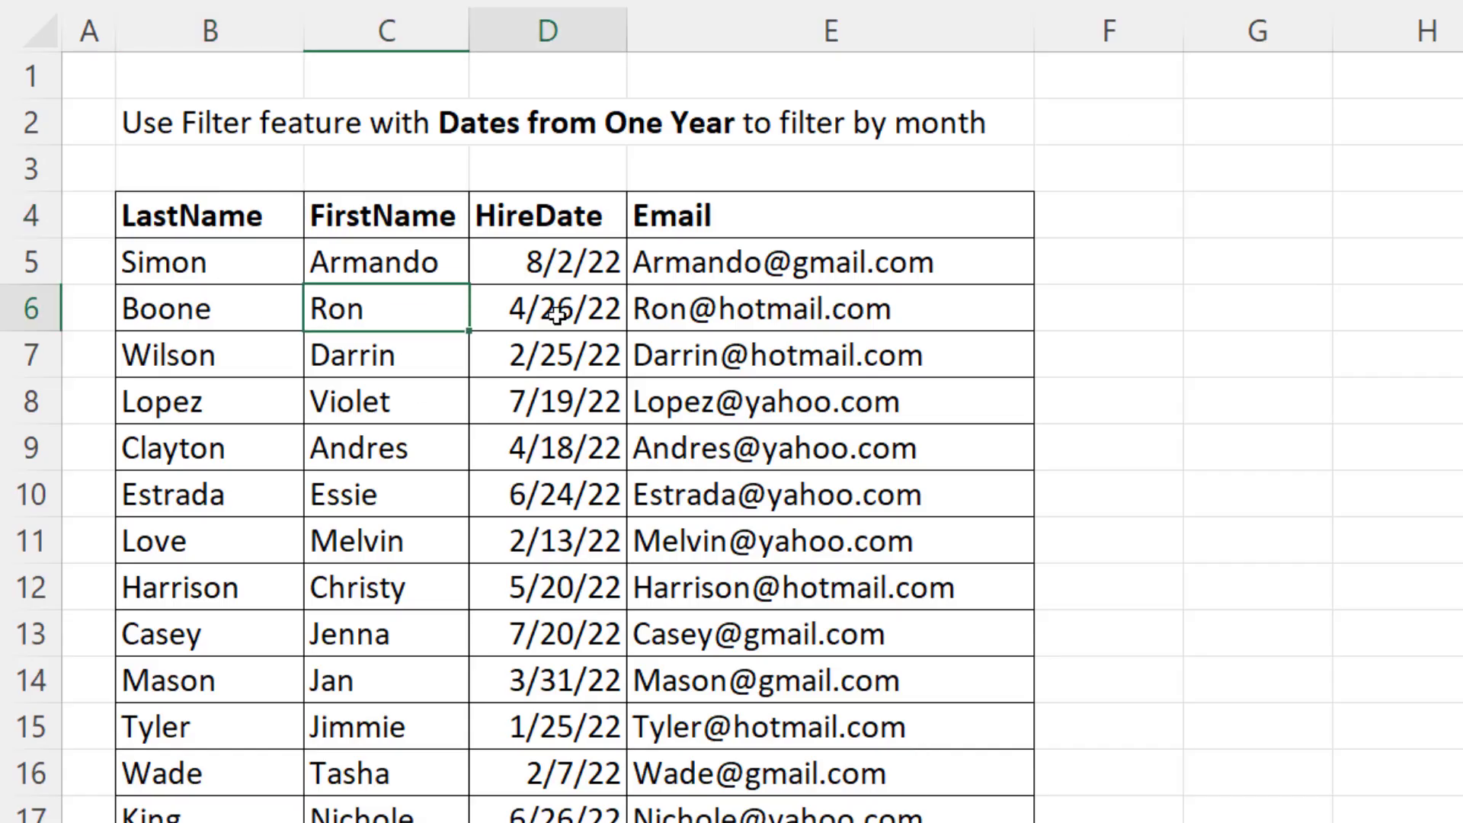
key(ctrl+shift+l)
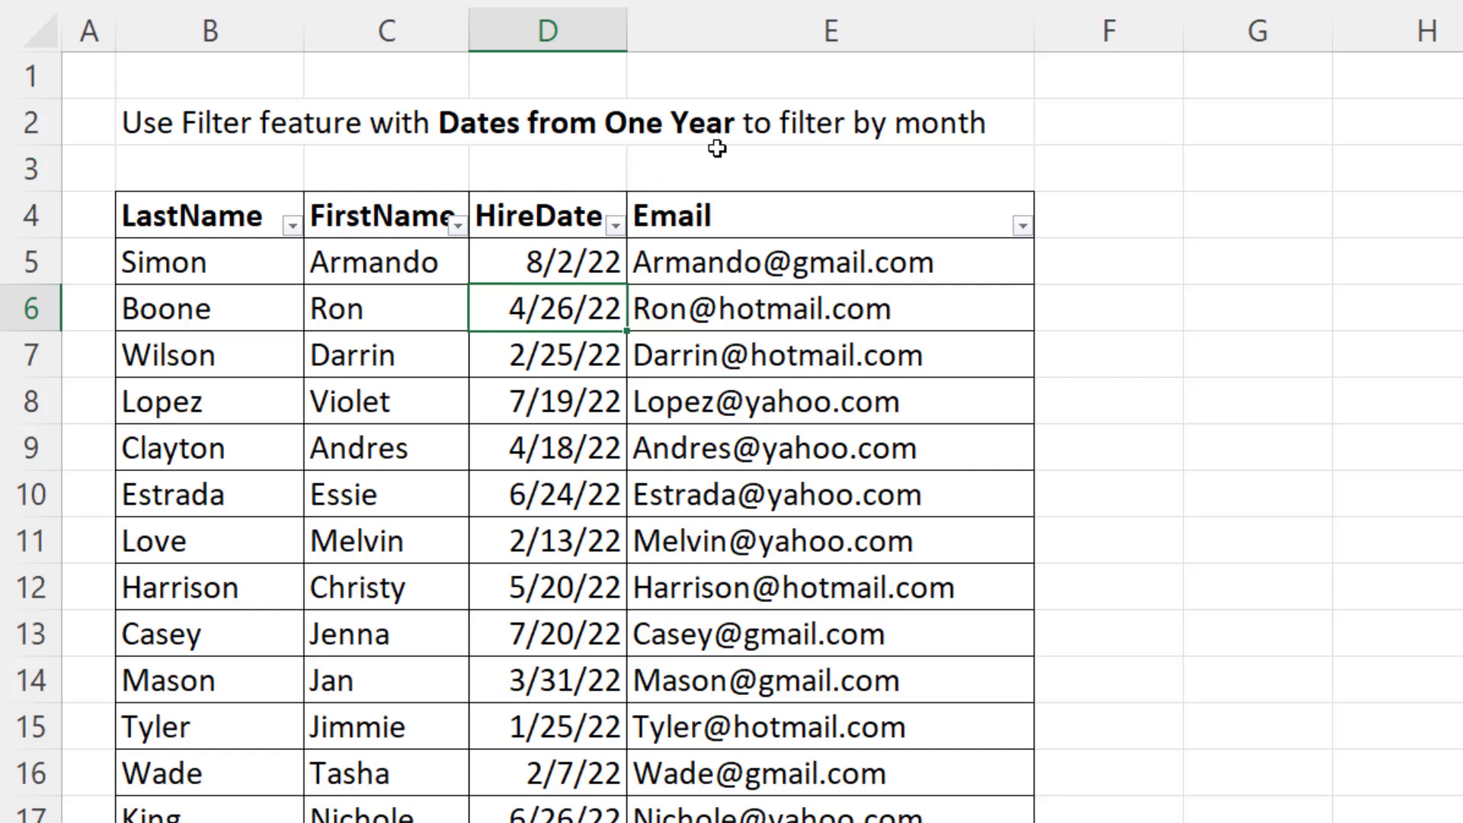
click(615, 227)
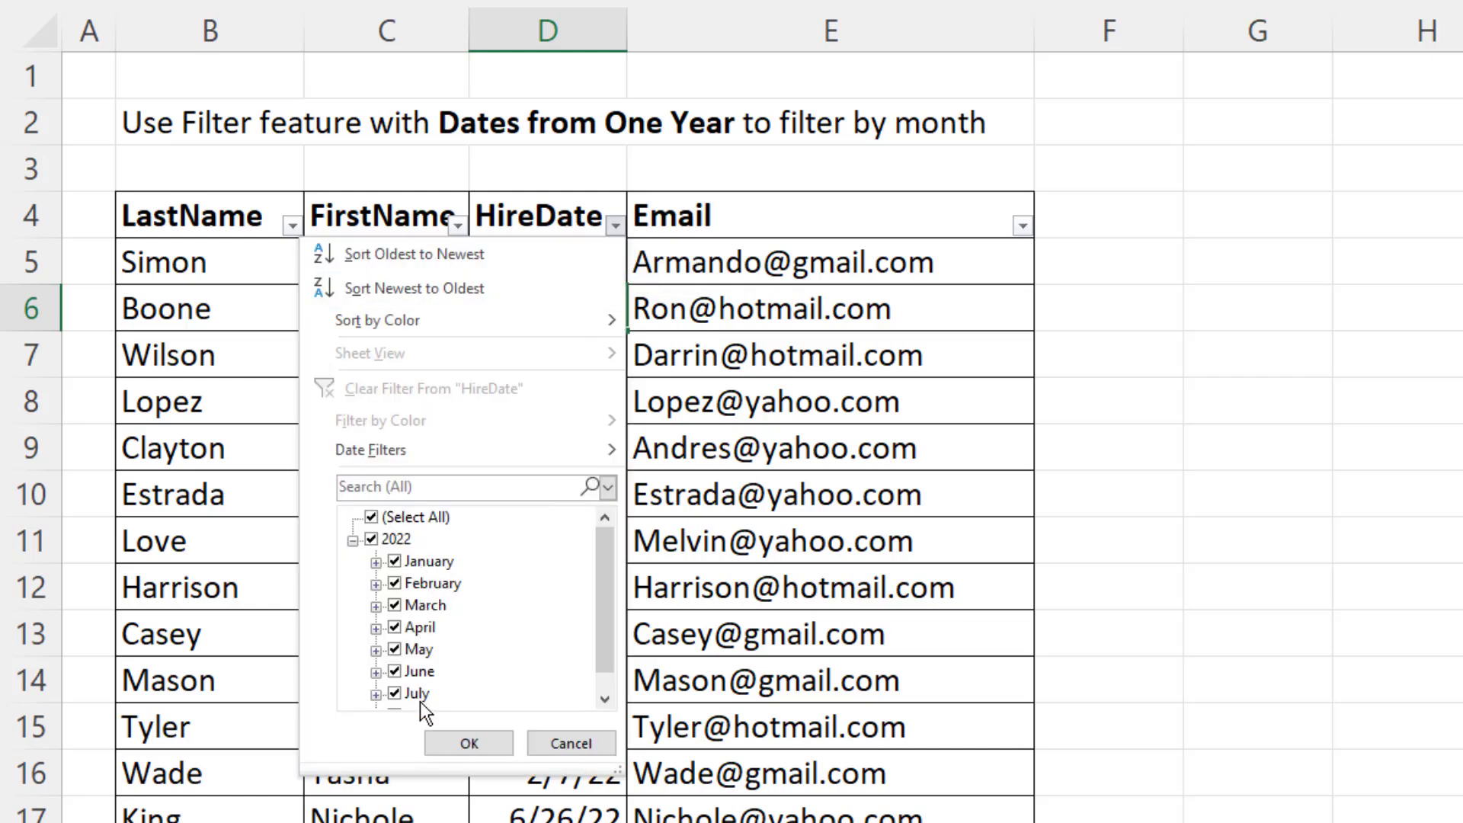
click(371, 518)
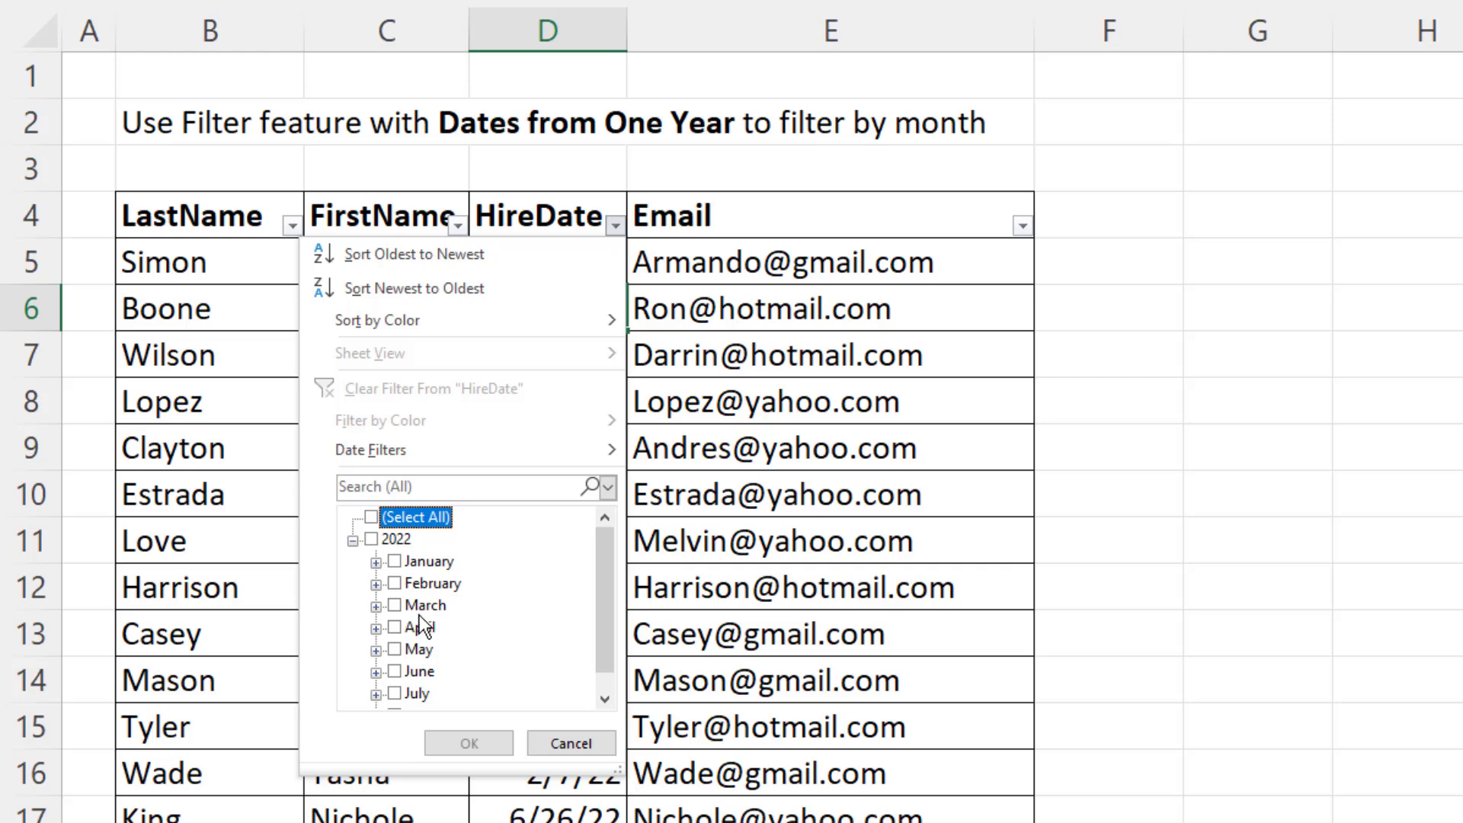
click(395, 605)
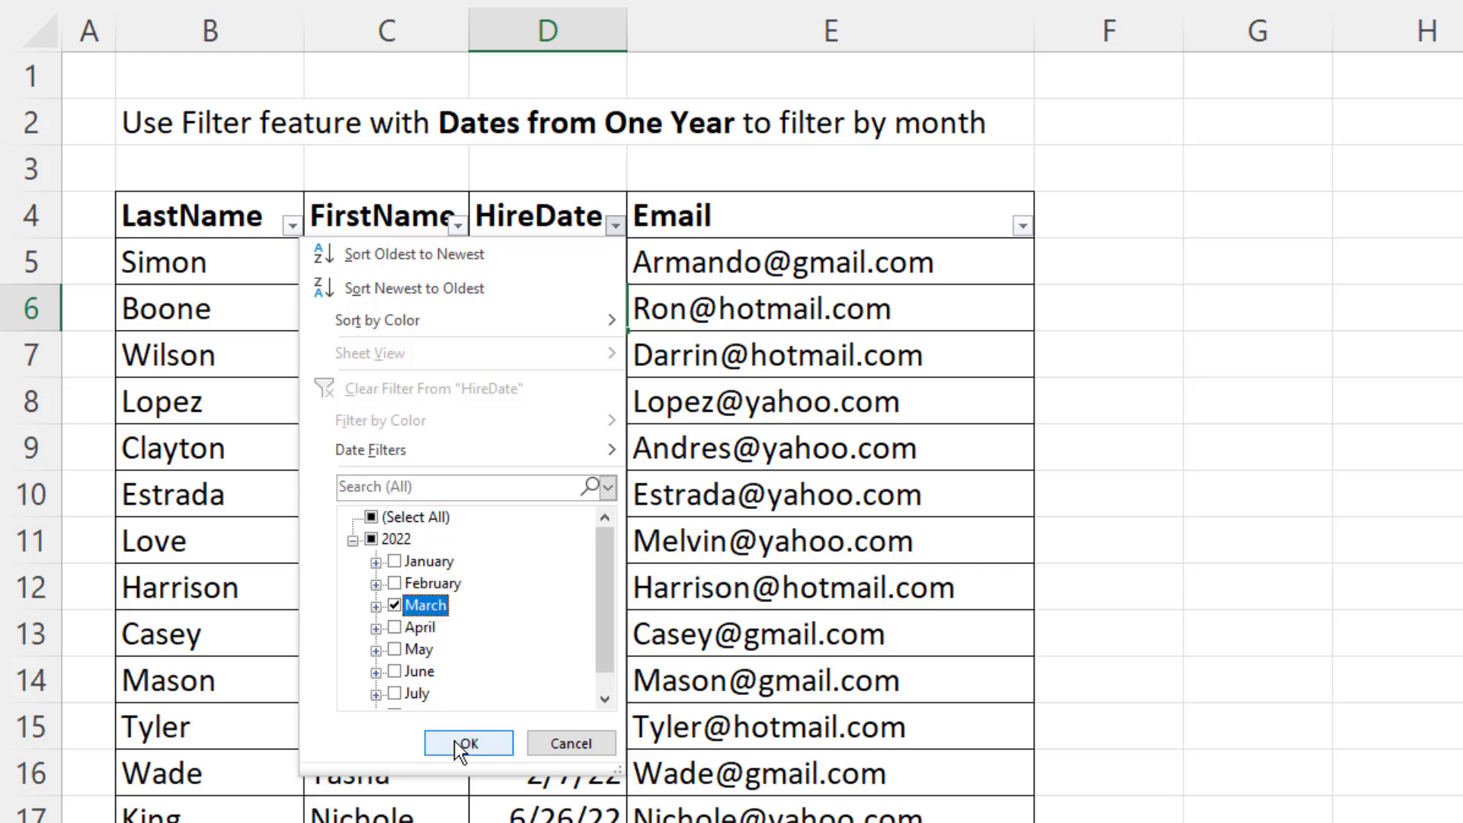
click(461, 745)
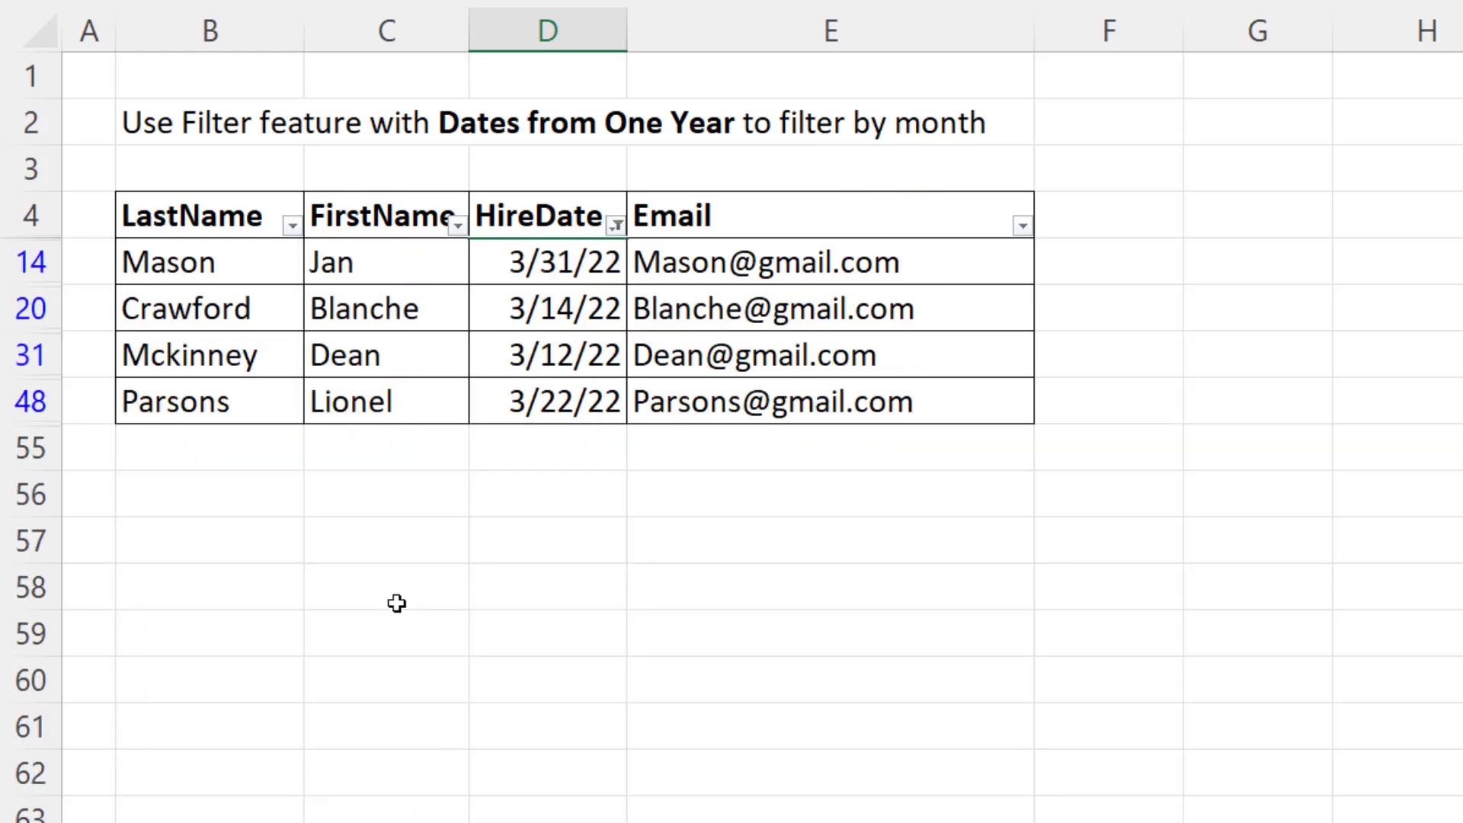
Step: Switch the HireDate filter to June, then clear it to show all rows
click(616, 225)
click(395, 605)
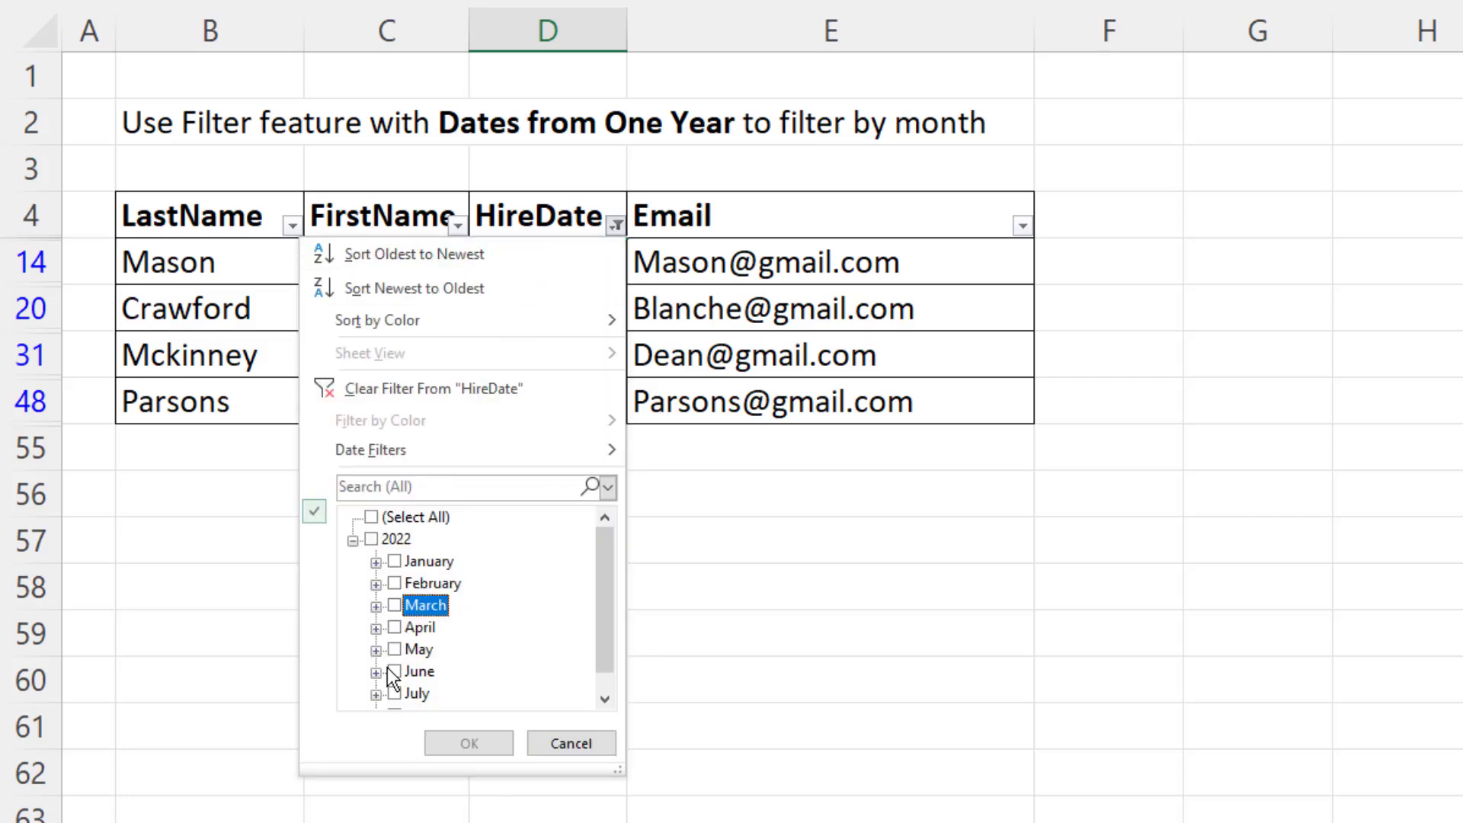
click(395, 671)
click(461, 743)
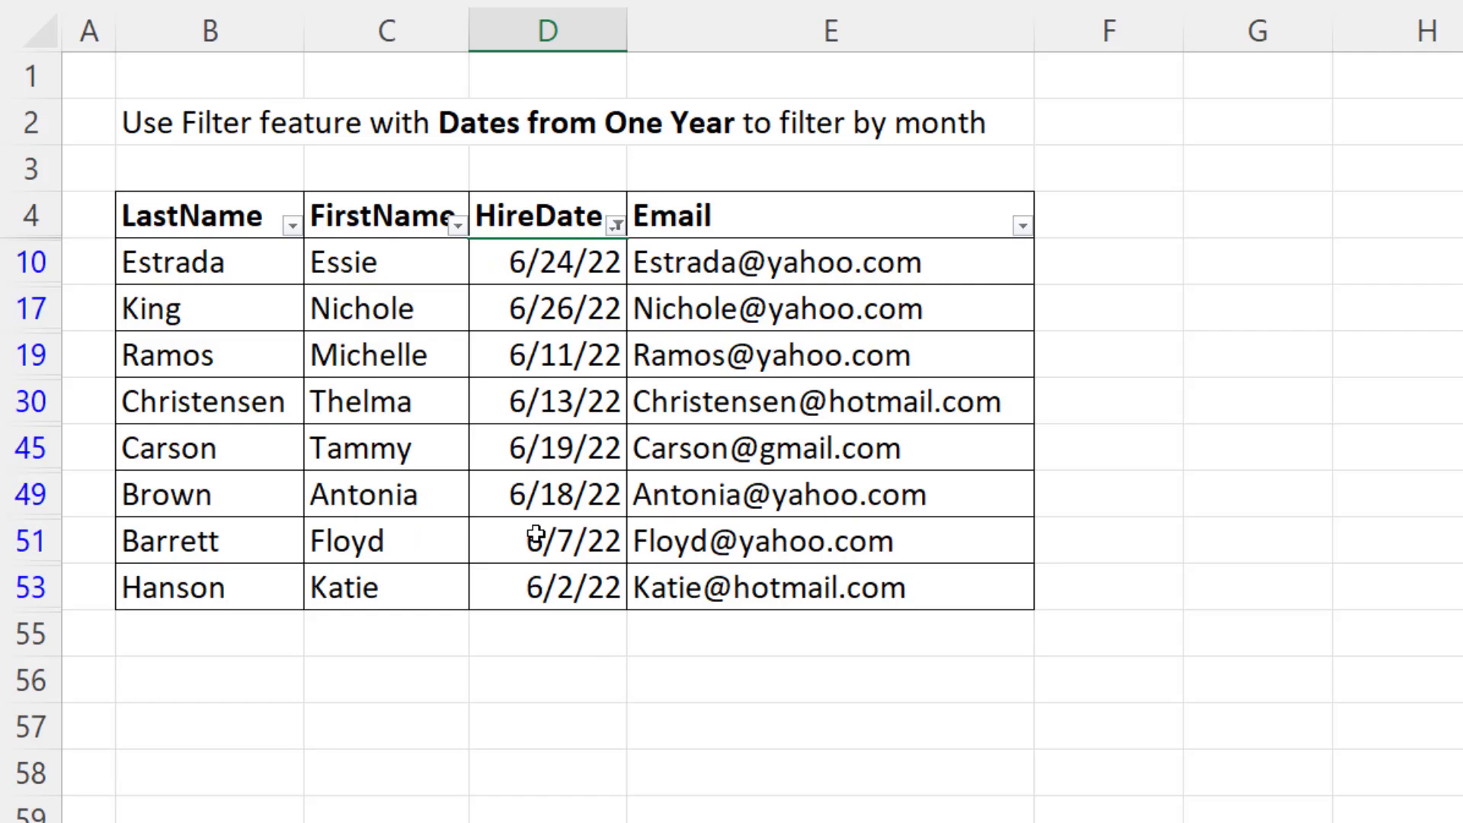
click(616, 225)
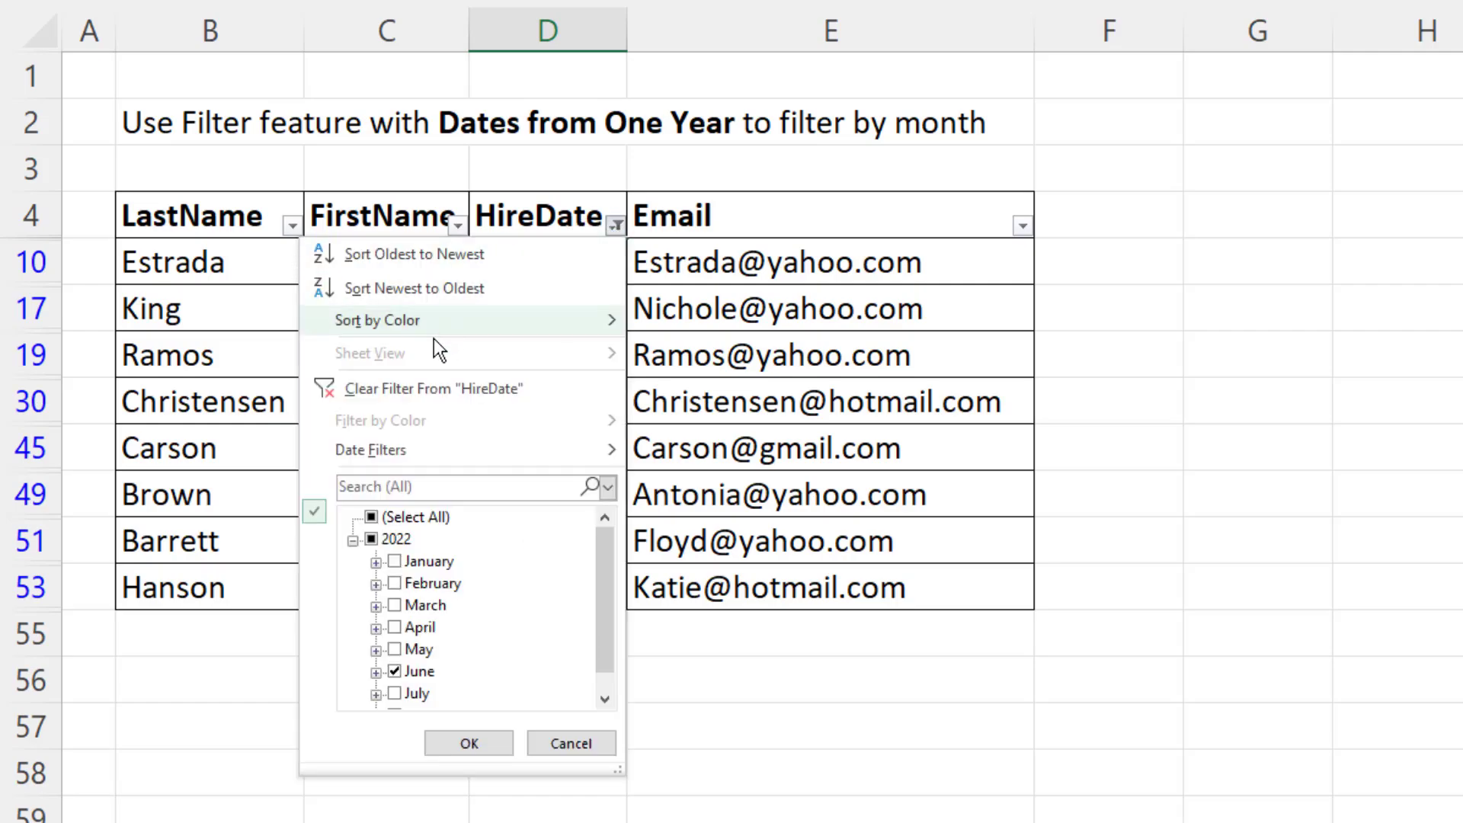
click(417, 388)
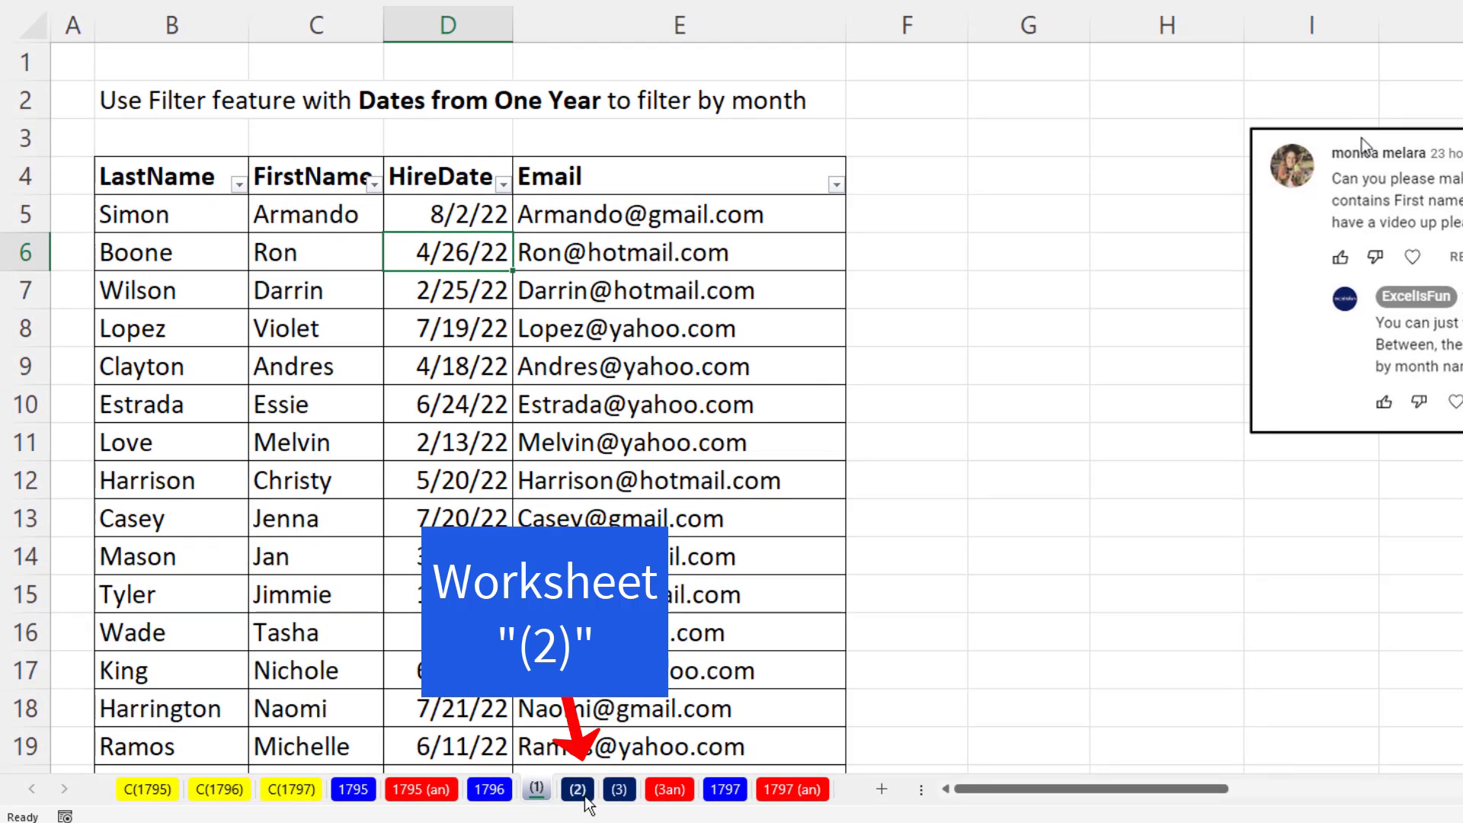
Step: On sheet (2), enable filtering and filter HireDate to February 2021 only
click(584, 792)
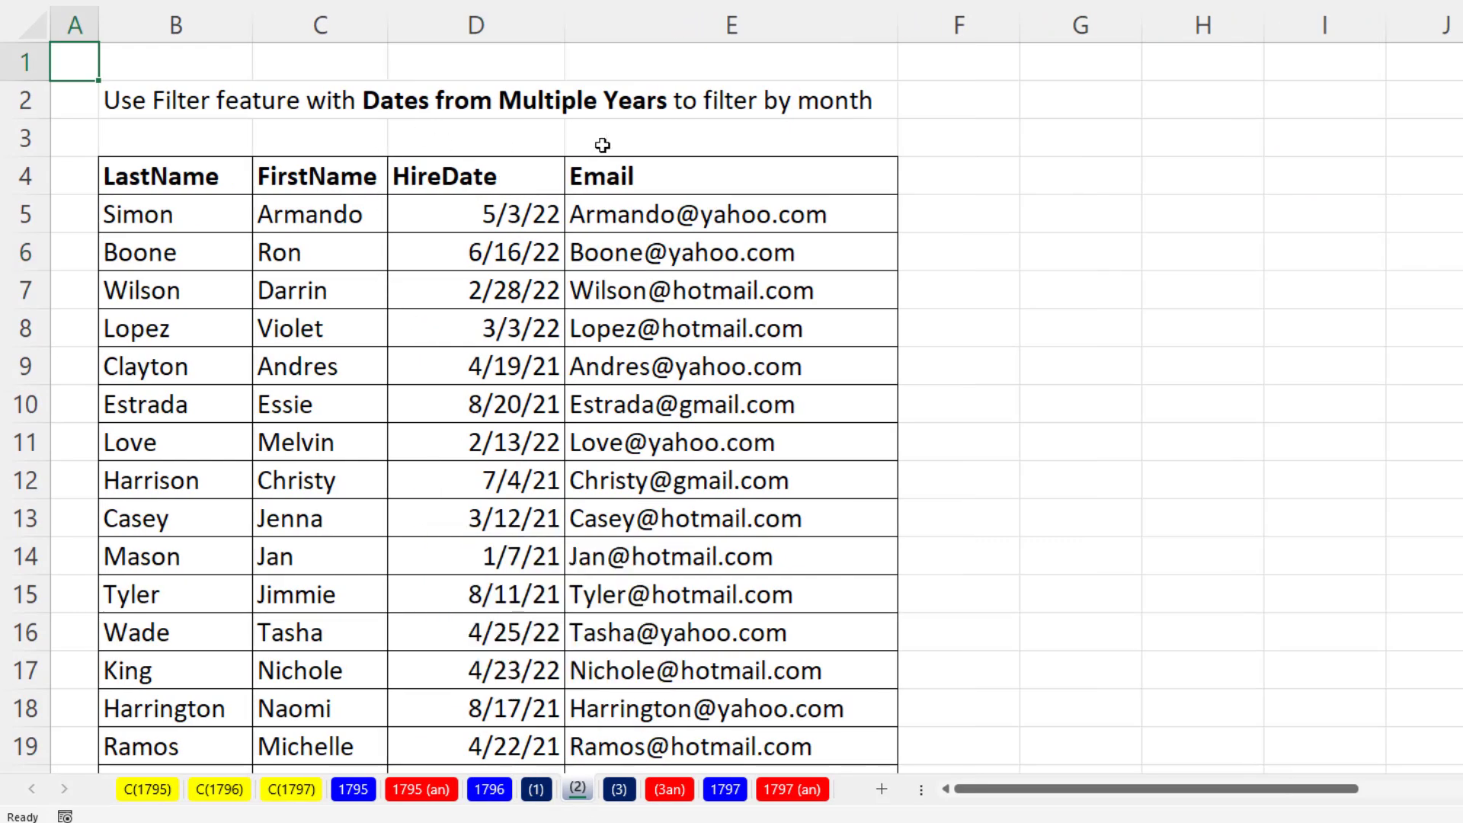
click(522, 221)
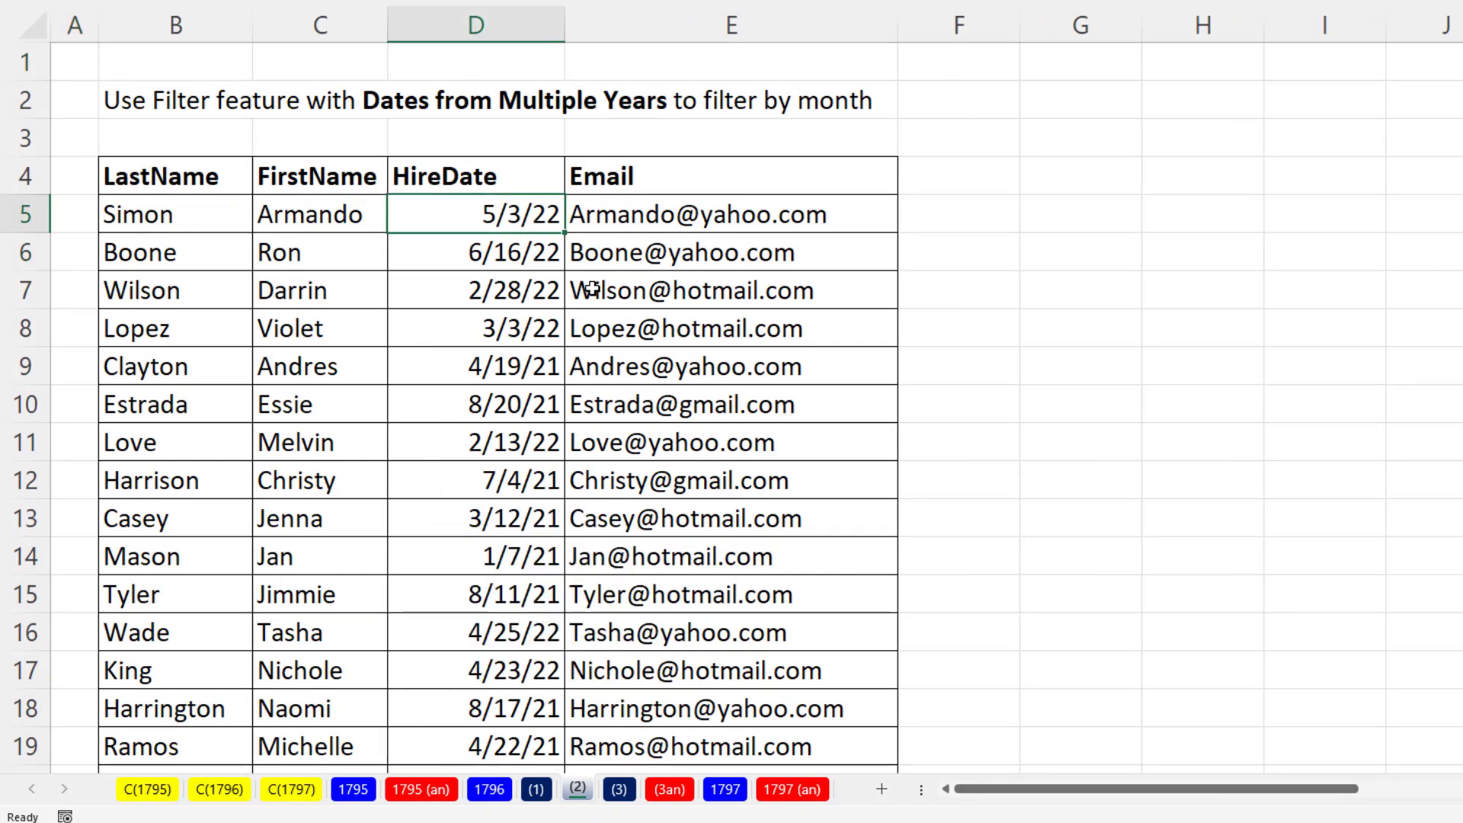
key(ctrl+shift+l)
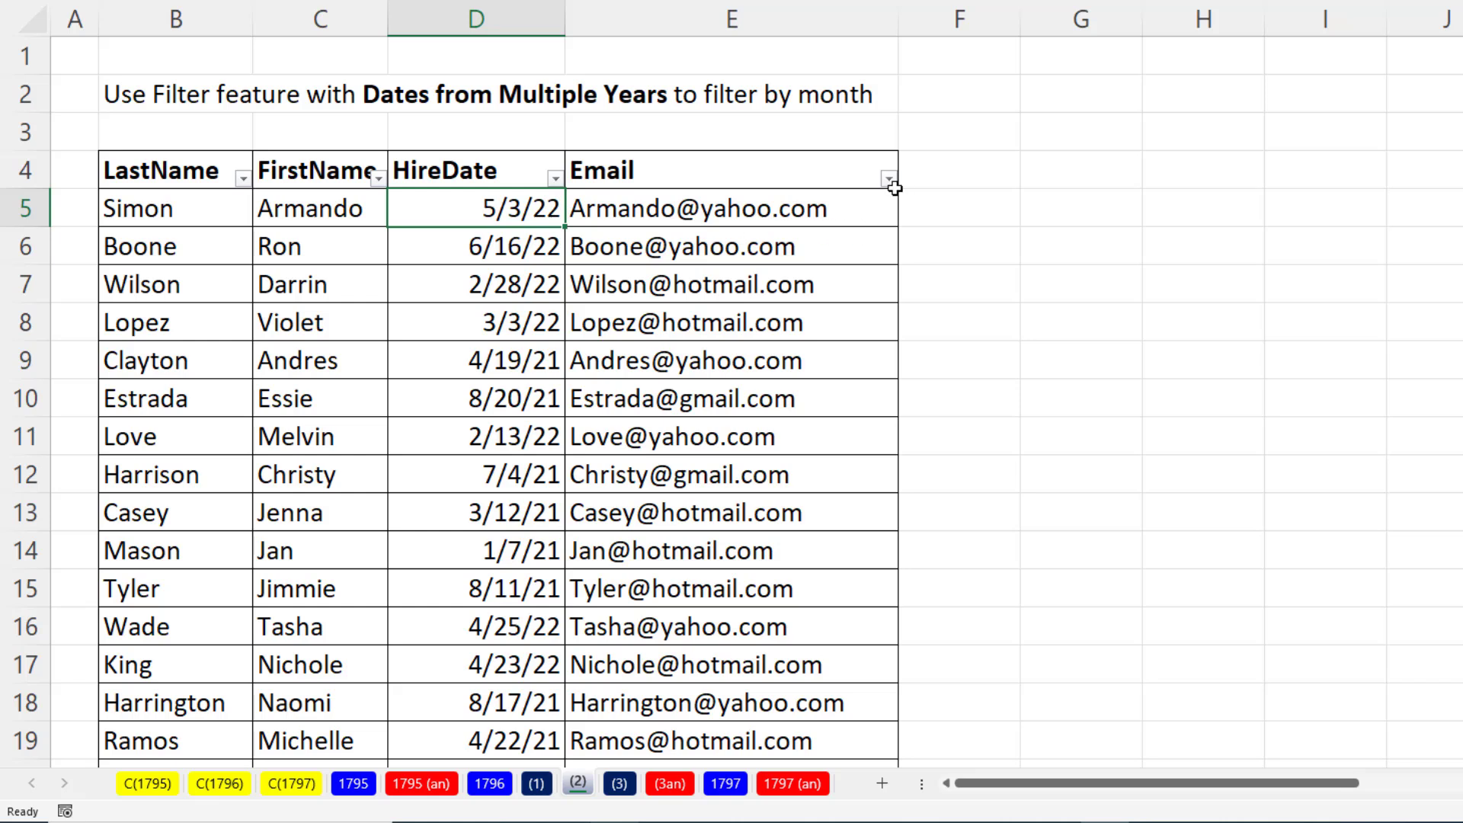
click(555, 178)
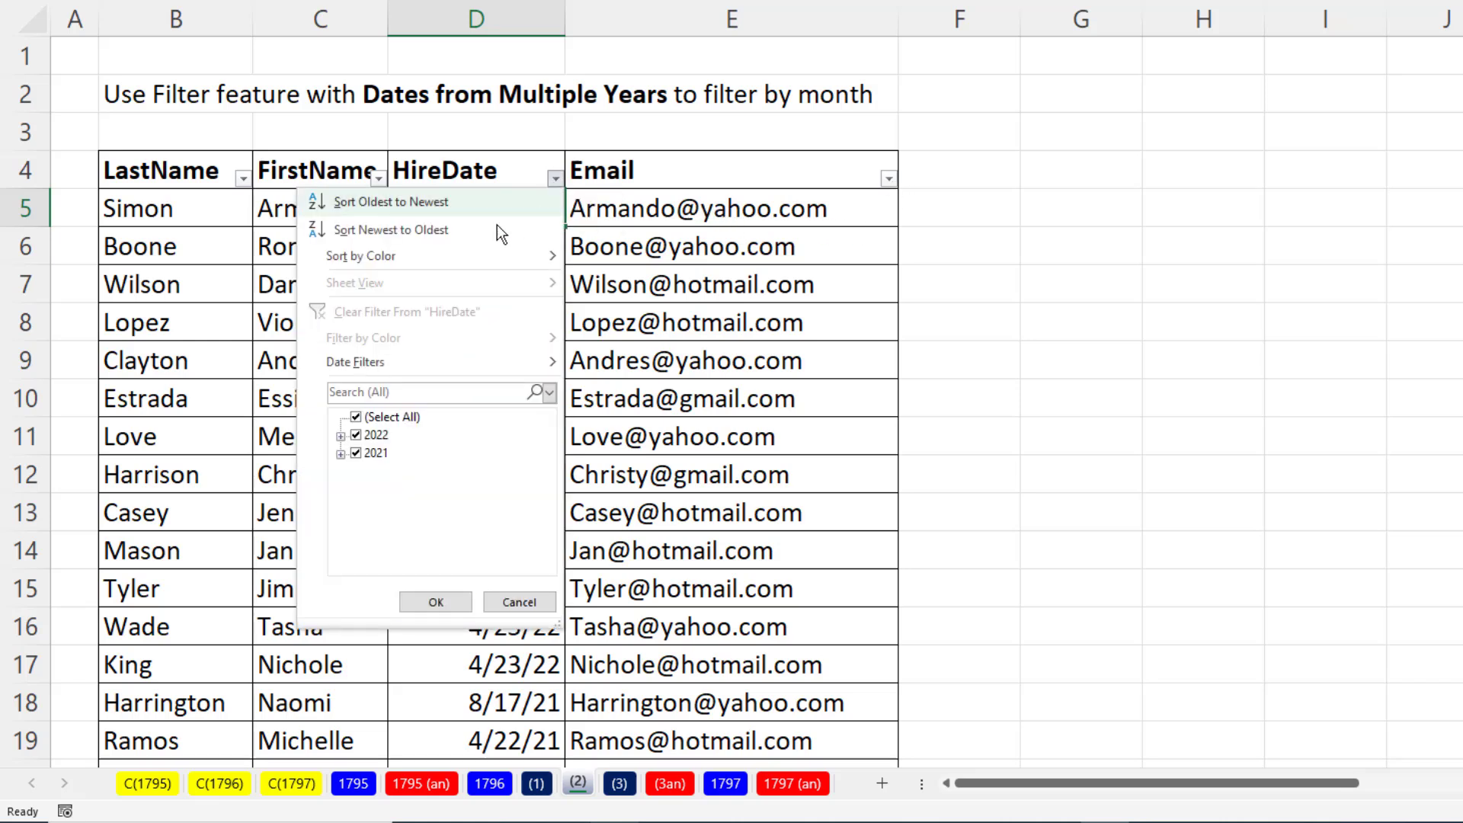
click(356, 418)
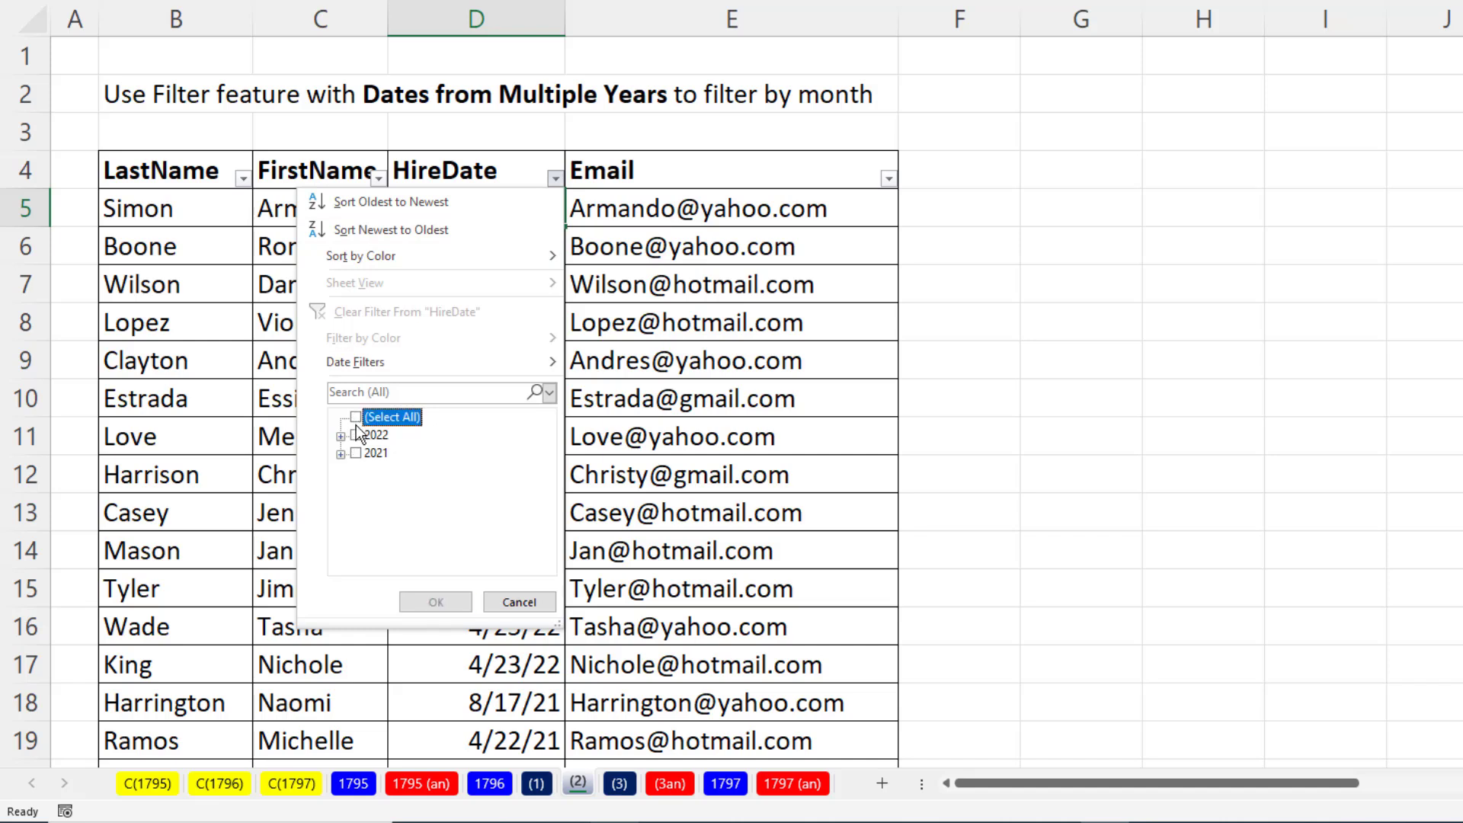
click(341, 455)
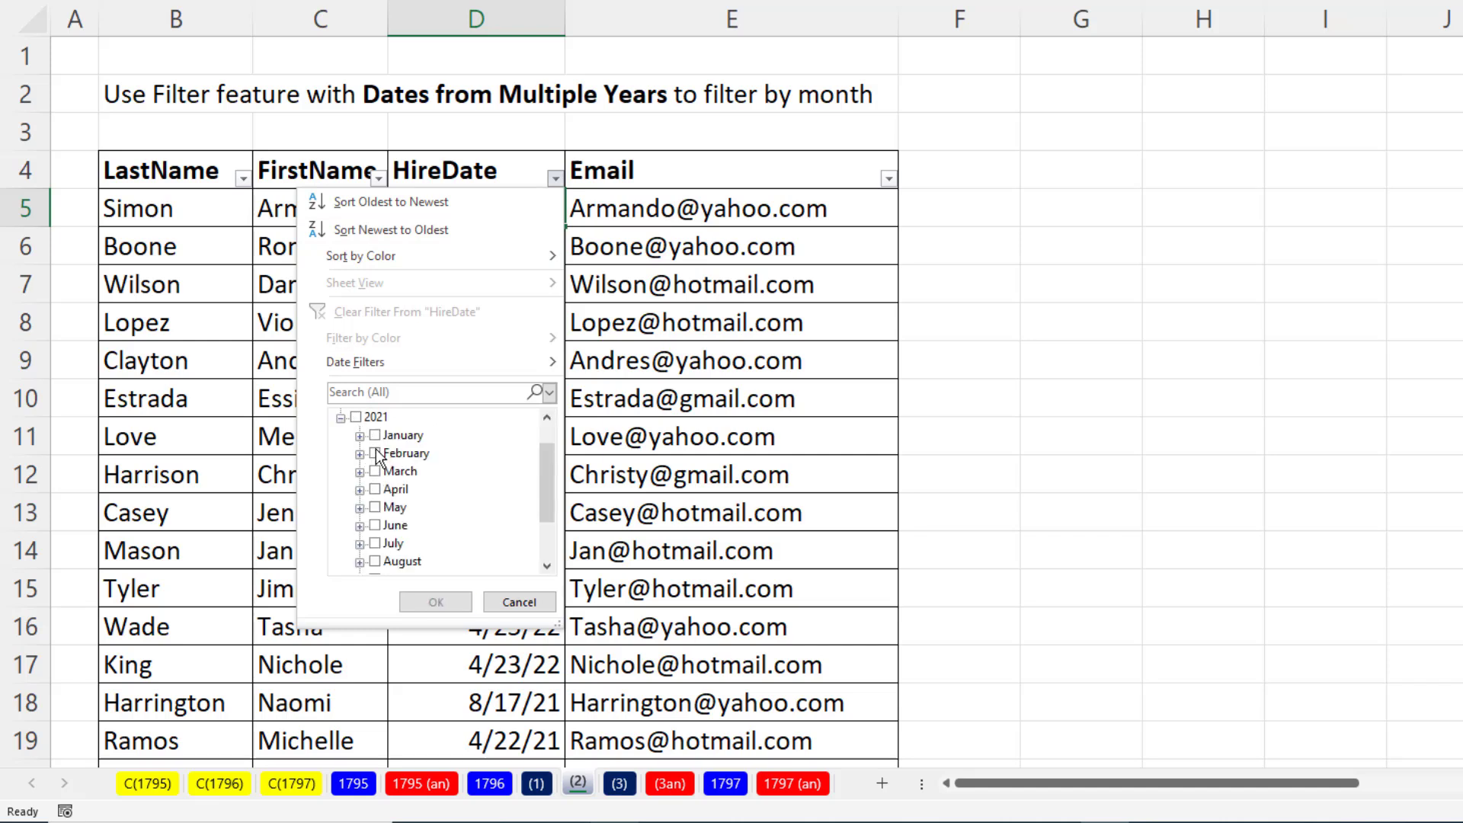
click(375, 455)
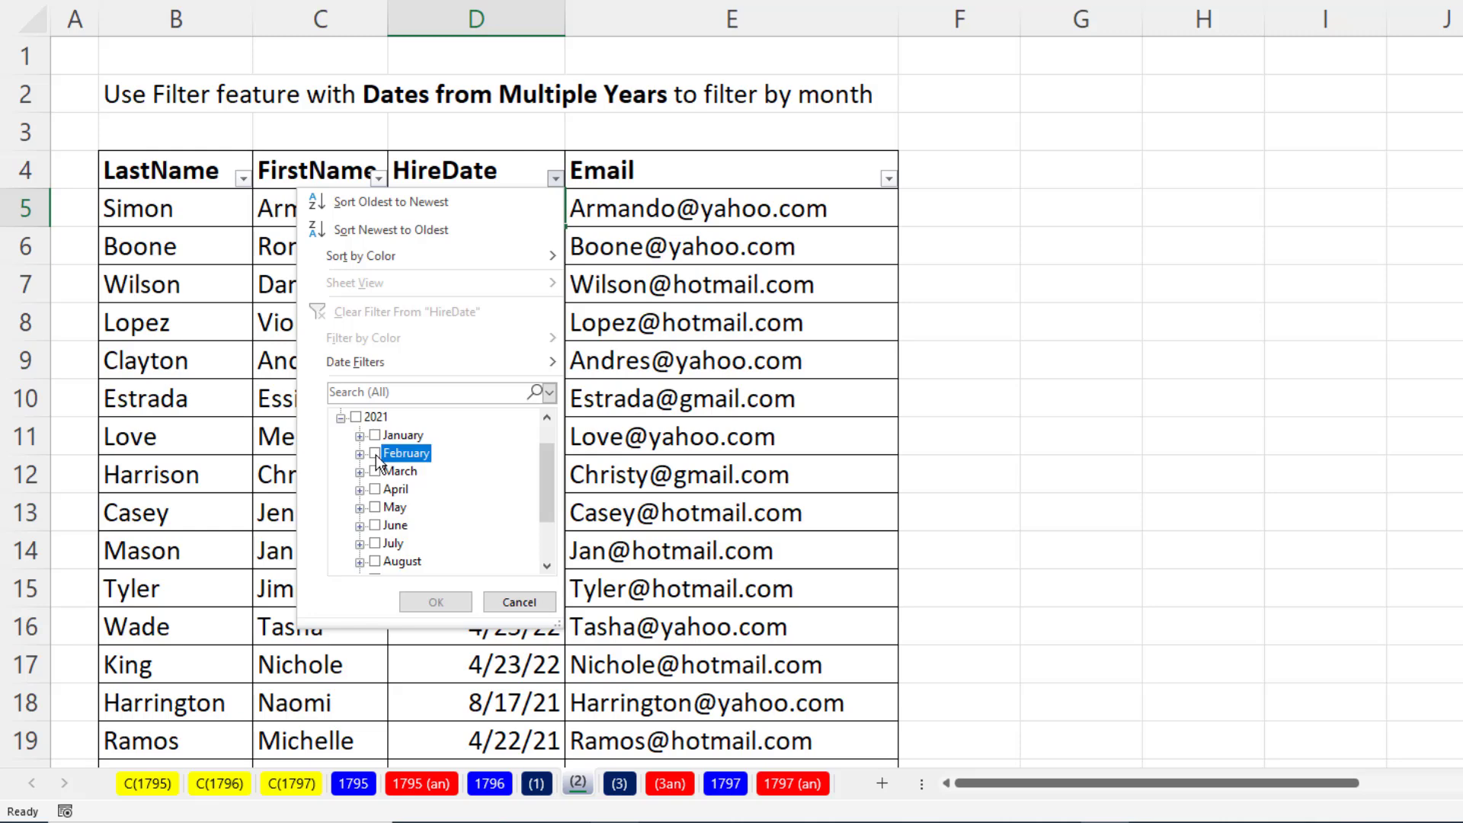
click(446, 602)
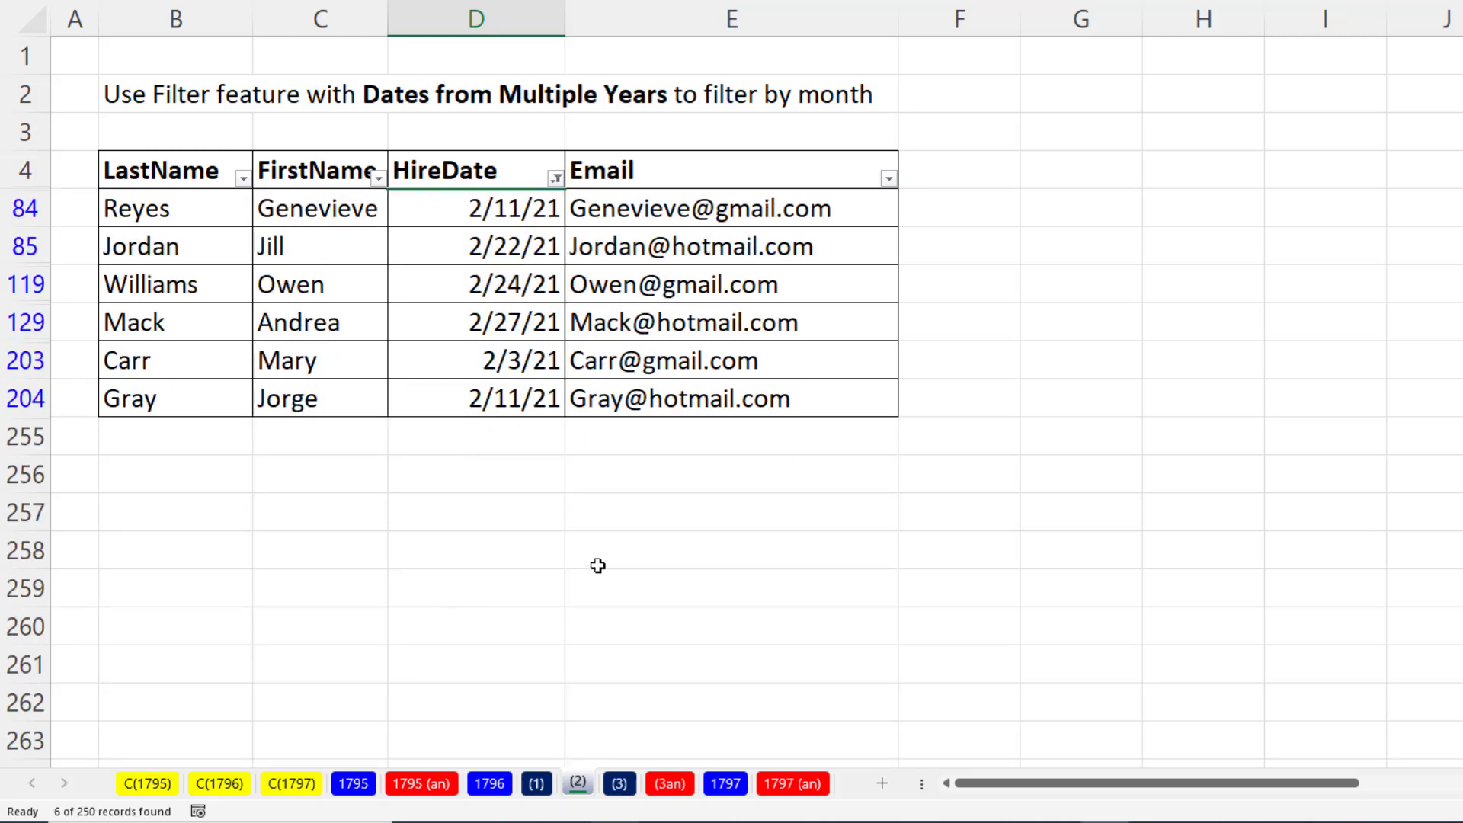
Step: Change the HireDate filter to February 2022 only, leaving 10 of 250 records
click(555, 178)
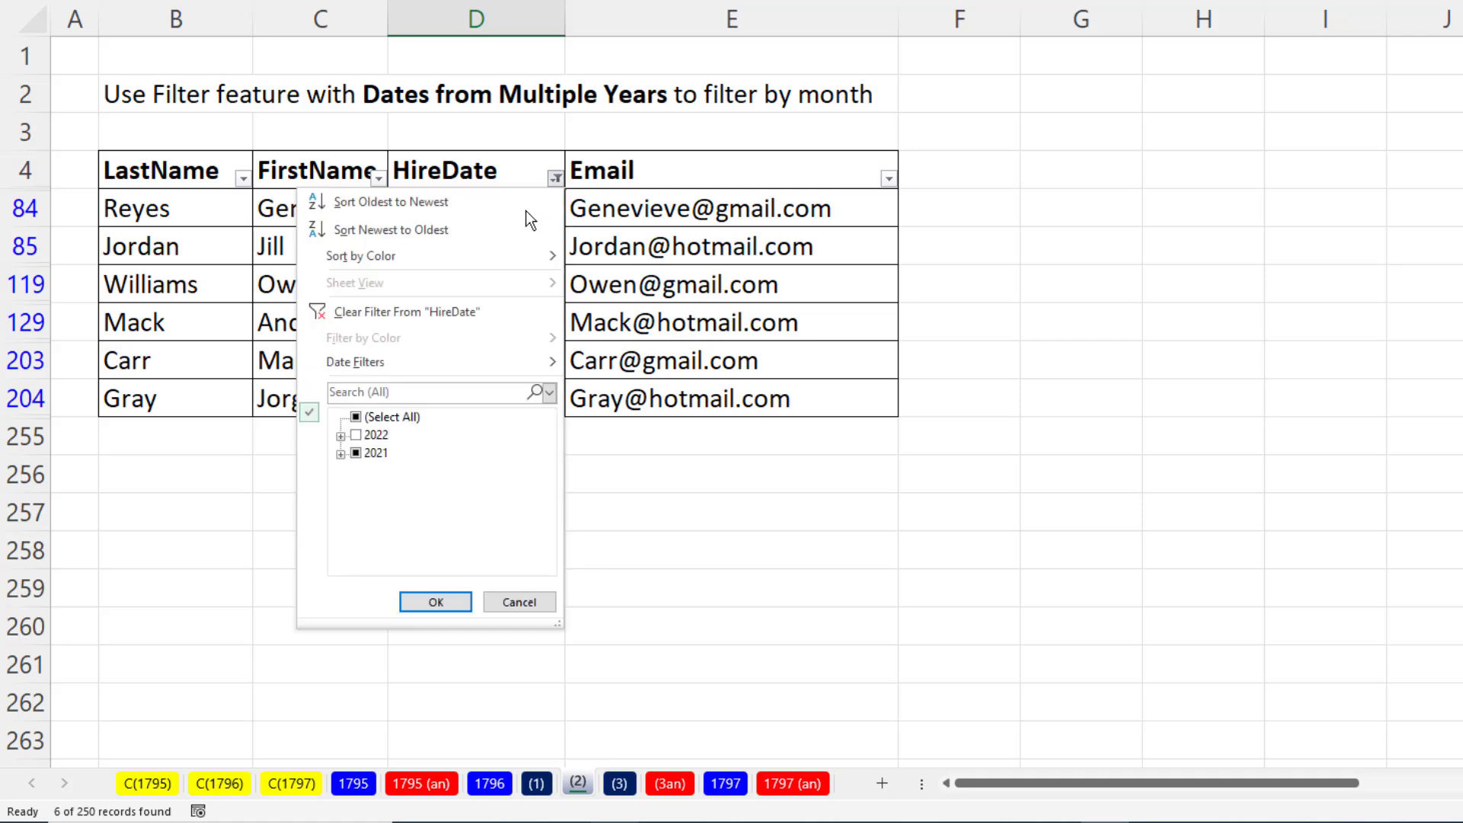
click(357, 419)
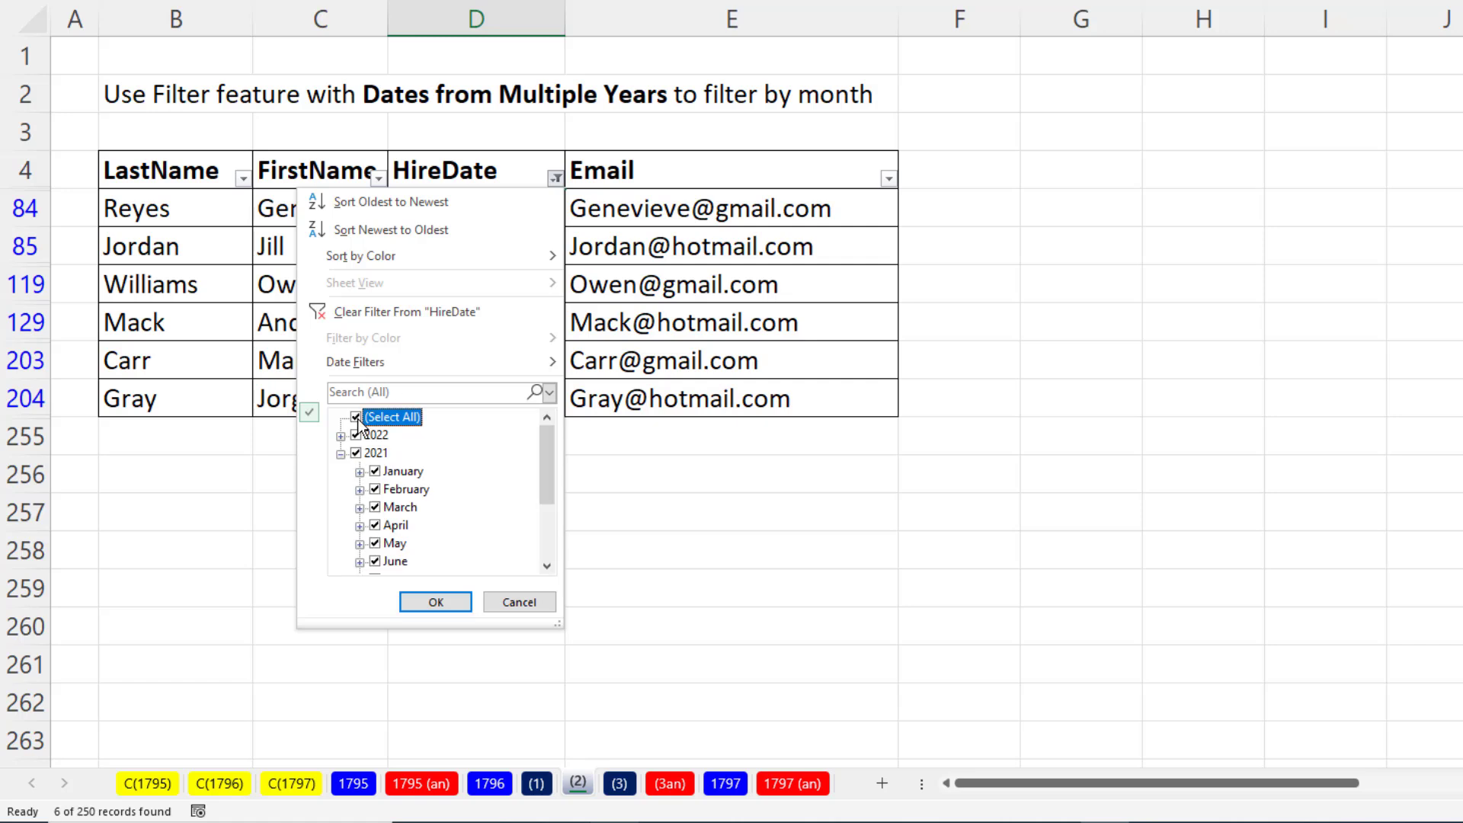
click(356, 418)
click(342, 437)
click(375, 454)
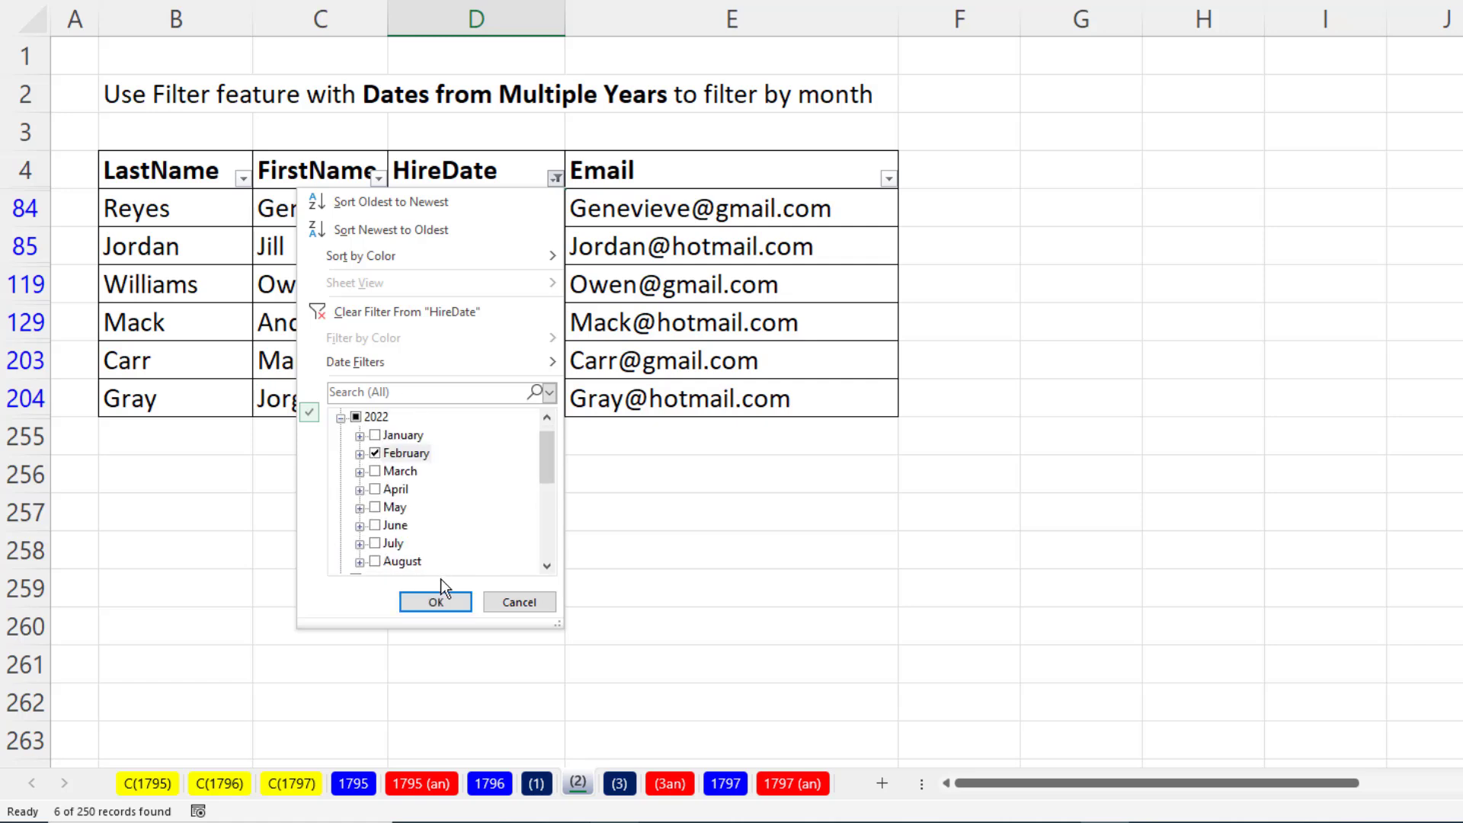
click(440, 602)
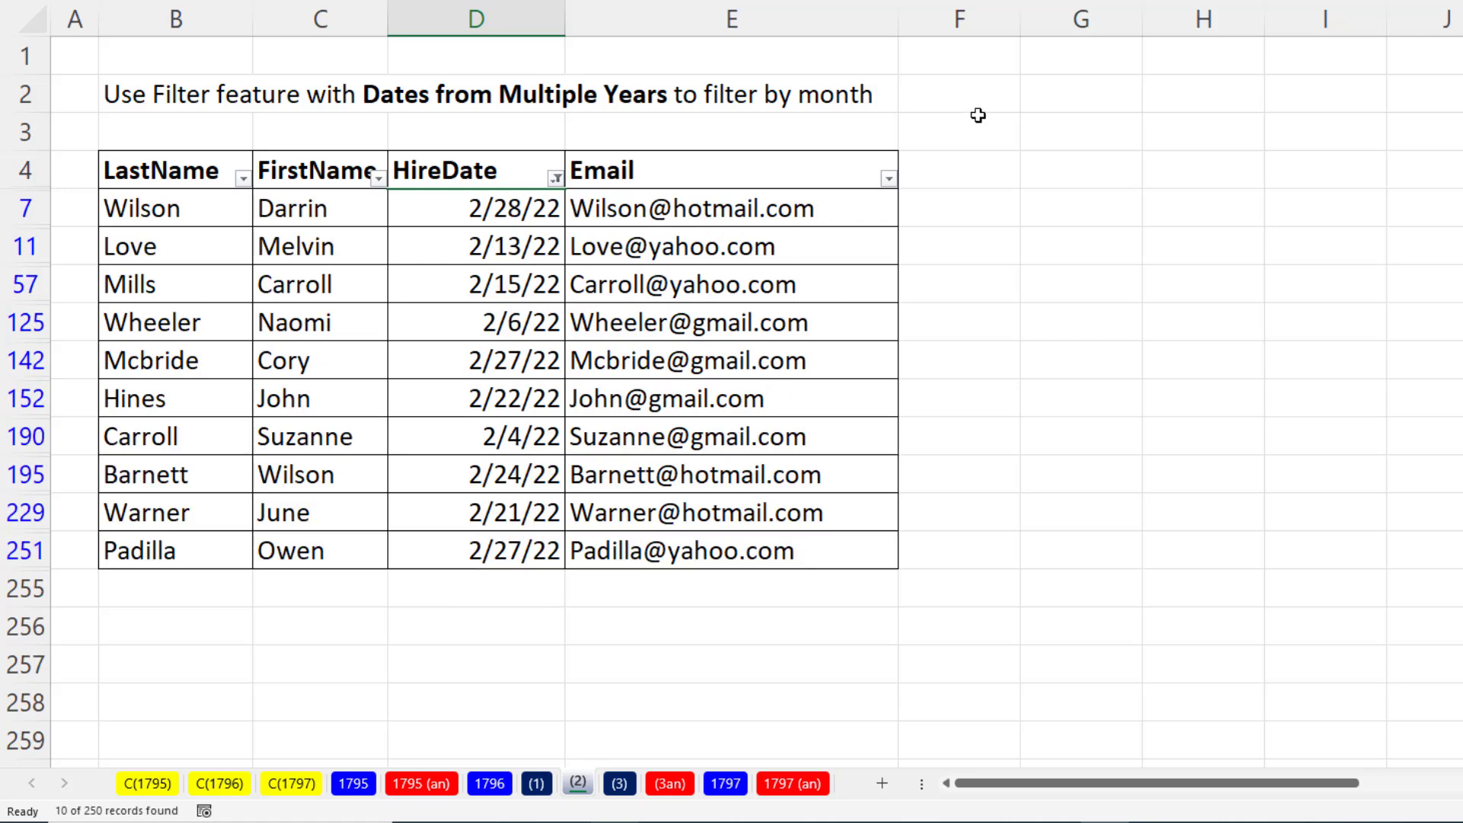
Step: Switch to sheet (3) and select the empty month input cell D4
click(620, 783)
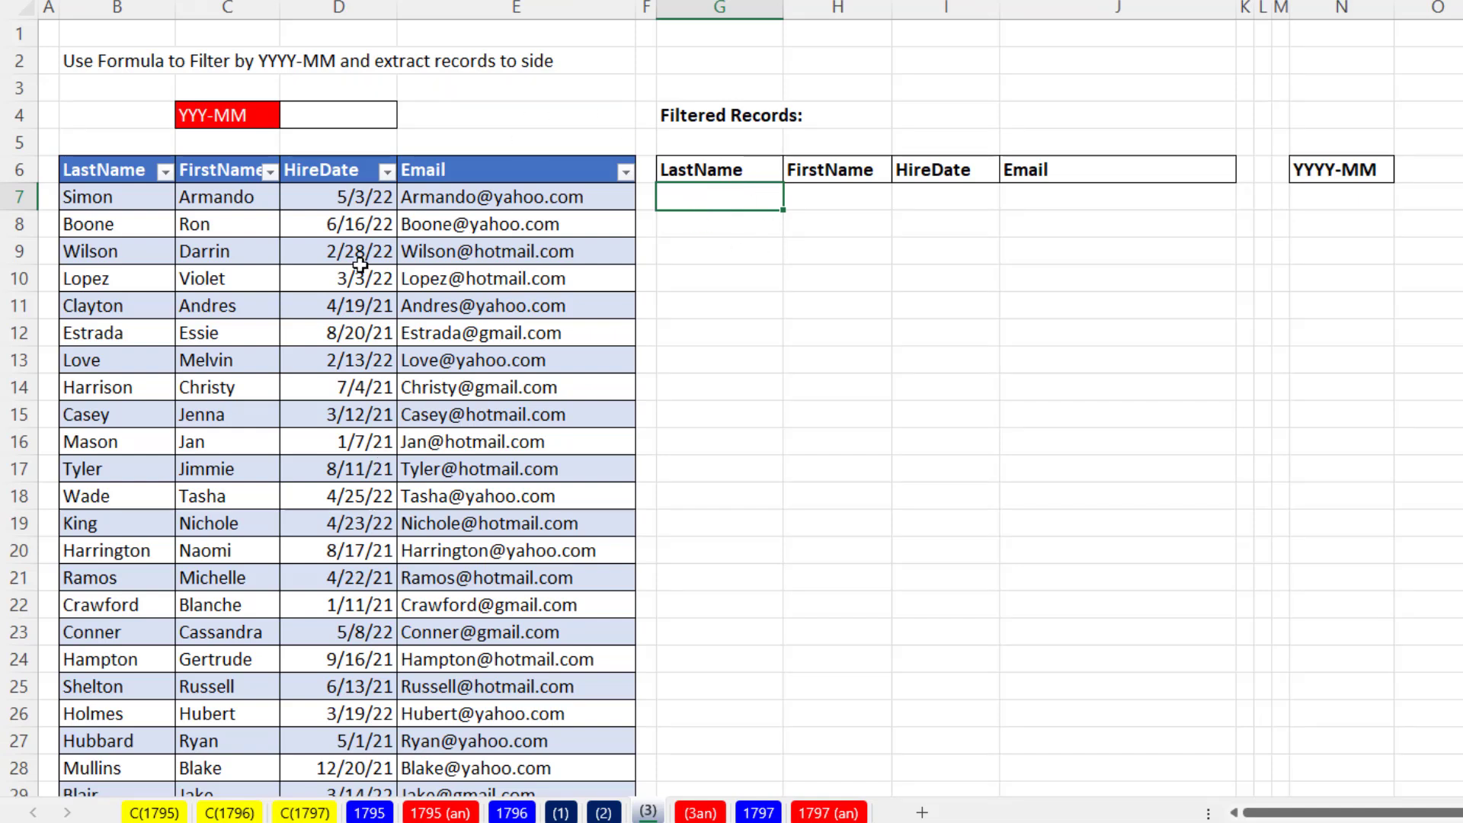
click(330, 112)
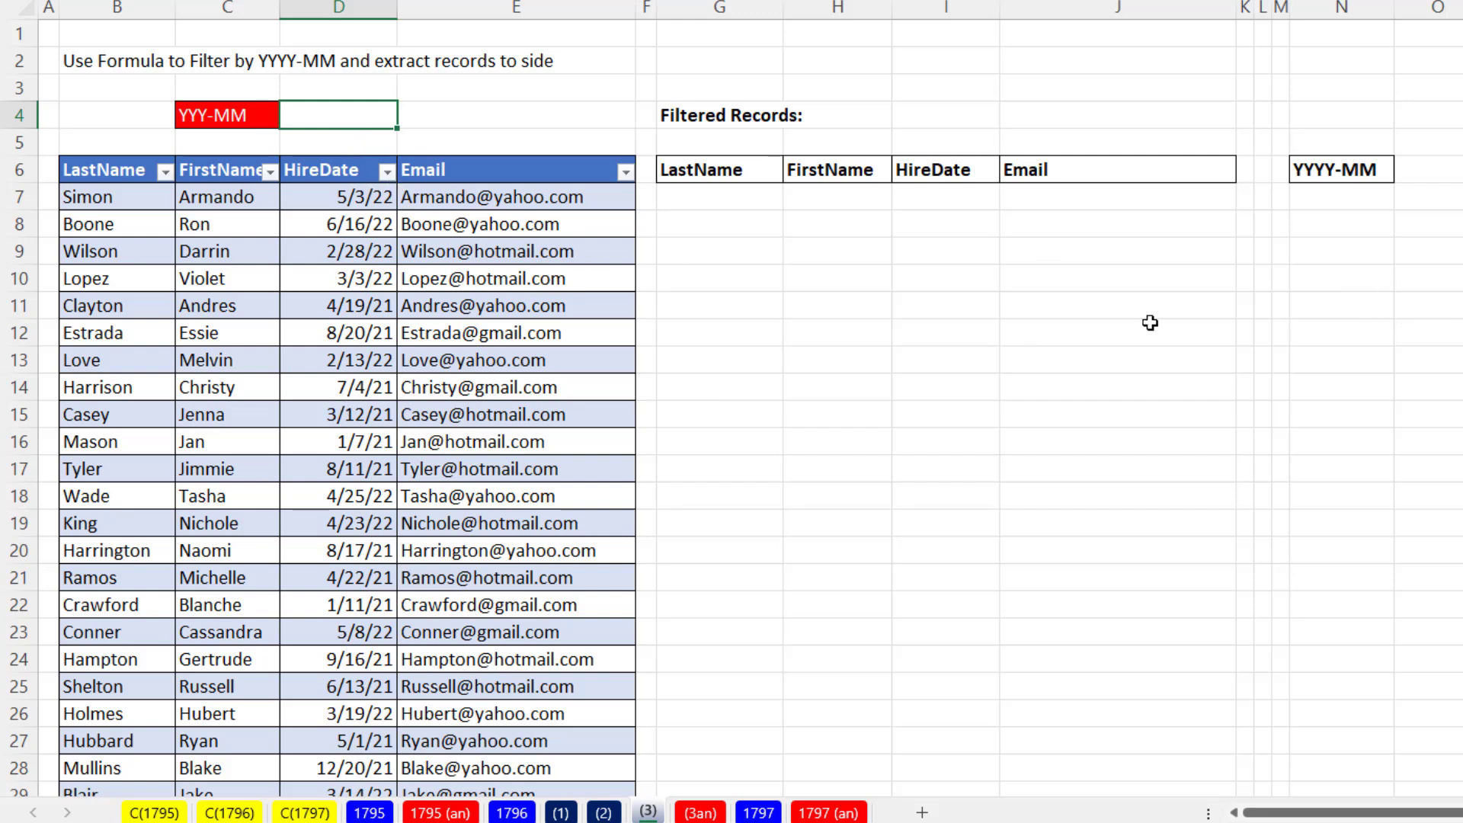
Step: Enter =TEXT(HireTable[HireDate],"yyy-mm") in N7 to spill year-month values down column N
click(1356, 203)
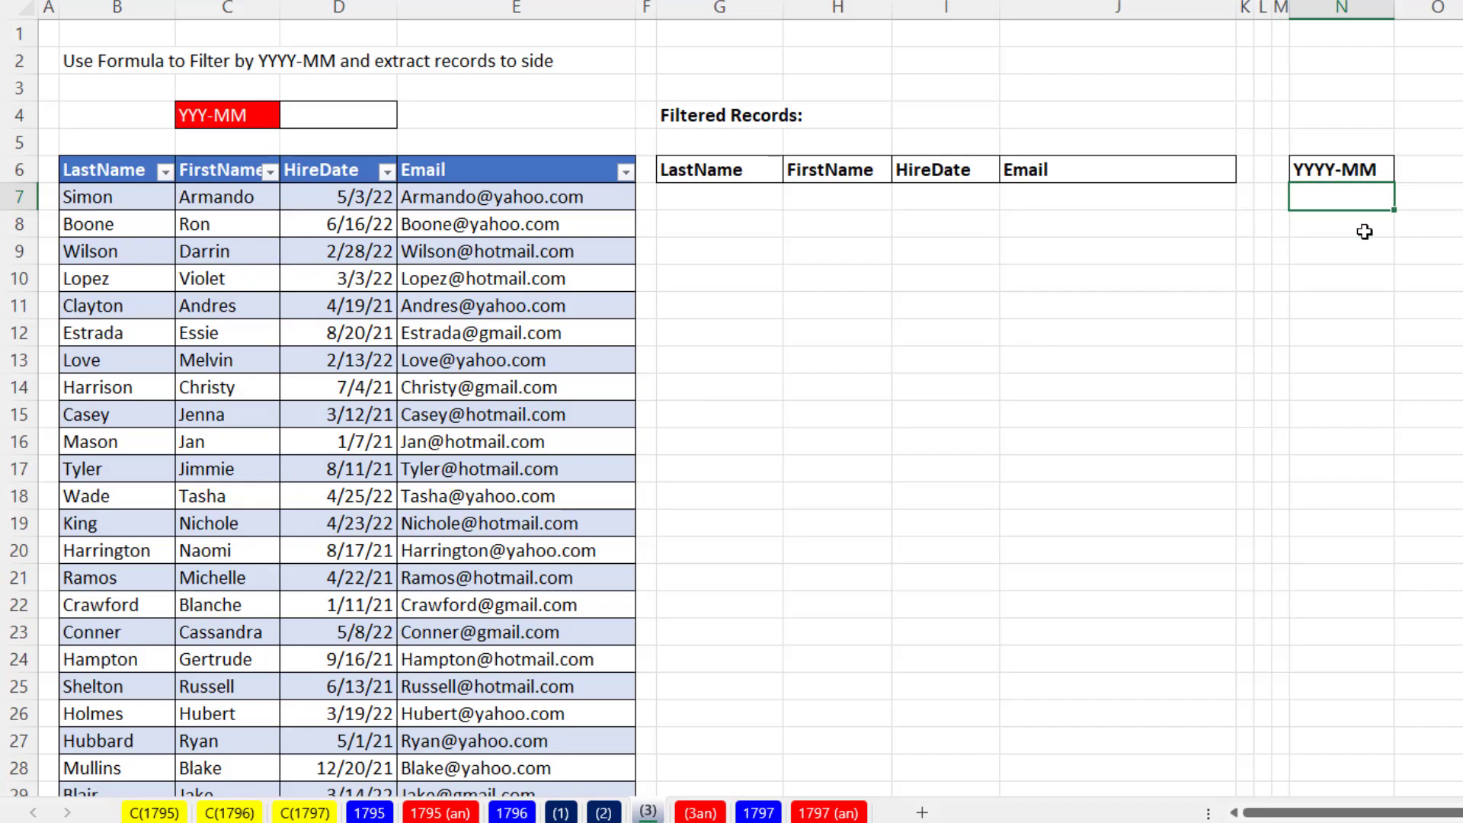
text(=text)
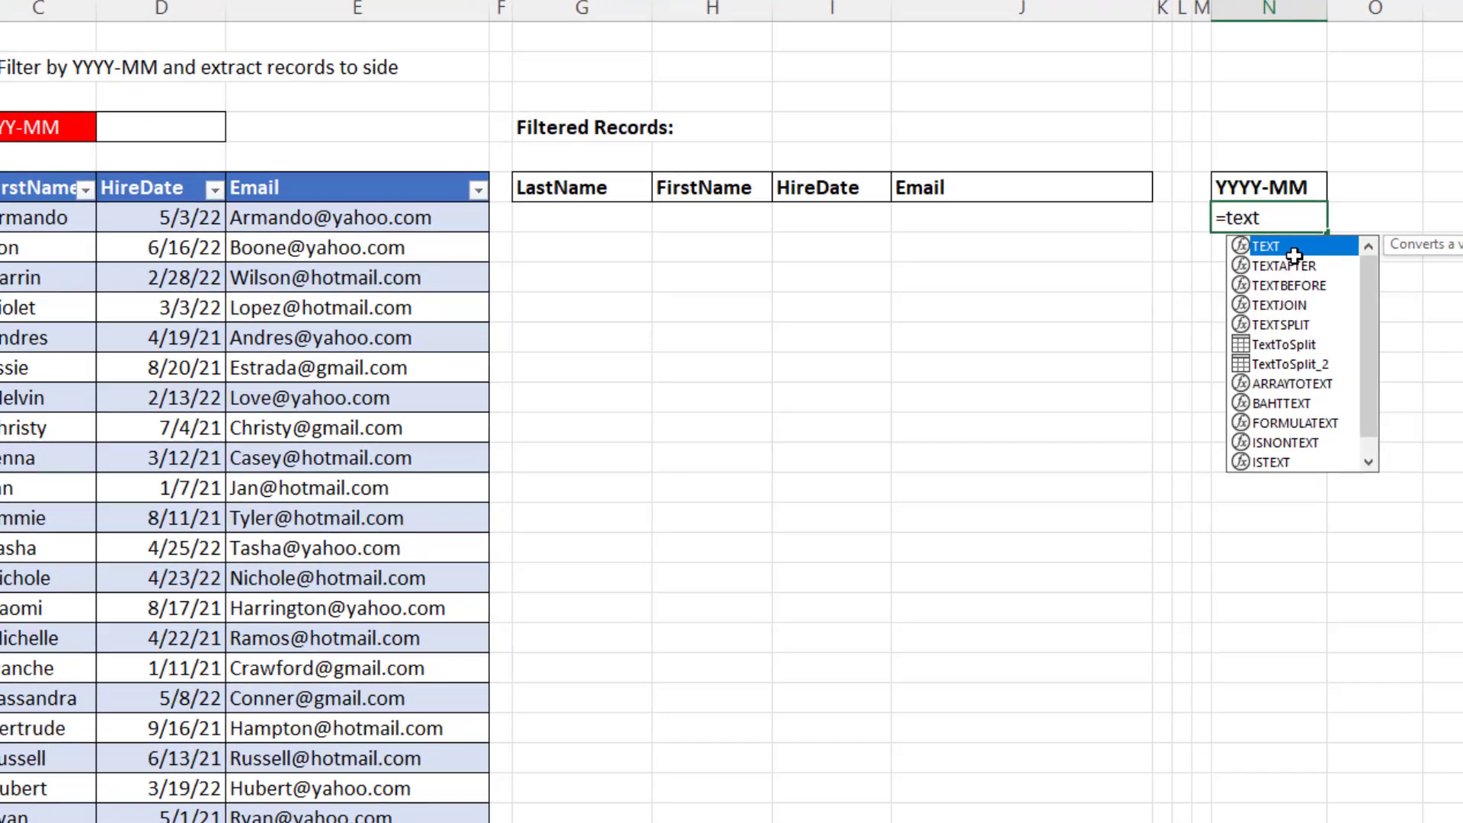
key(Tab)
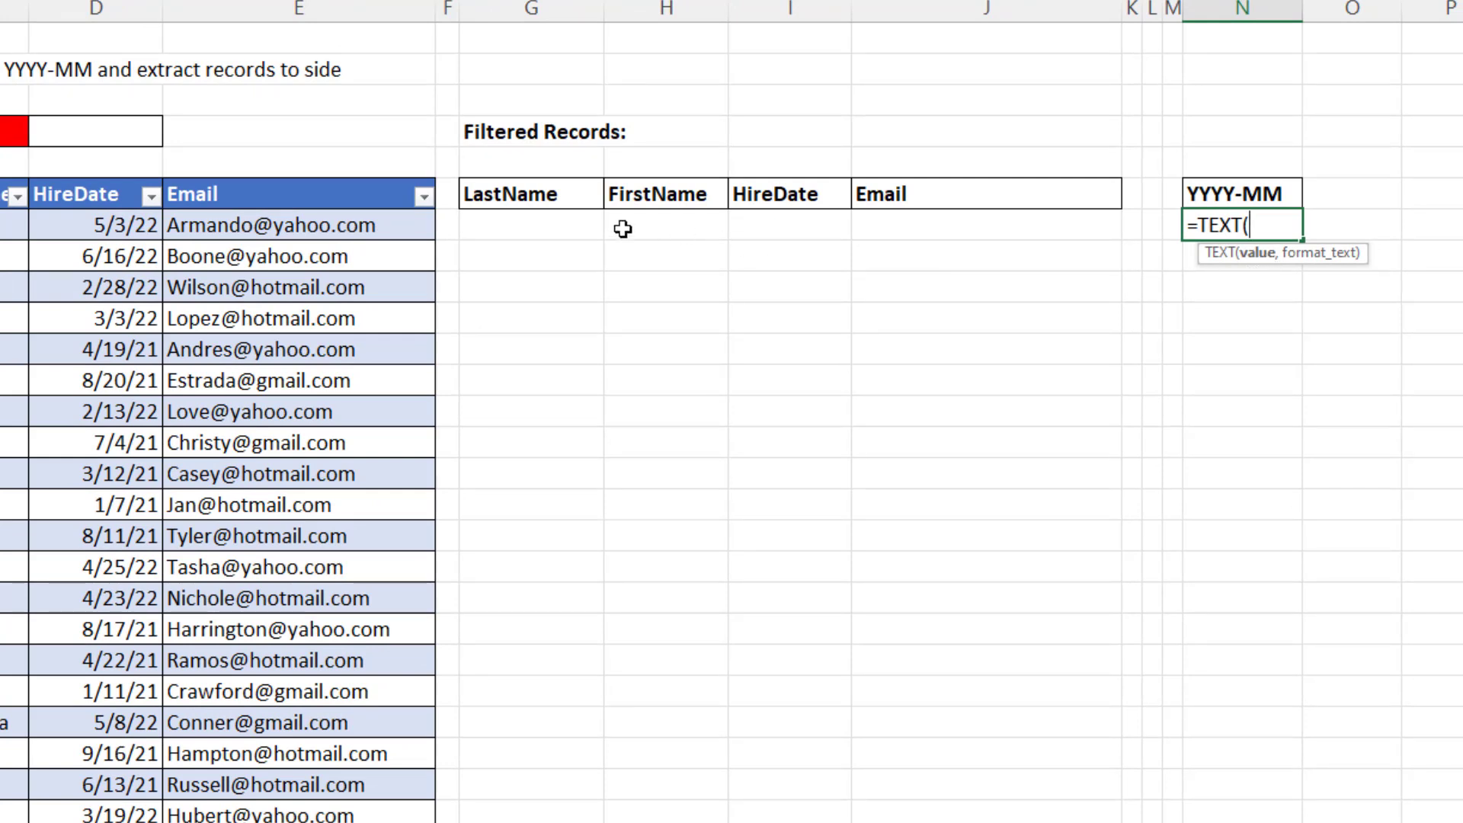
click(91, 176)
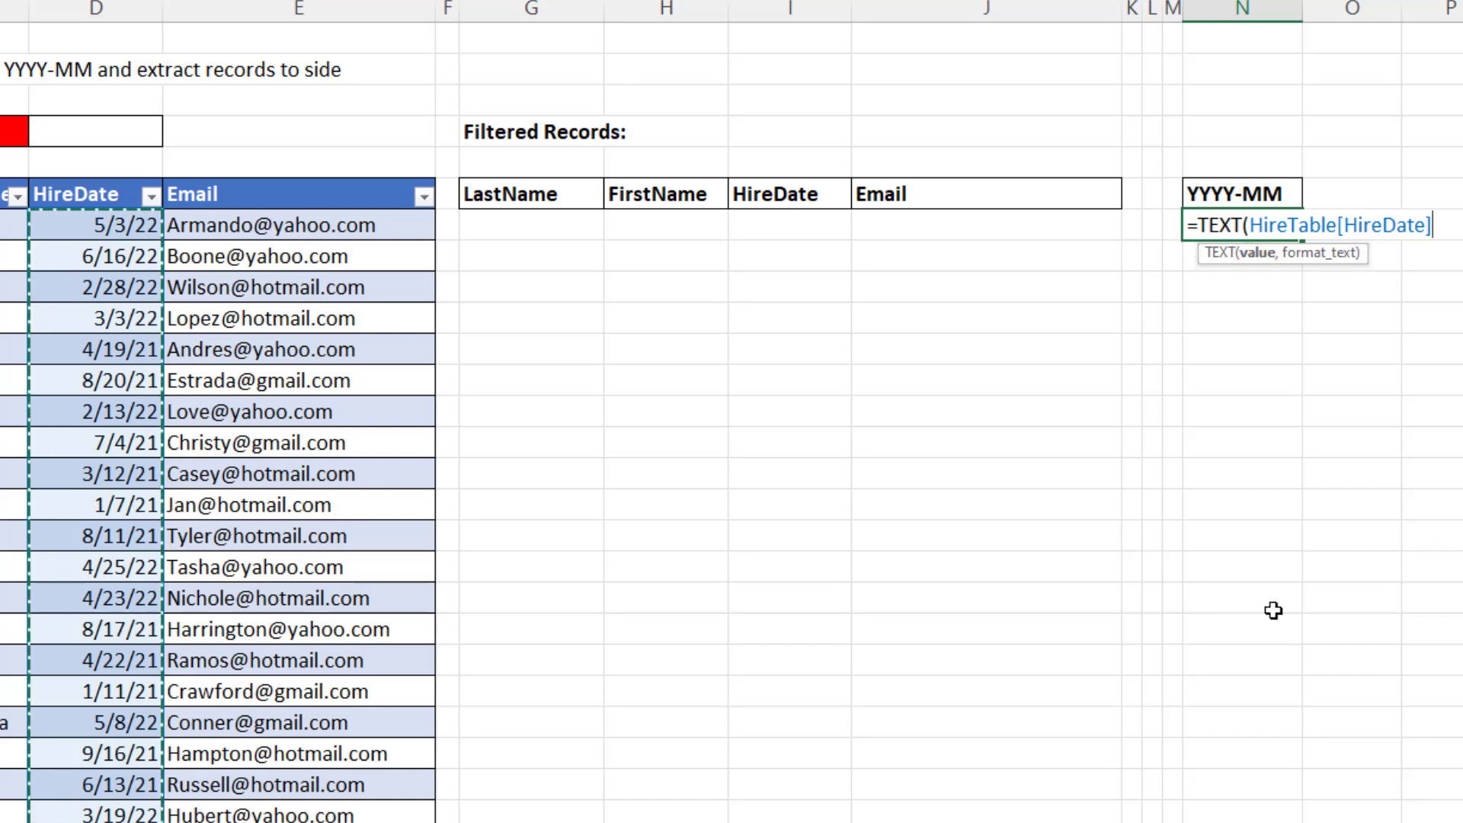
text(,)
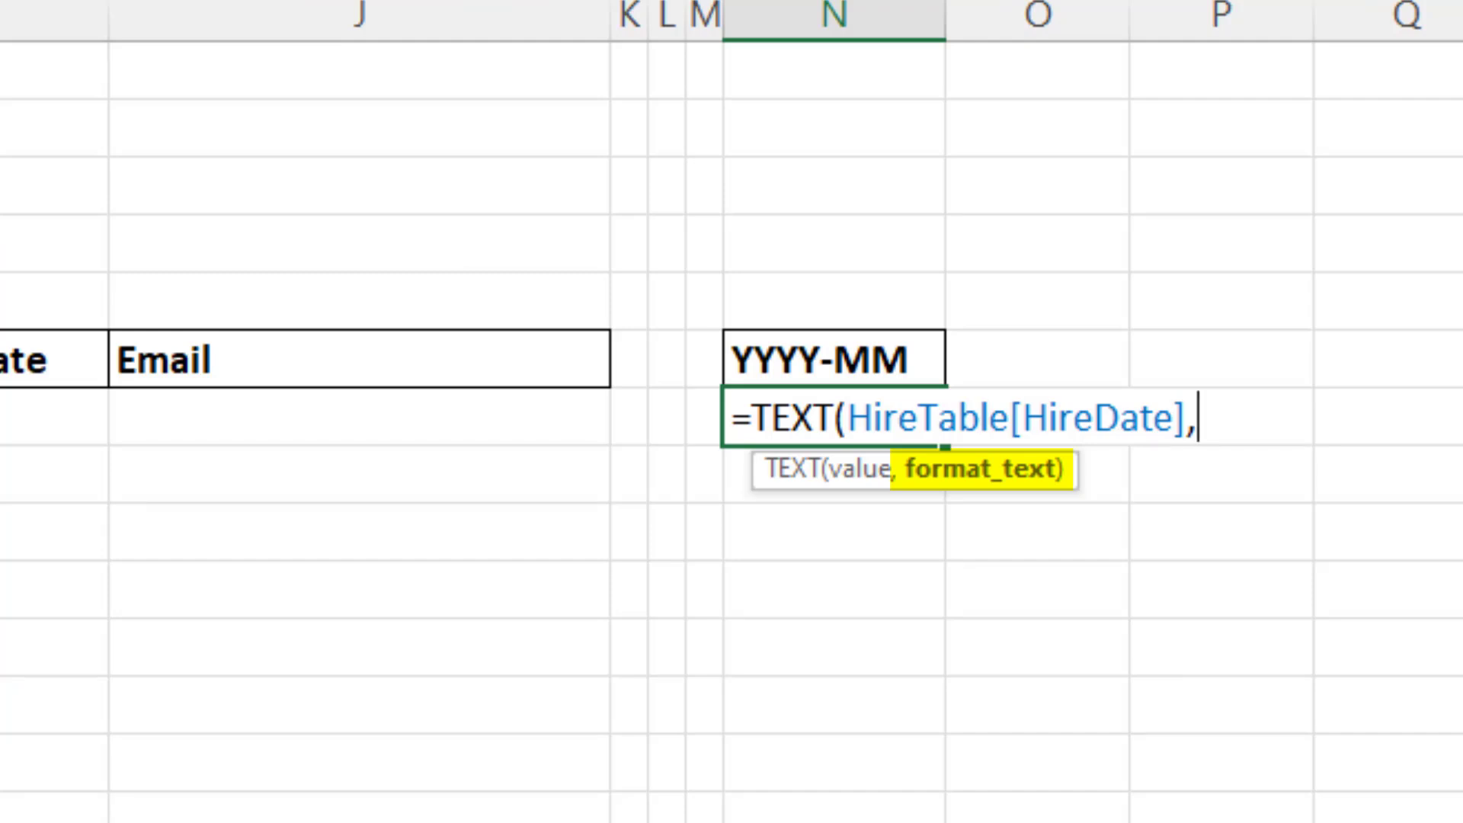
text("yyy)
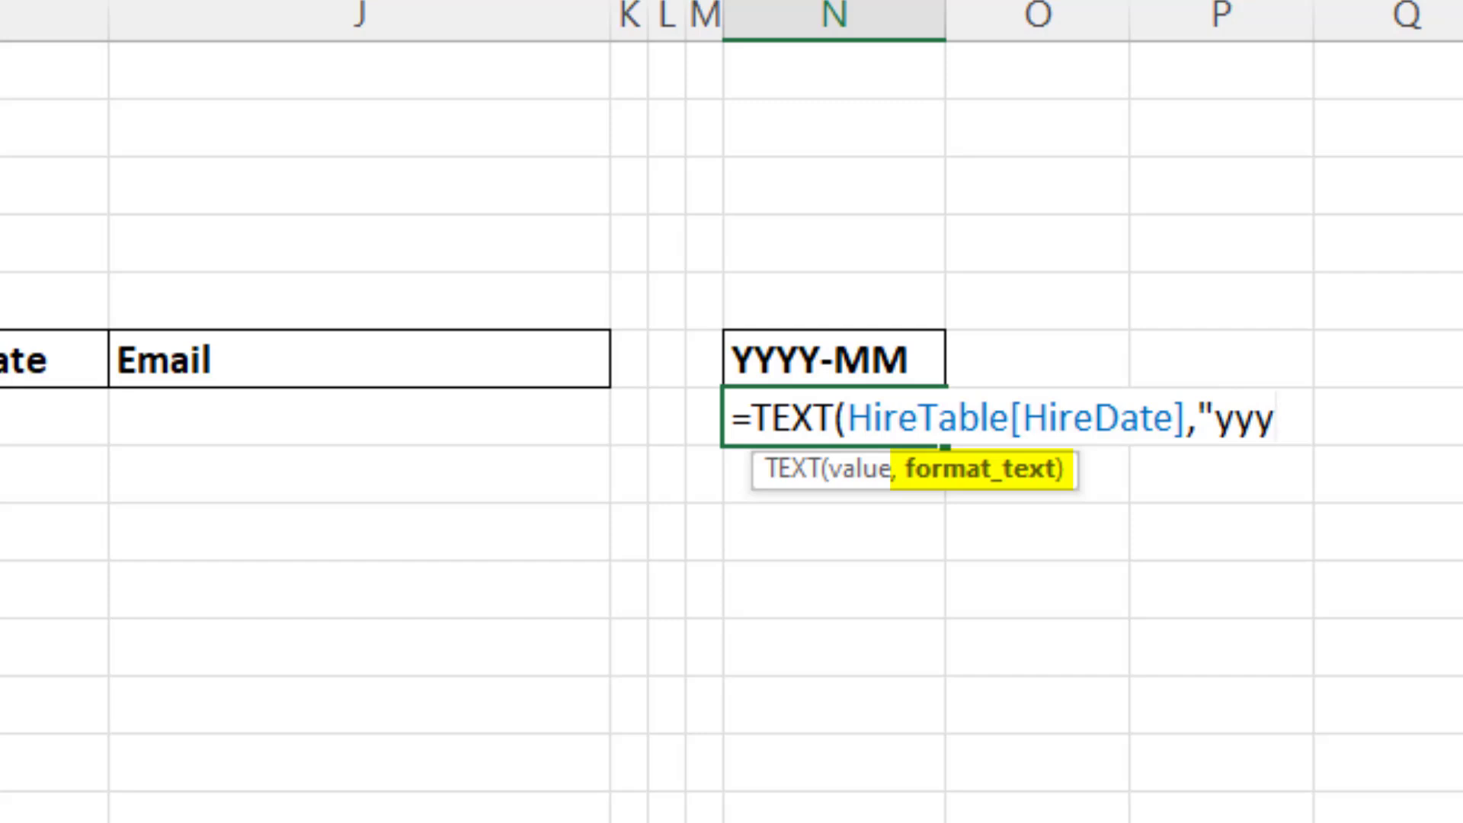
text(-mm)
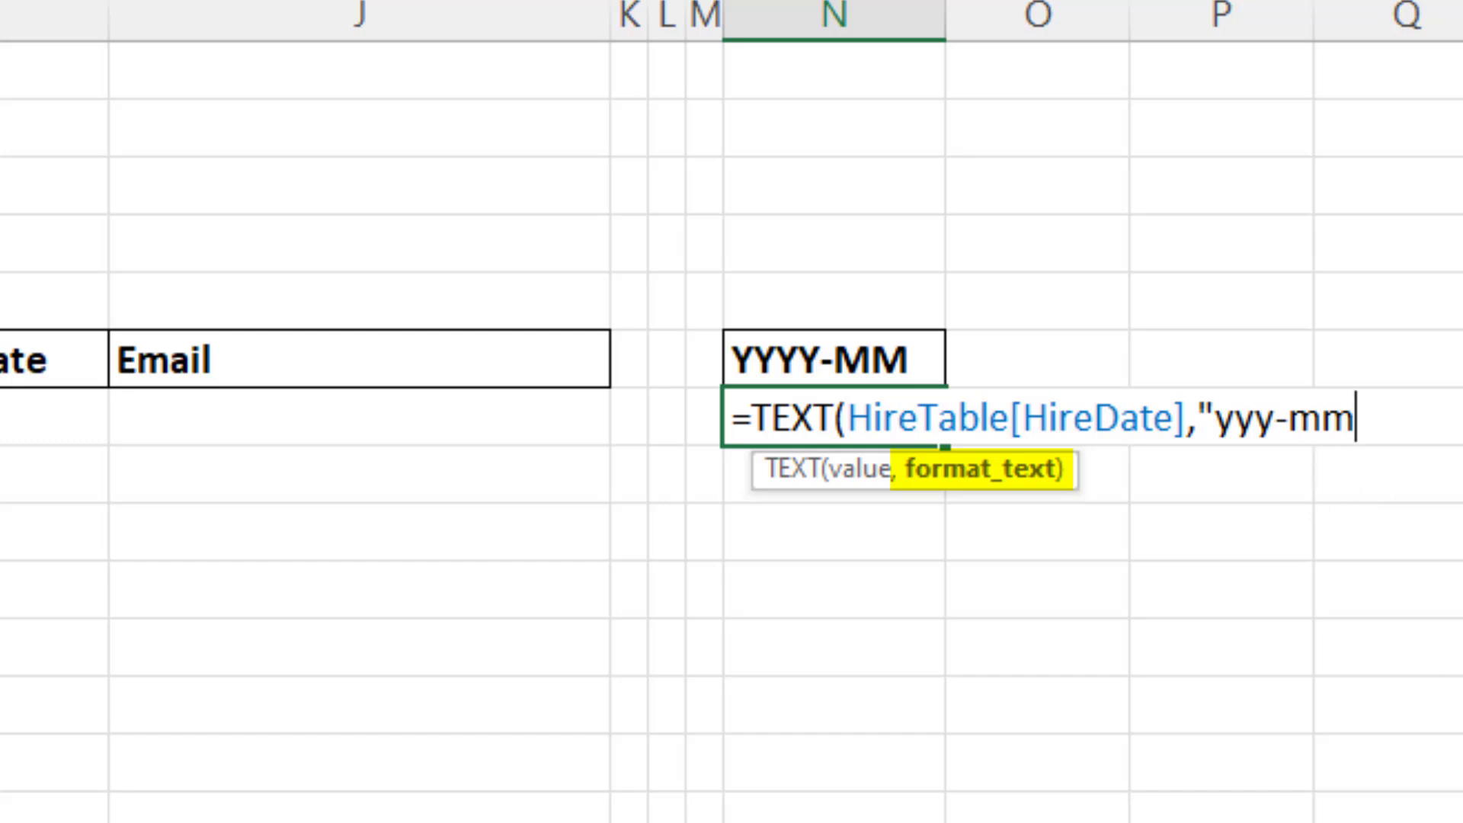
text(")
text())
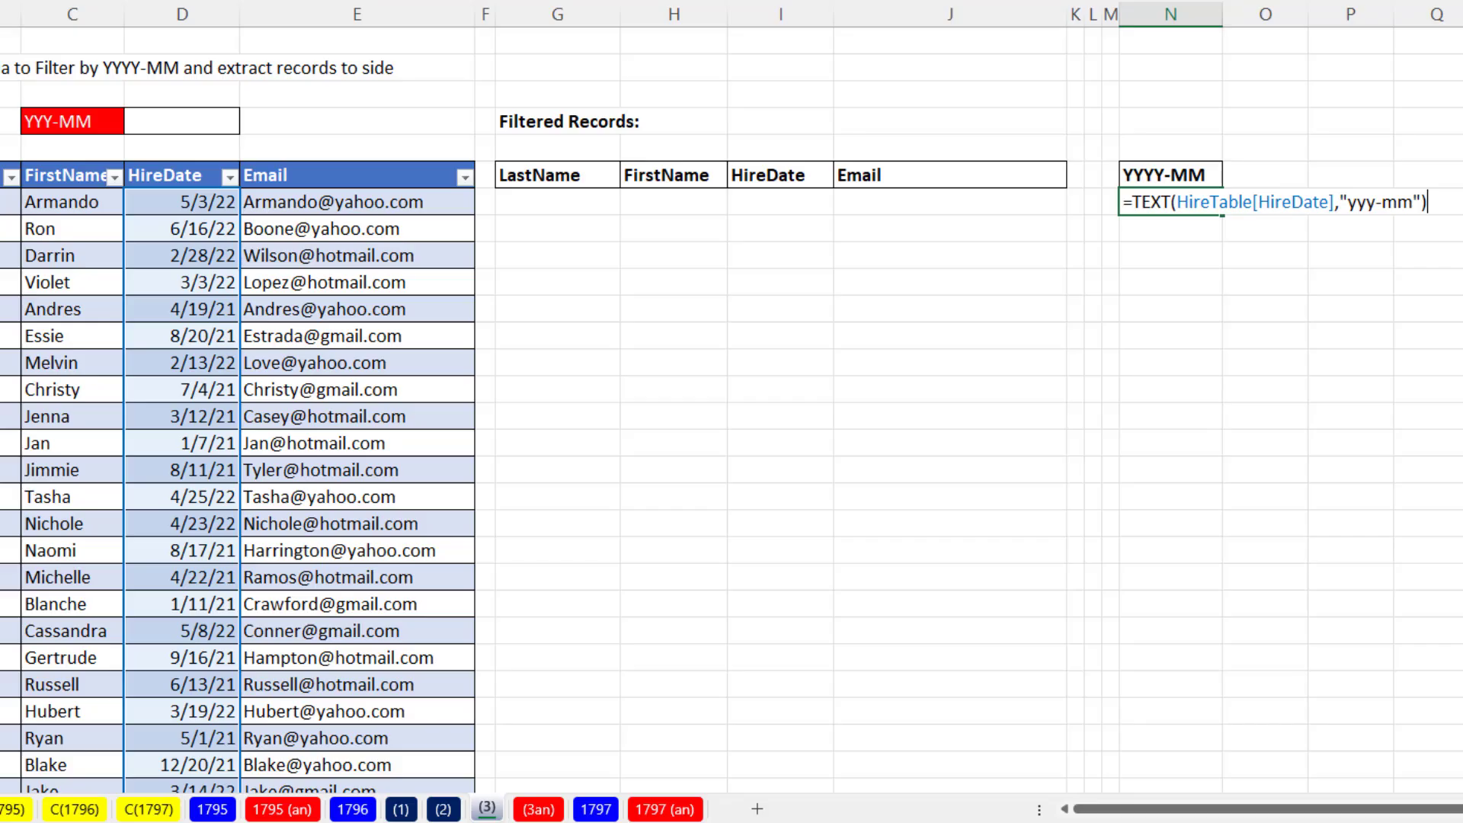
key(Return)
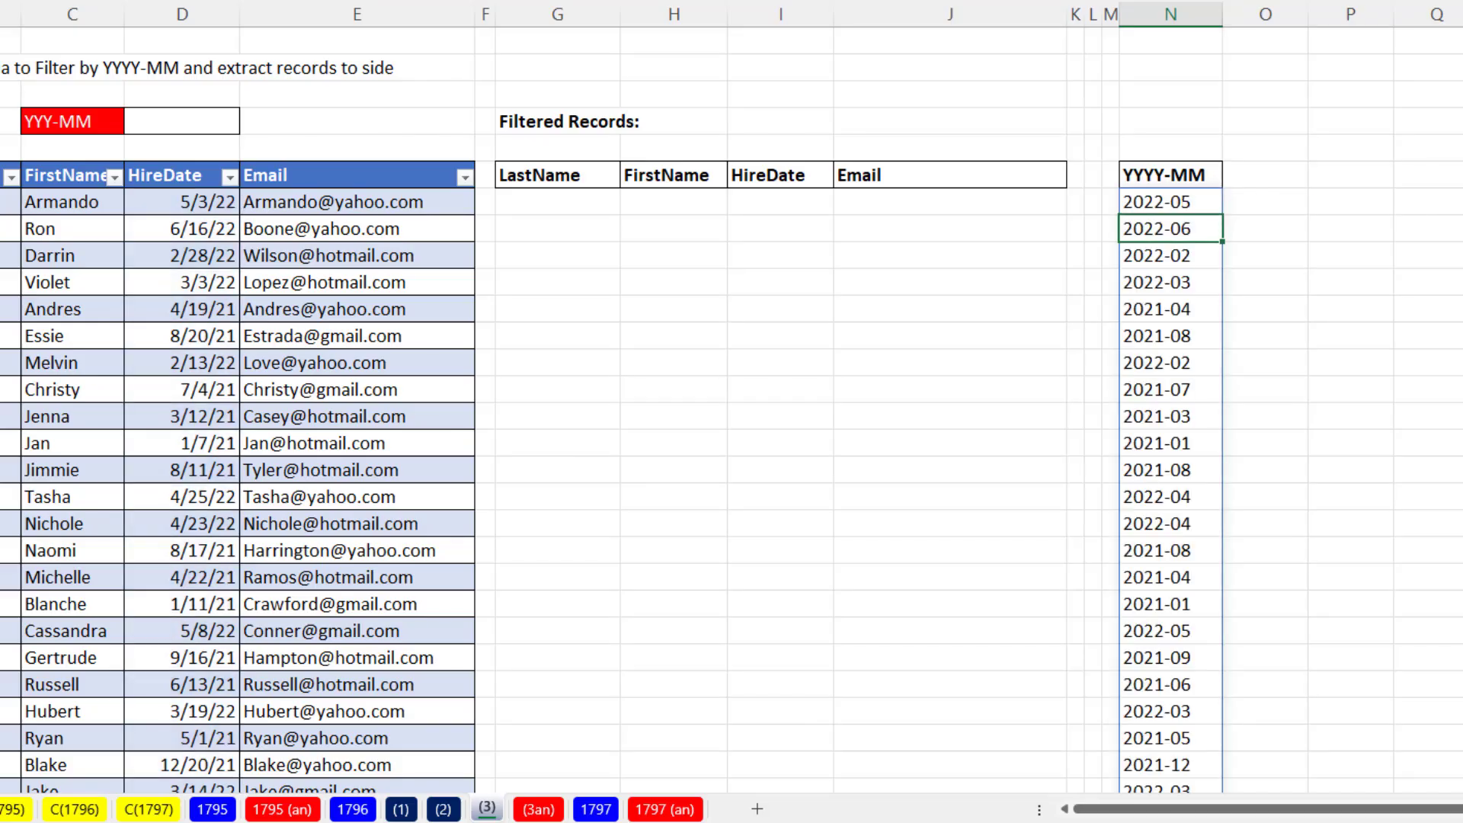
Step: Copy N7's TEXT formula text, after the equals sign, to the Office Clipboard
click(1152, 204)
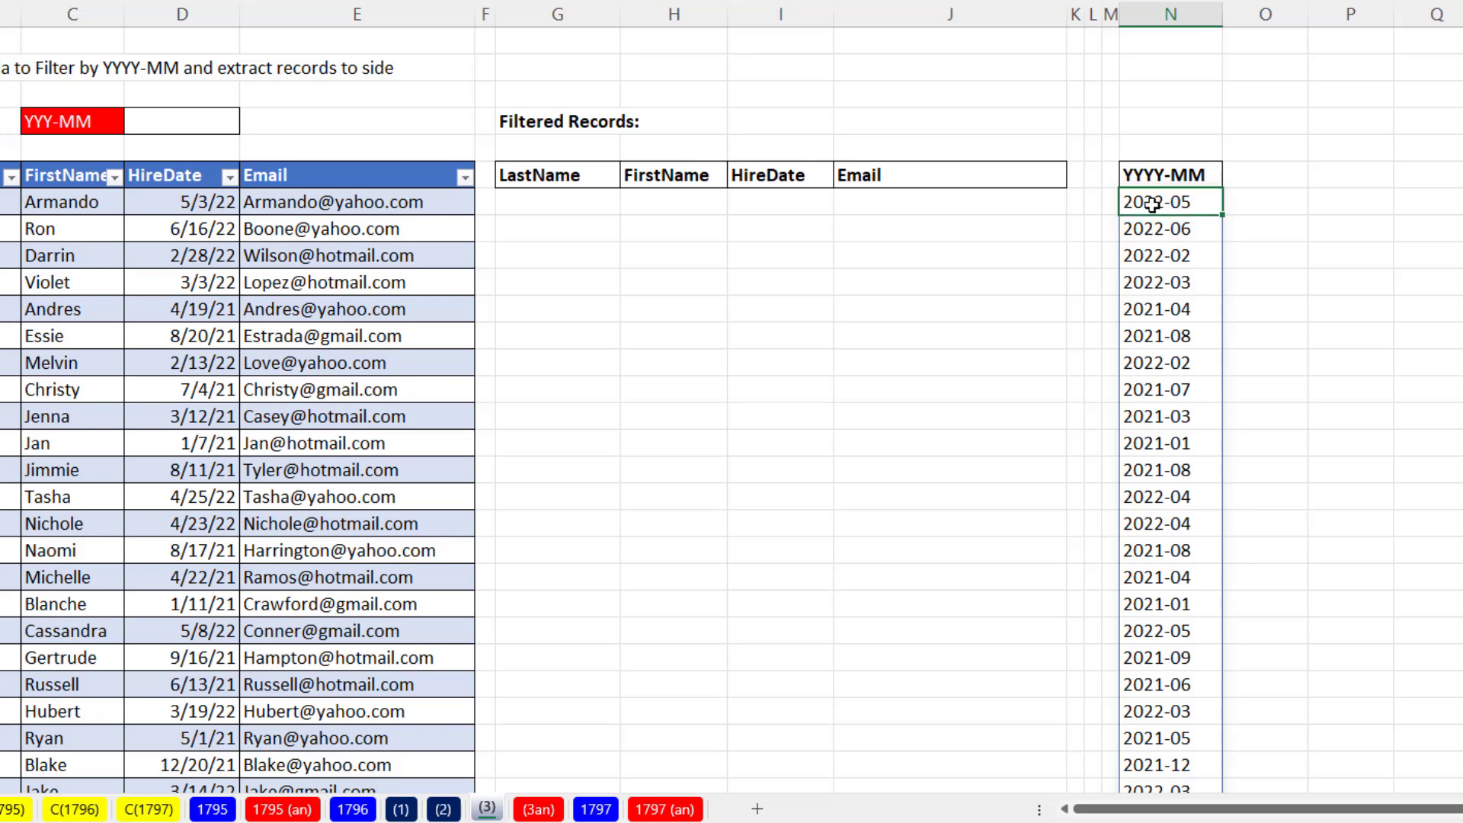
key(F2)
drag(1138, 202, 1428, 202)
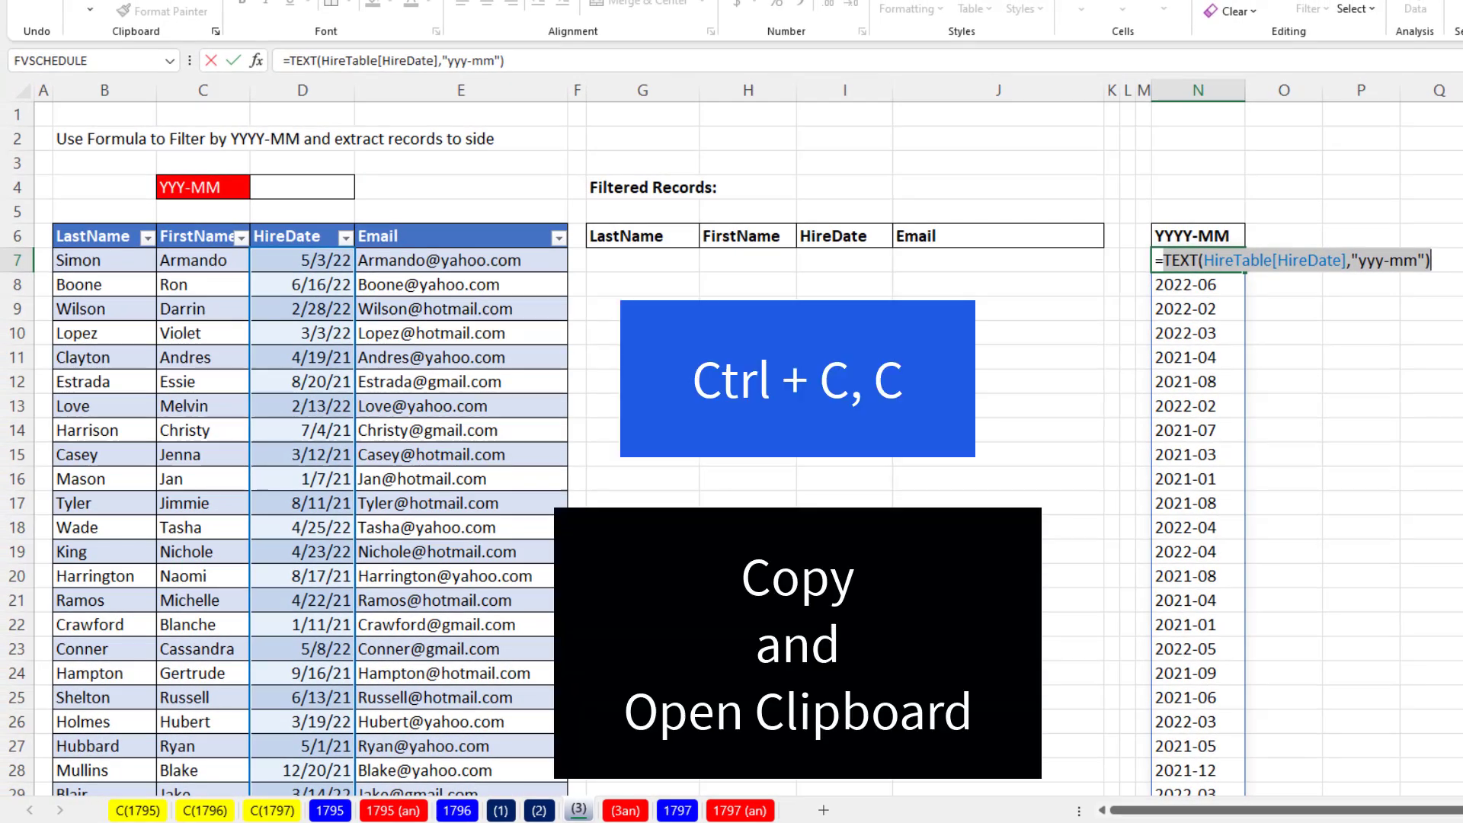
key(ctrl+c)
key(ctrl+c)
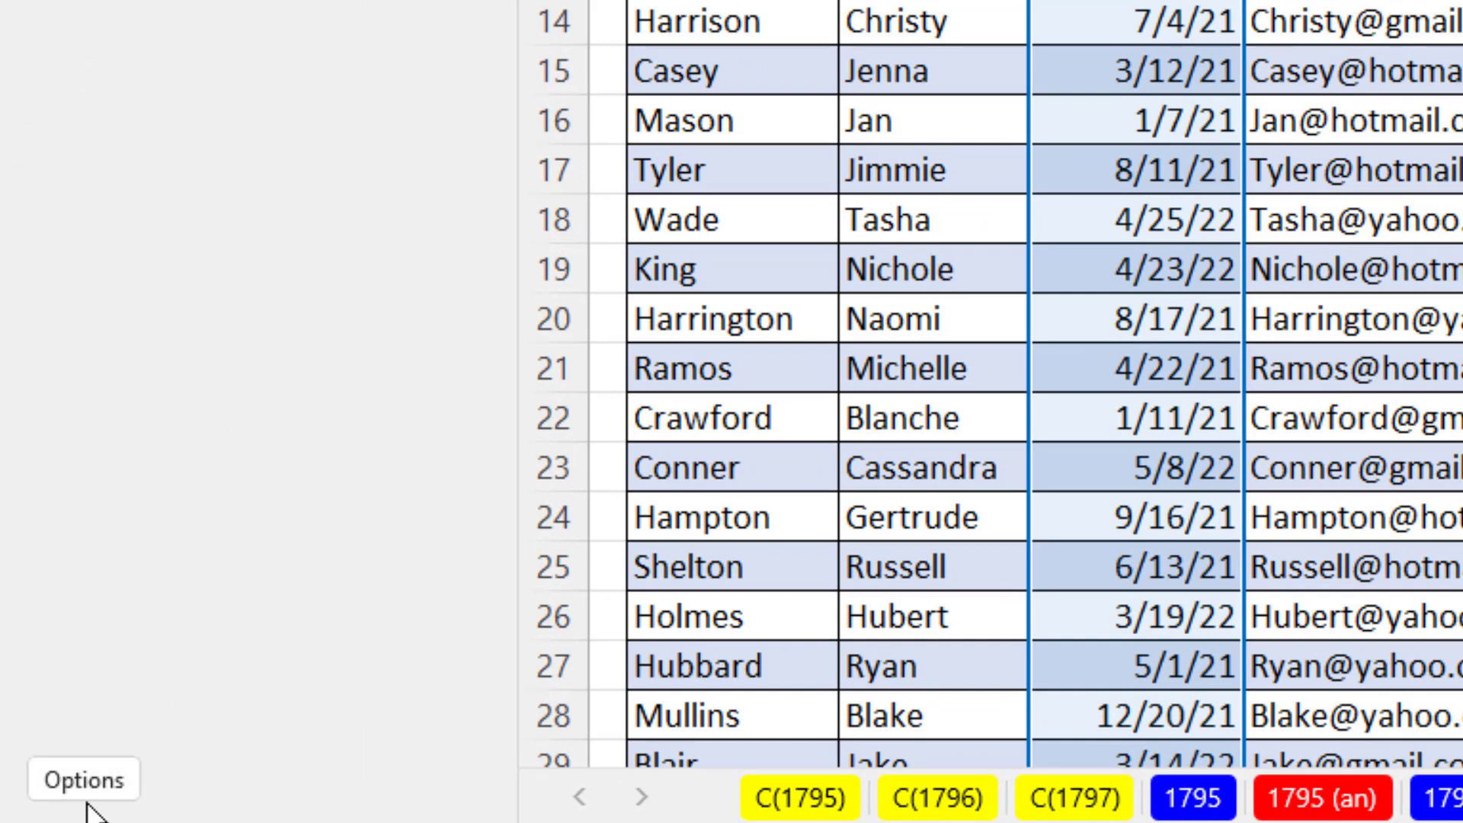
click(86, 796)
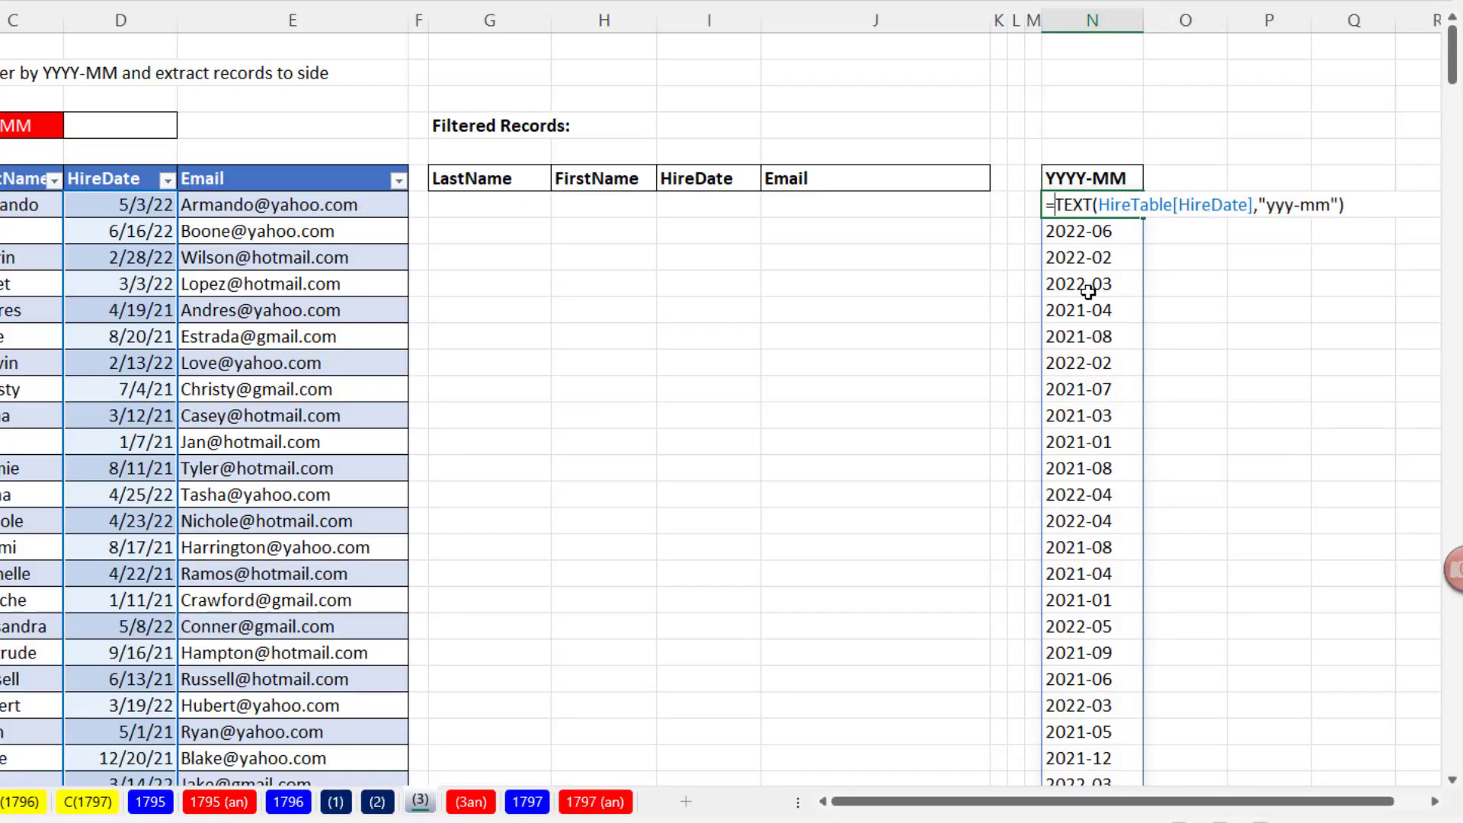
Step: Wrap N7's TEXT formula in UNIQUE so each hire month appears once
text(un)
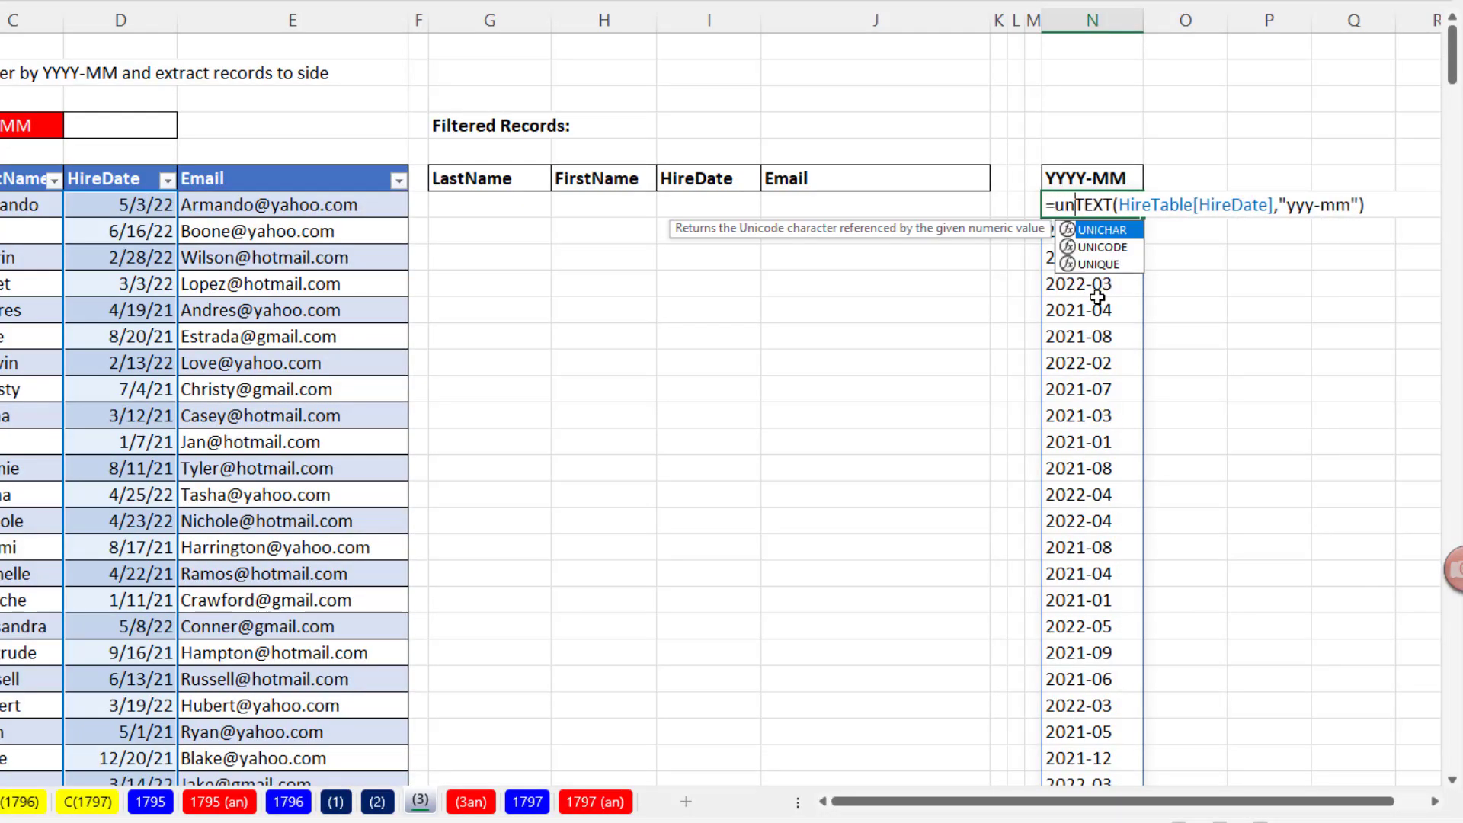
text(iq)
key(Tab)
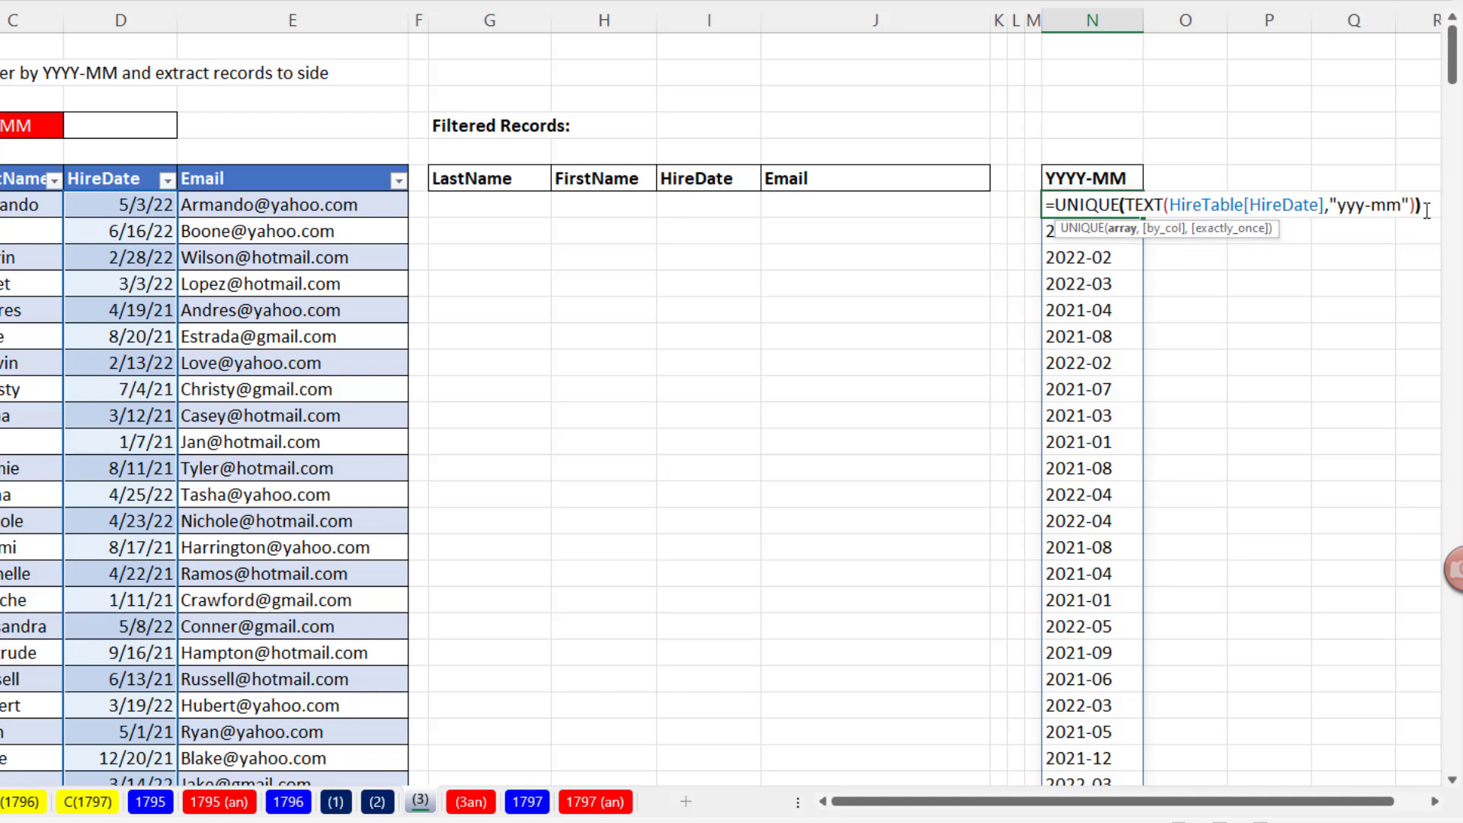
key(Return)
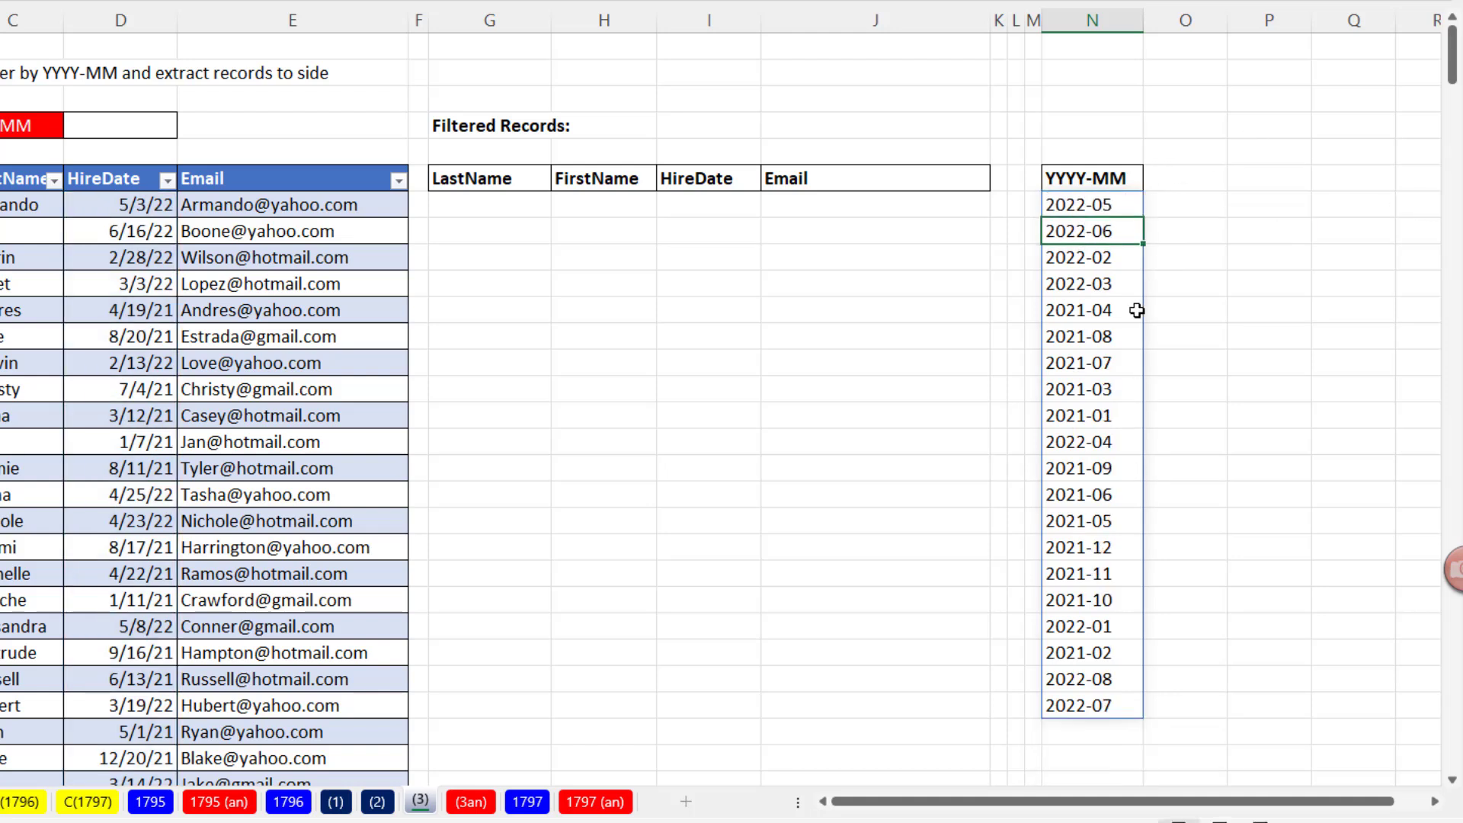
Step: Wrap it in SORT so N7 spills 20 months from 2021-01 to 2022-08
click(1081, 203)
key(F2)
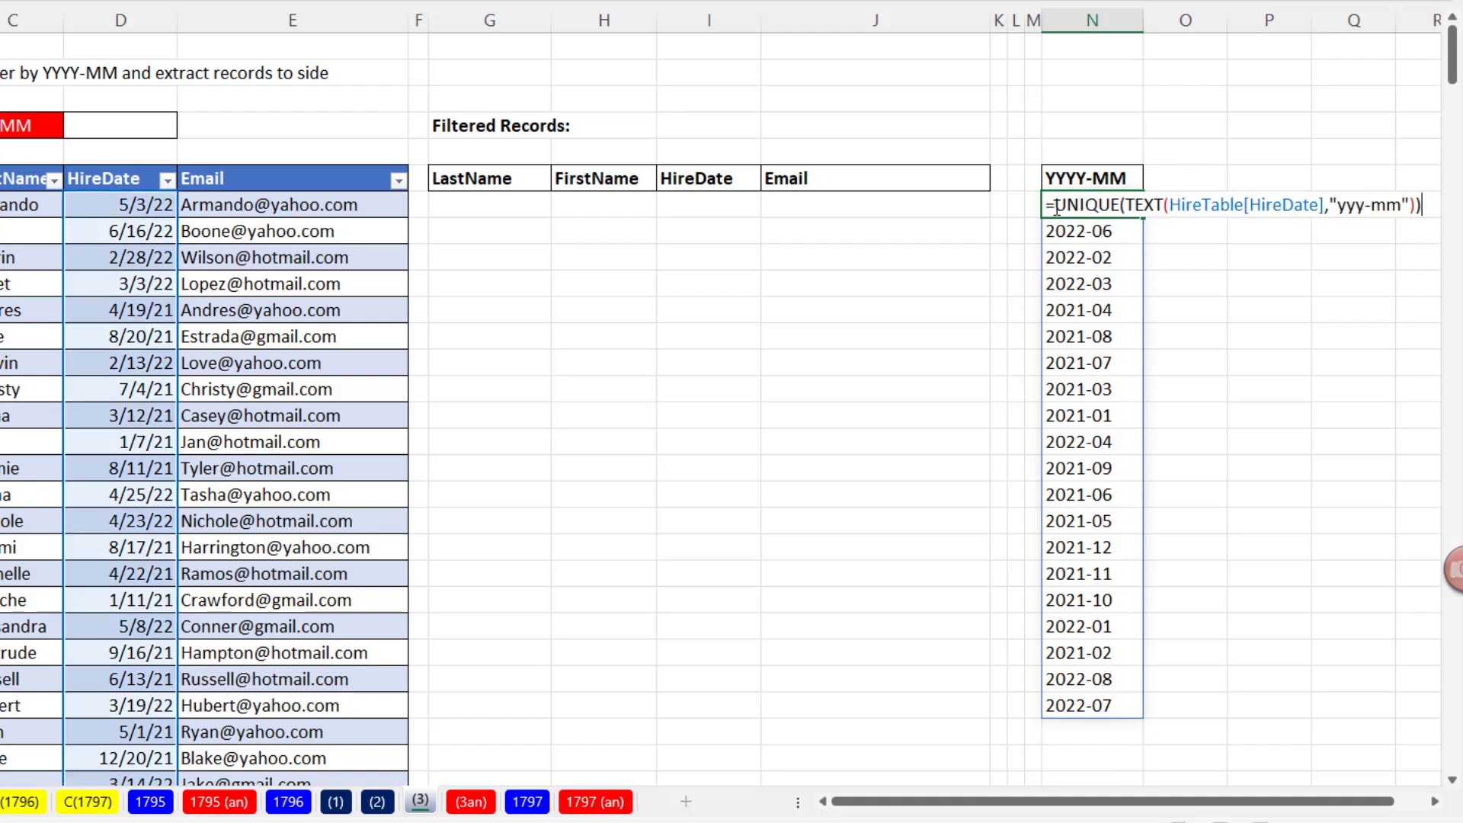
text(sort)
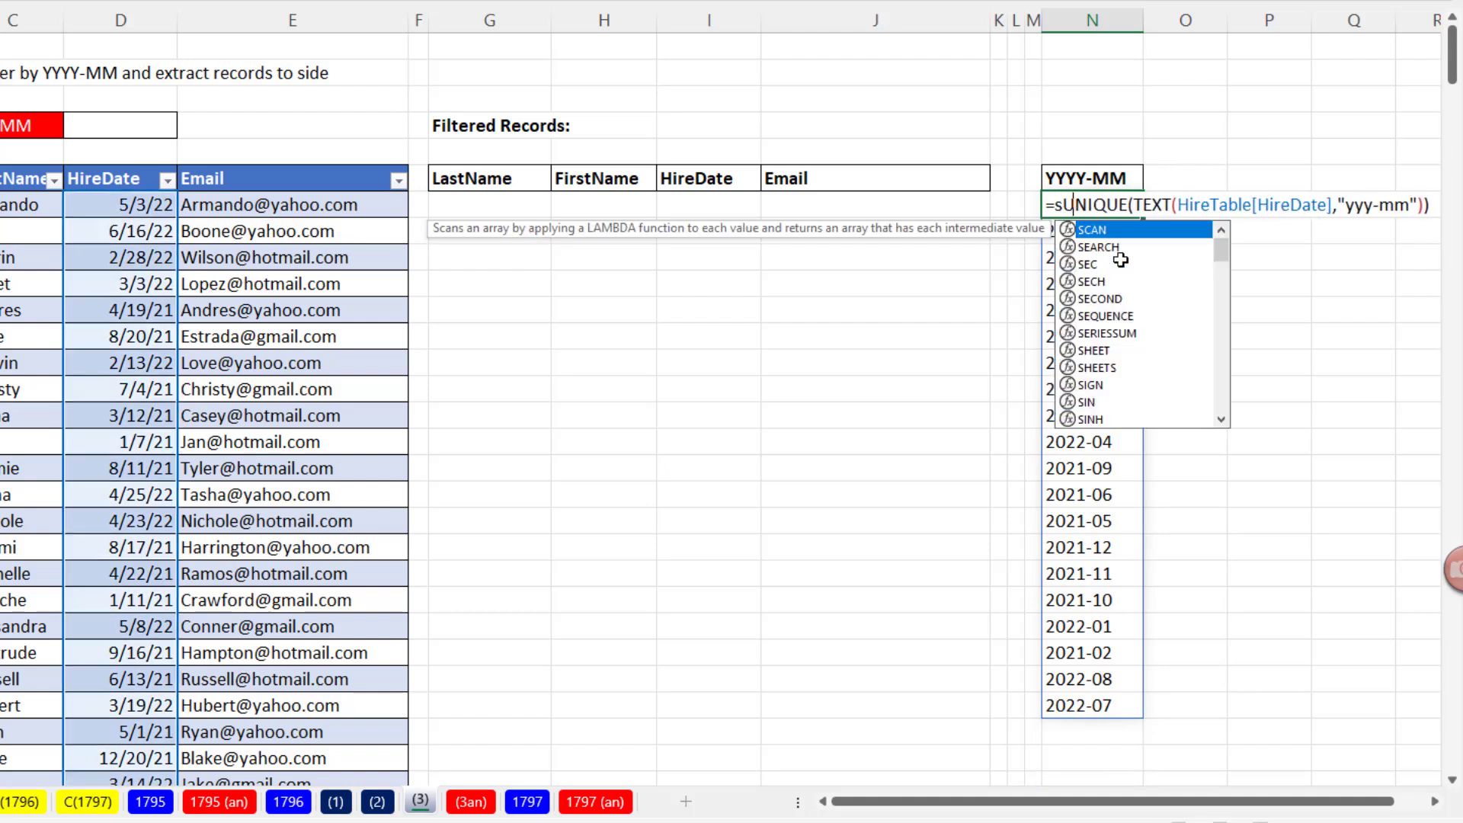
double_click(1120, 257)
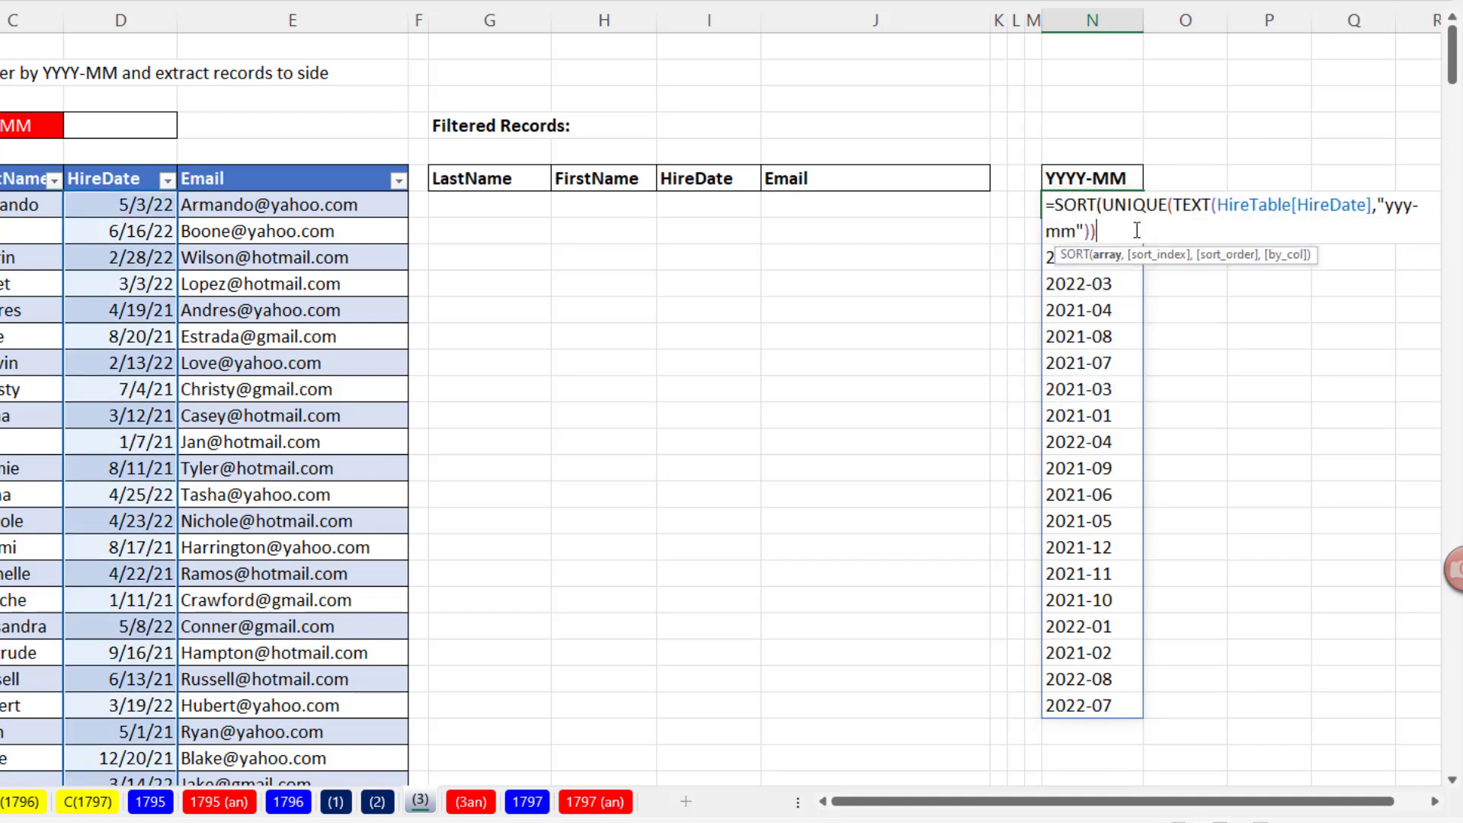
text())
key(Return)
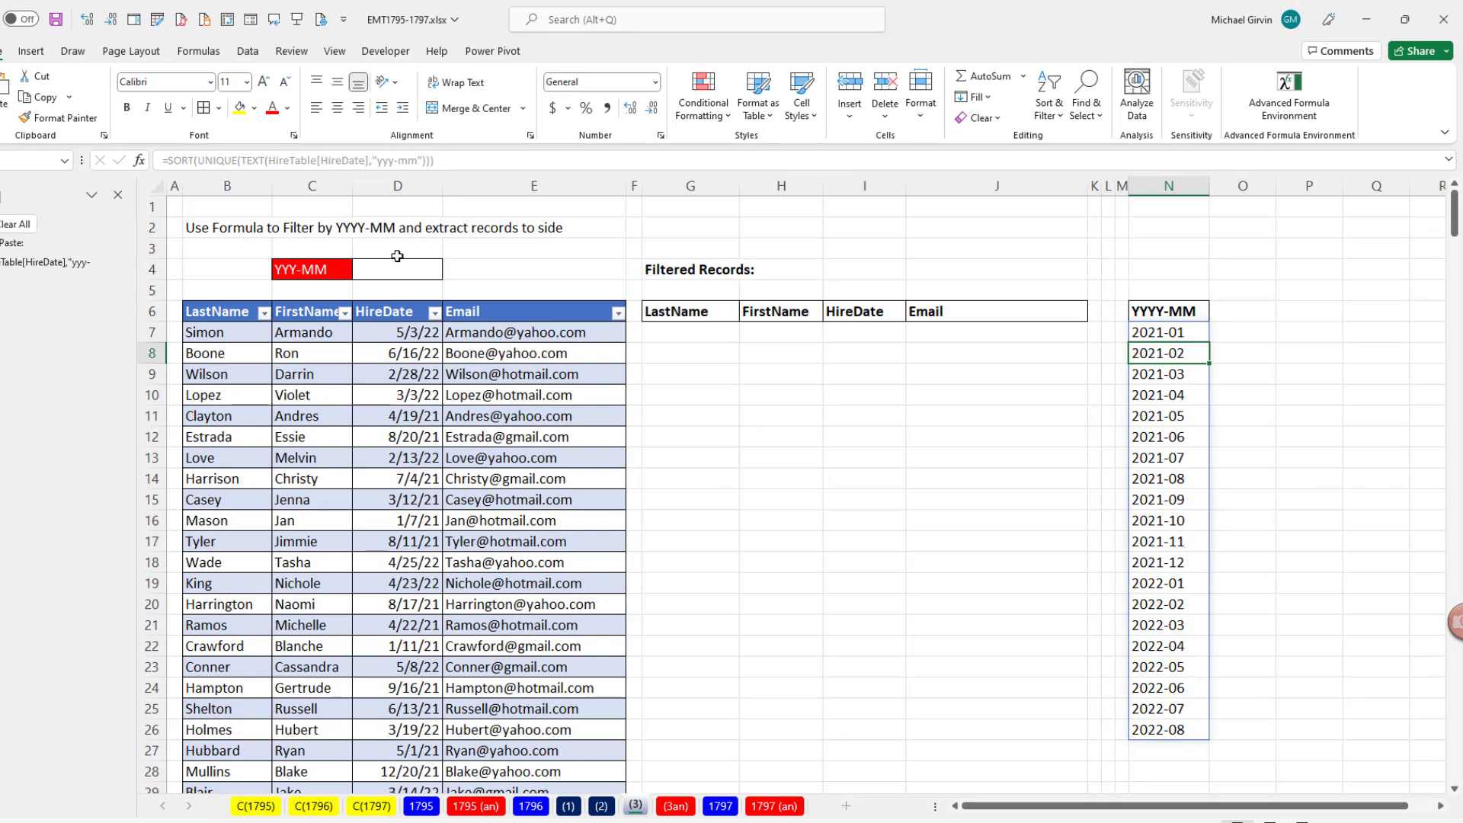
click(398, 272)
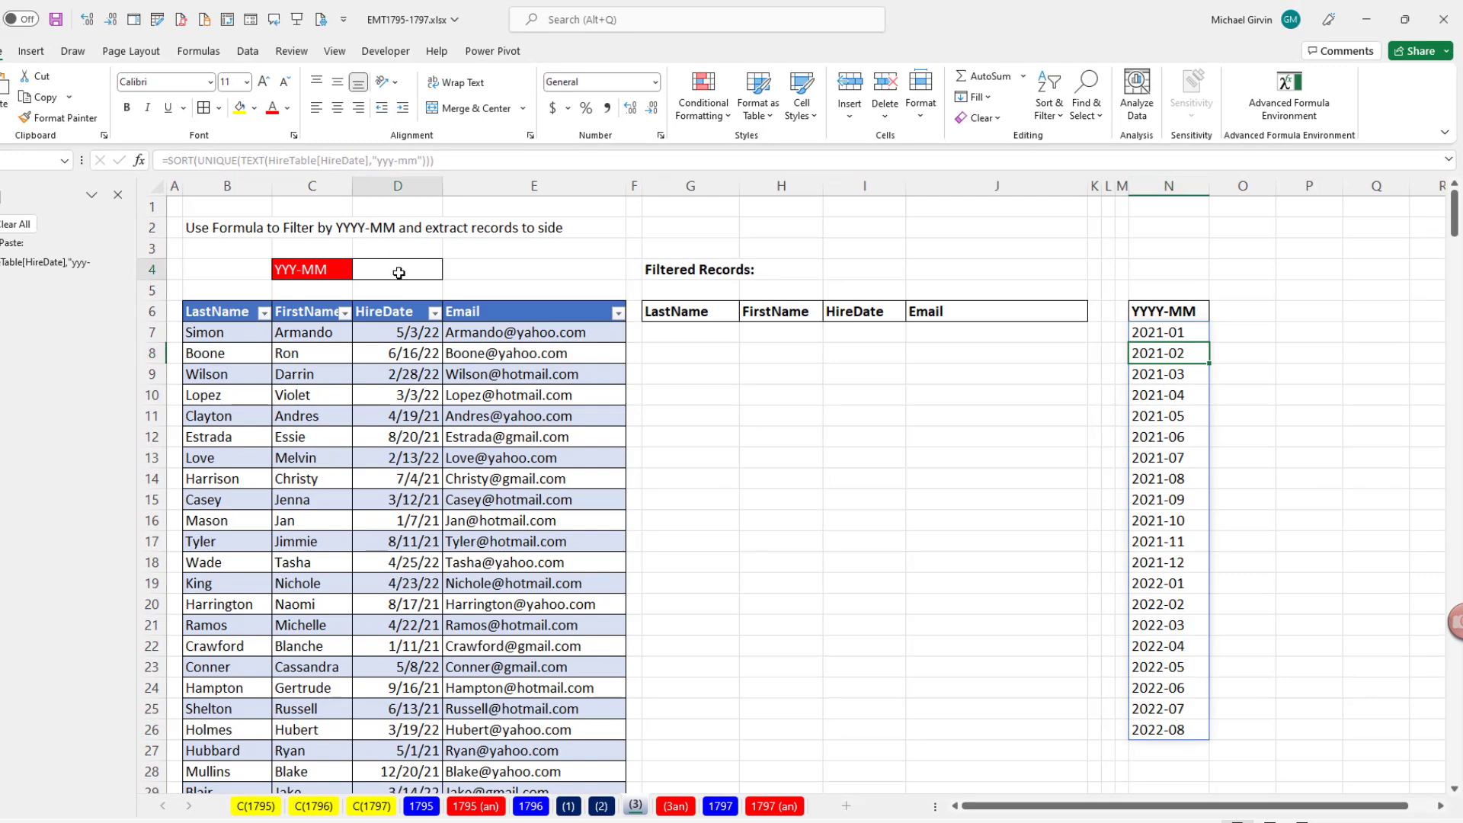
Step: Give D4 a List data validation with source =$N$7#
click(248, 51)
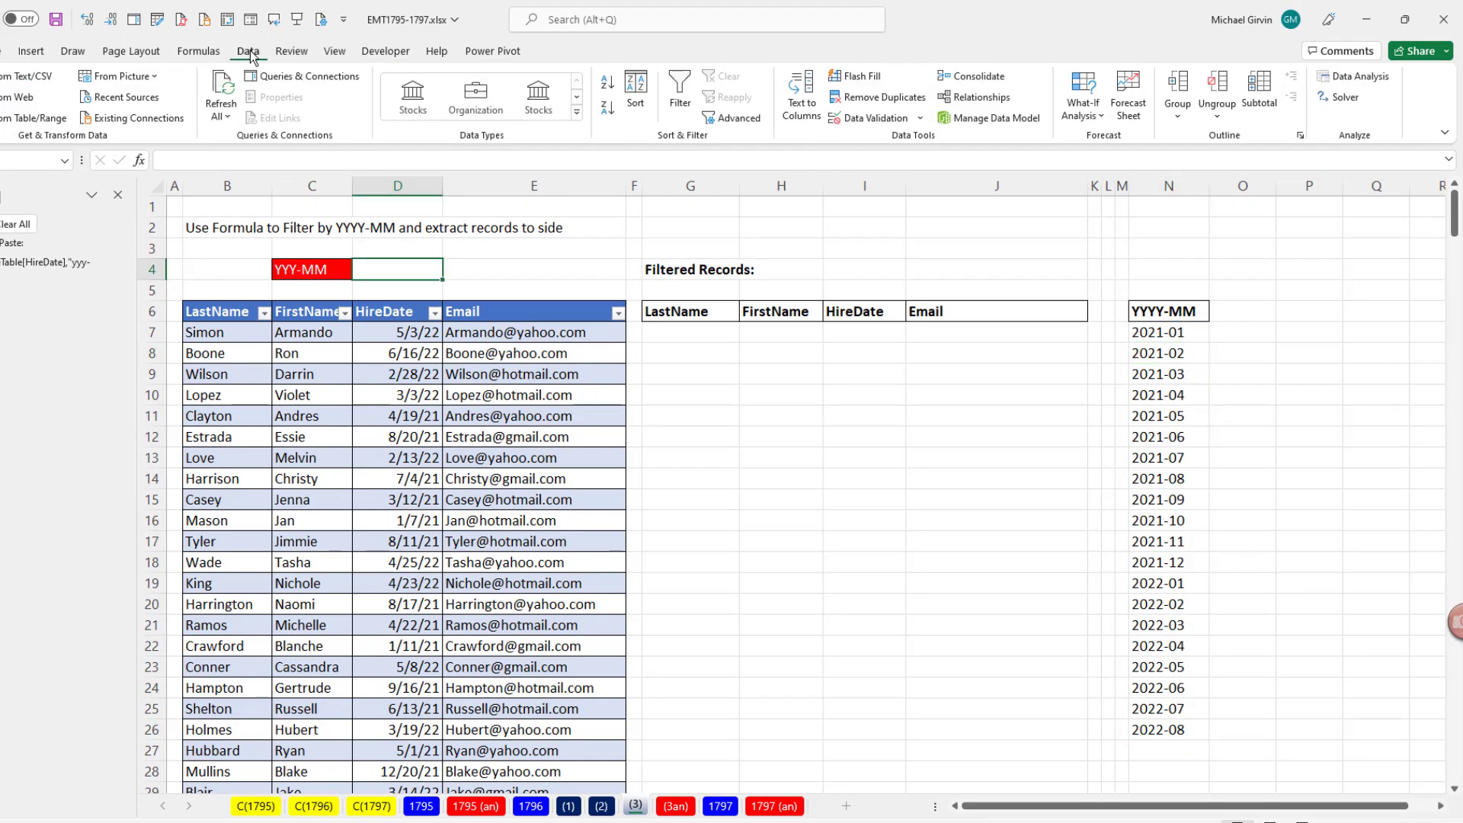
click(875, 122)
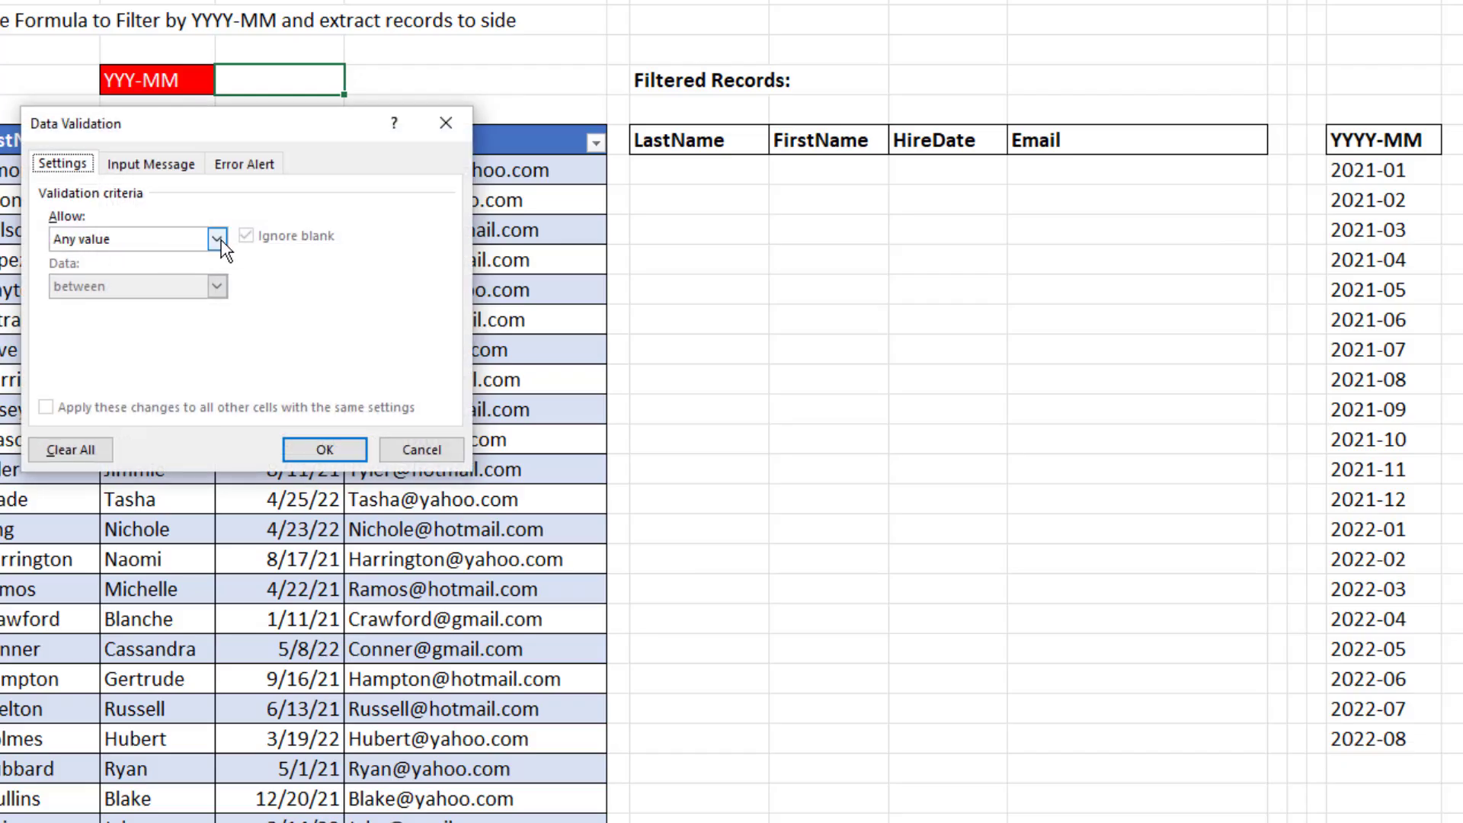
click(220, 241)
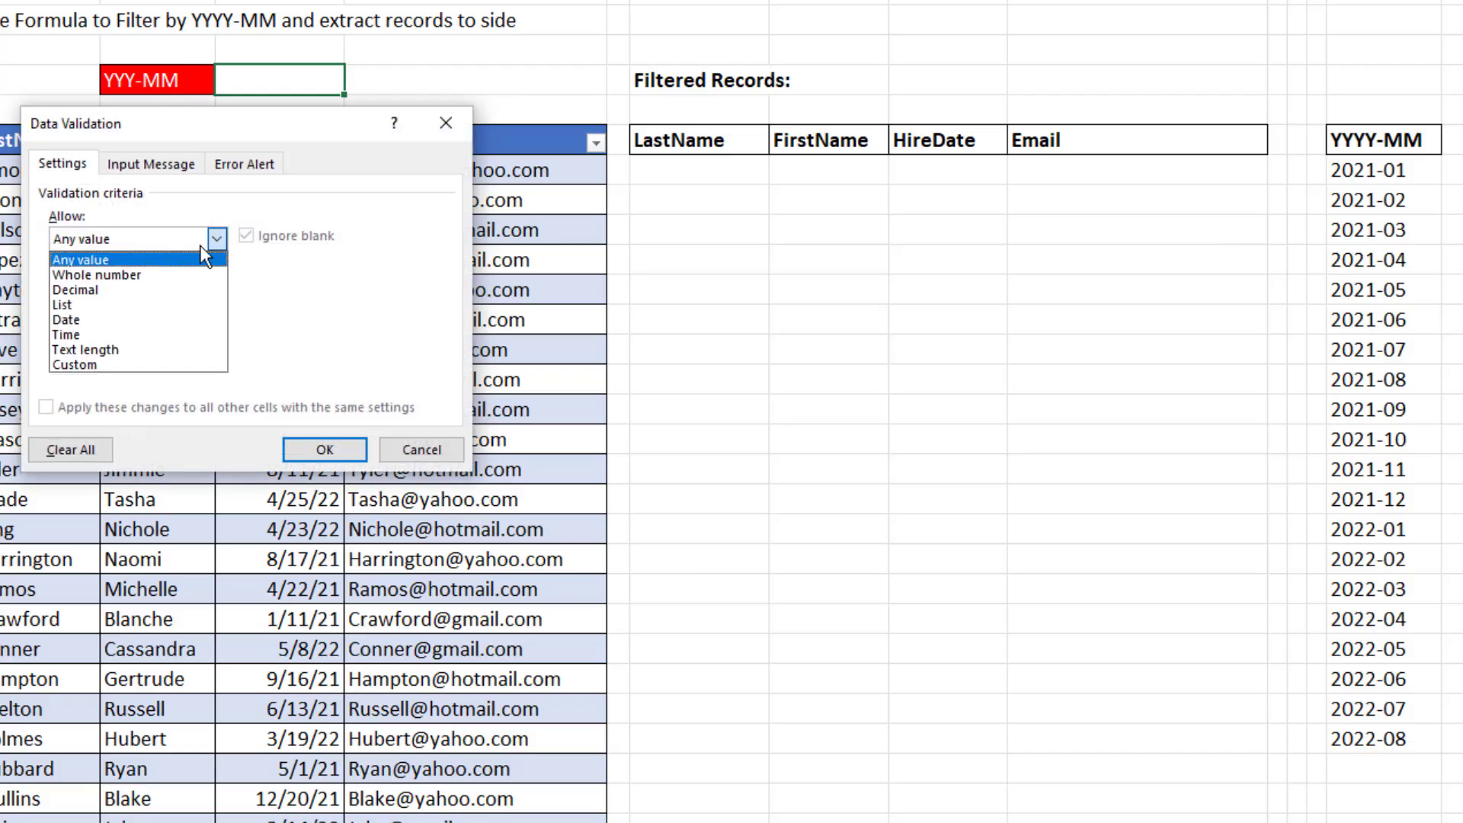
click(90, 305)
click(81, 334)
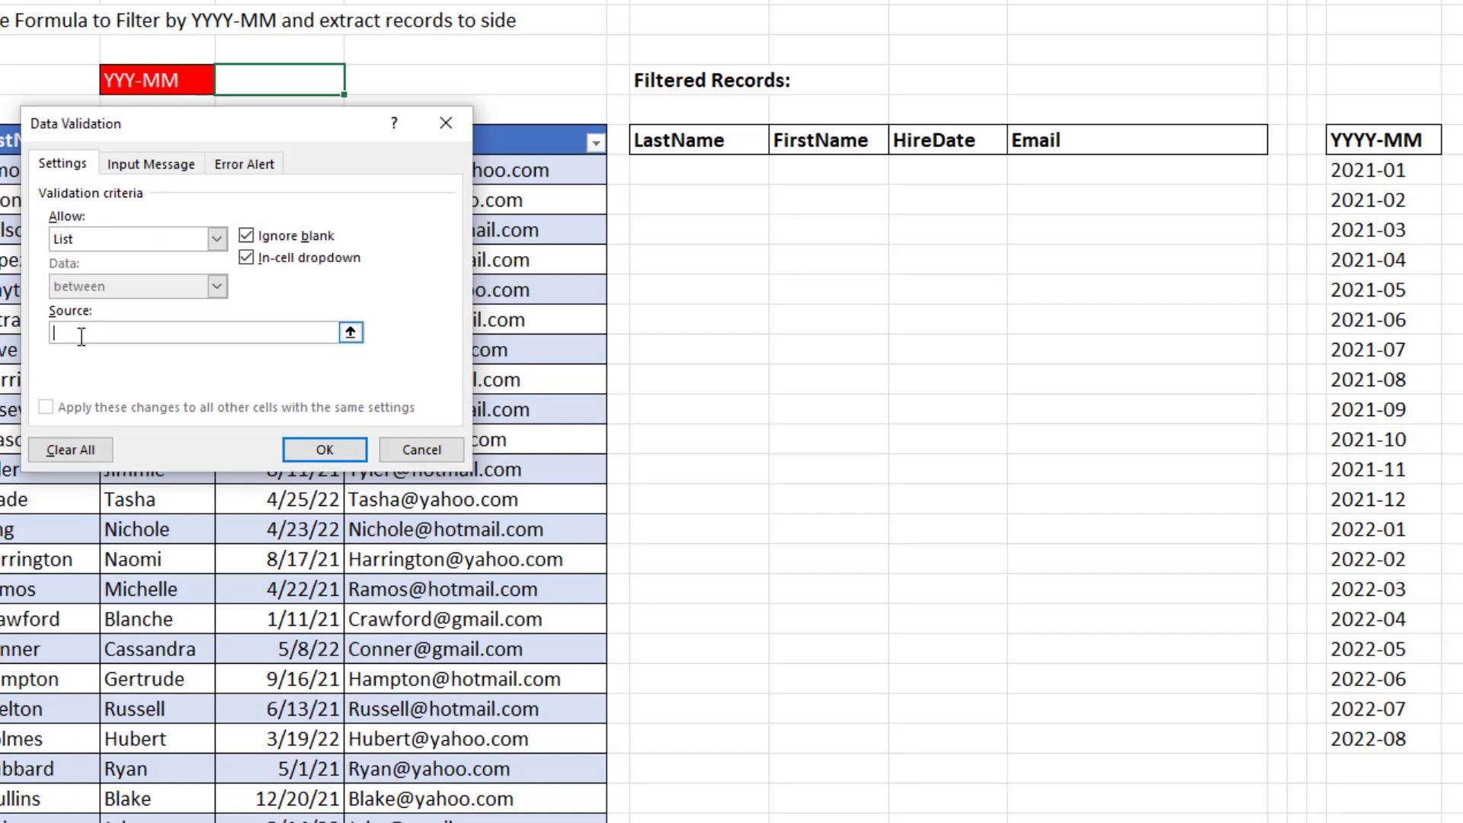
click(1384, 174)
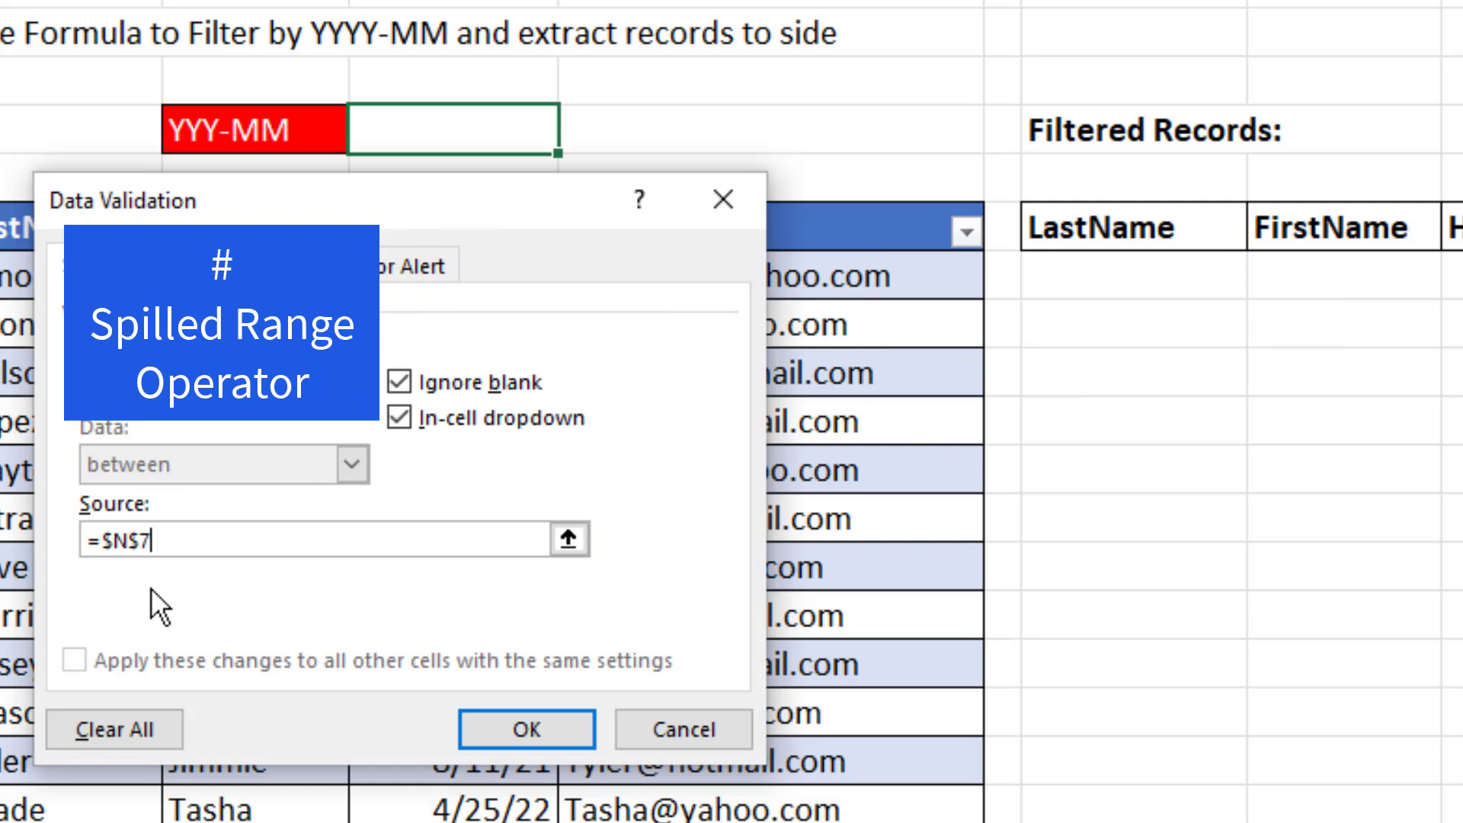
text(#)
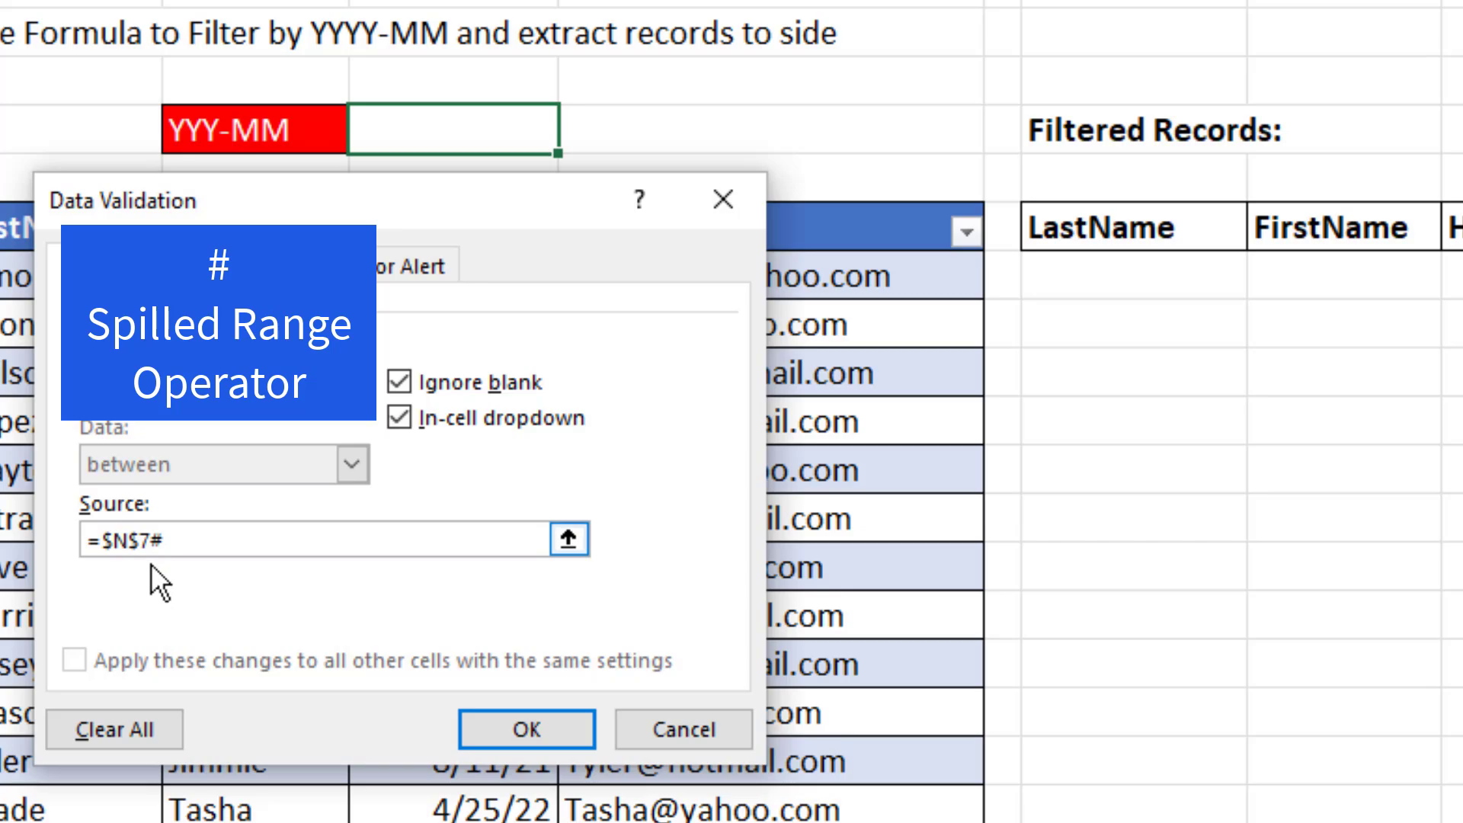
click(528, 724)
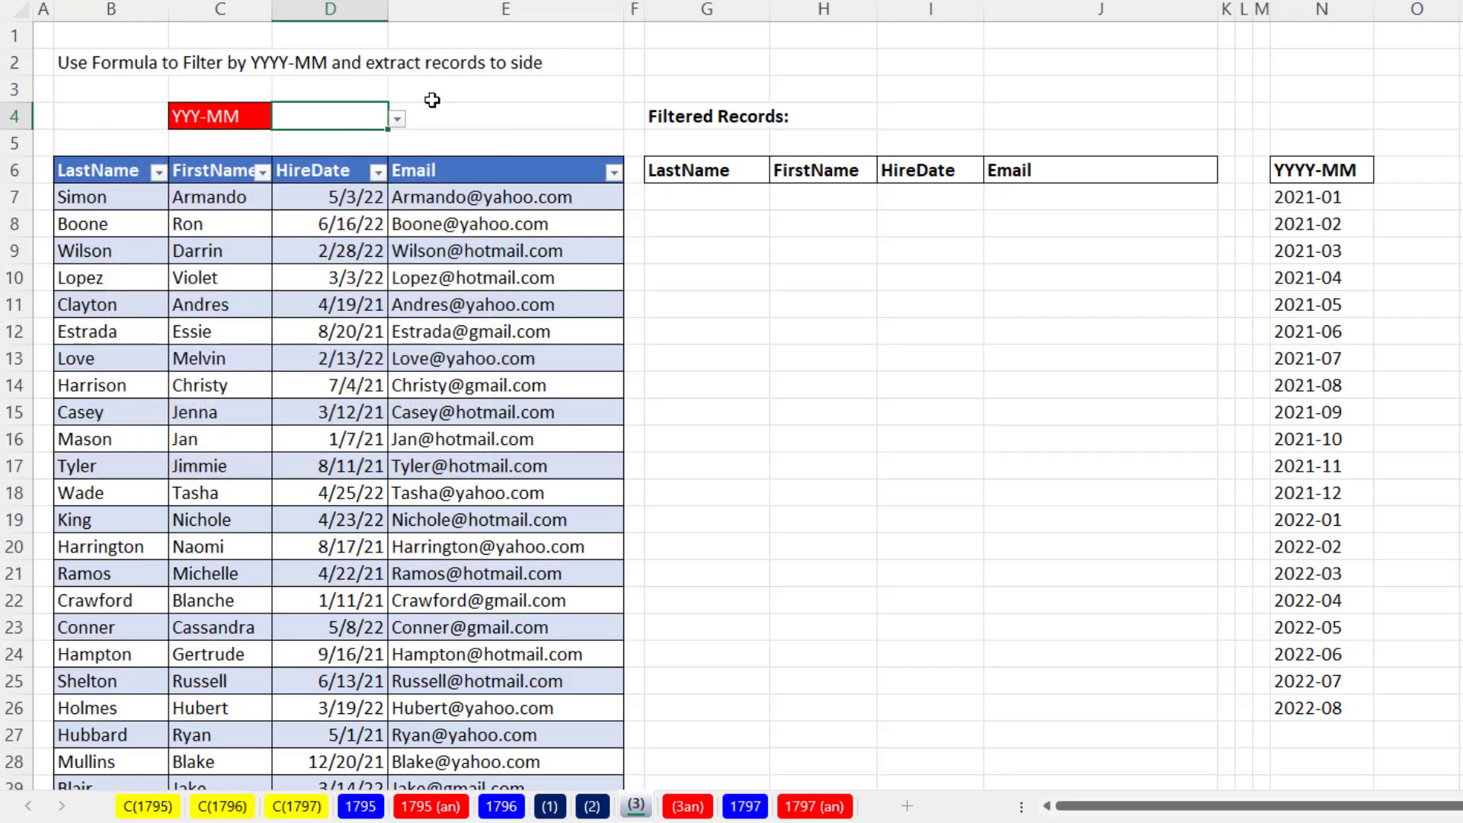
Step: Choose 2022-08 from D4's month dropdown
click(398, 119)
drag(394, 221, 381, 341)
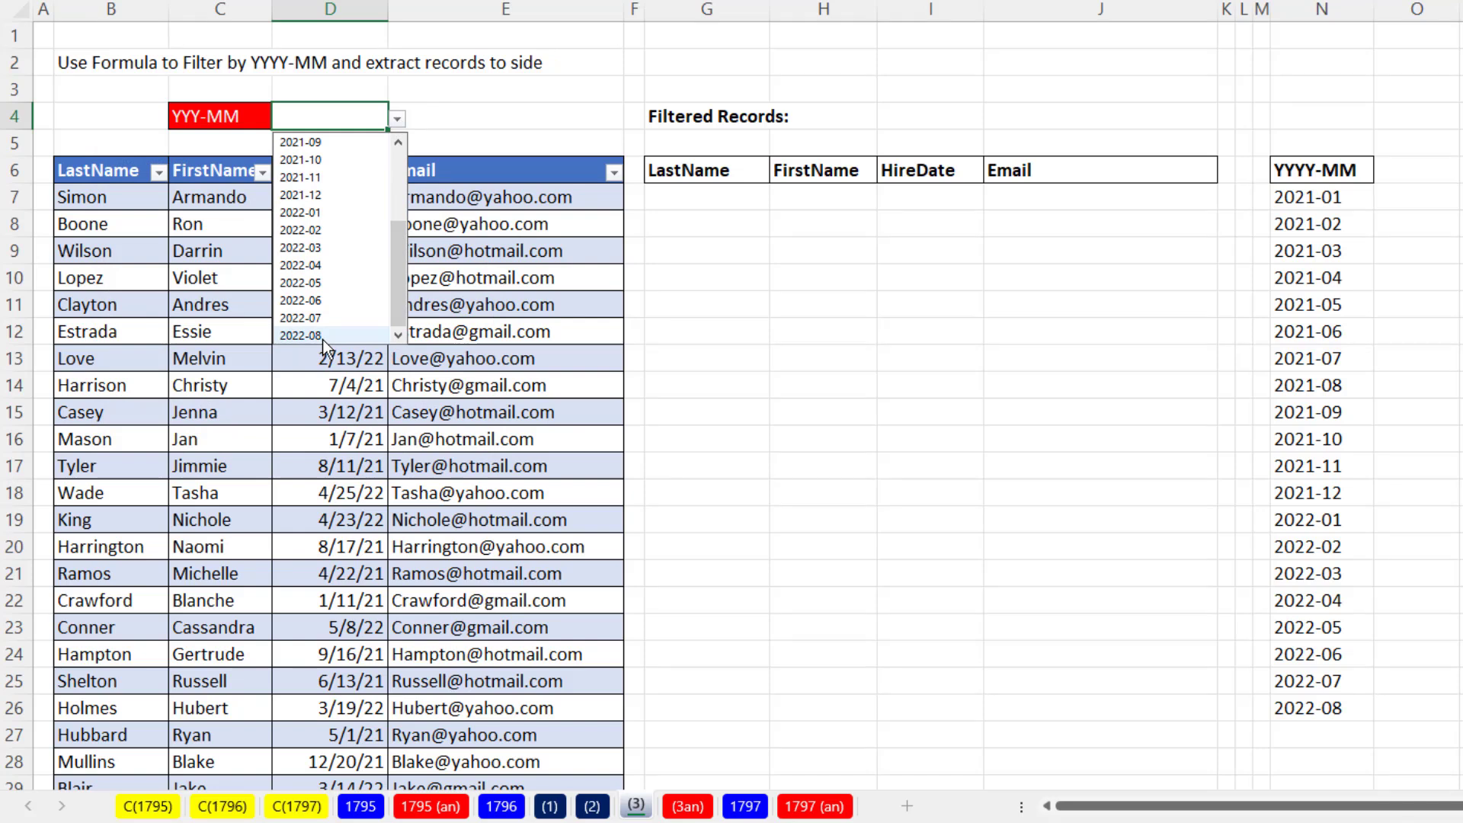
click(330, 337)
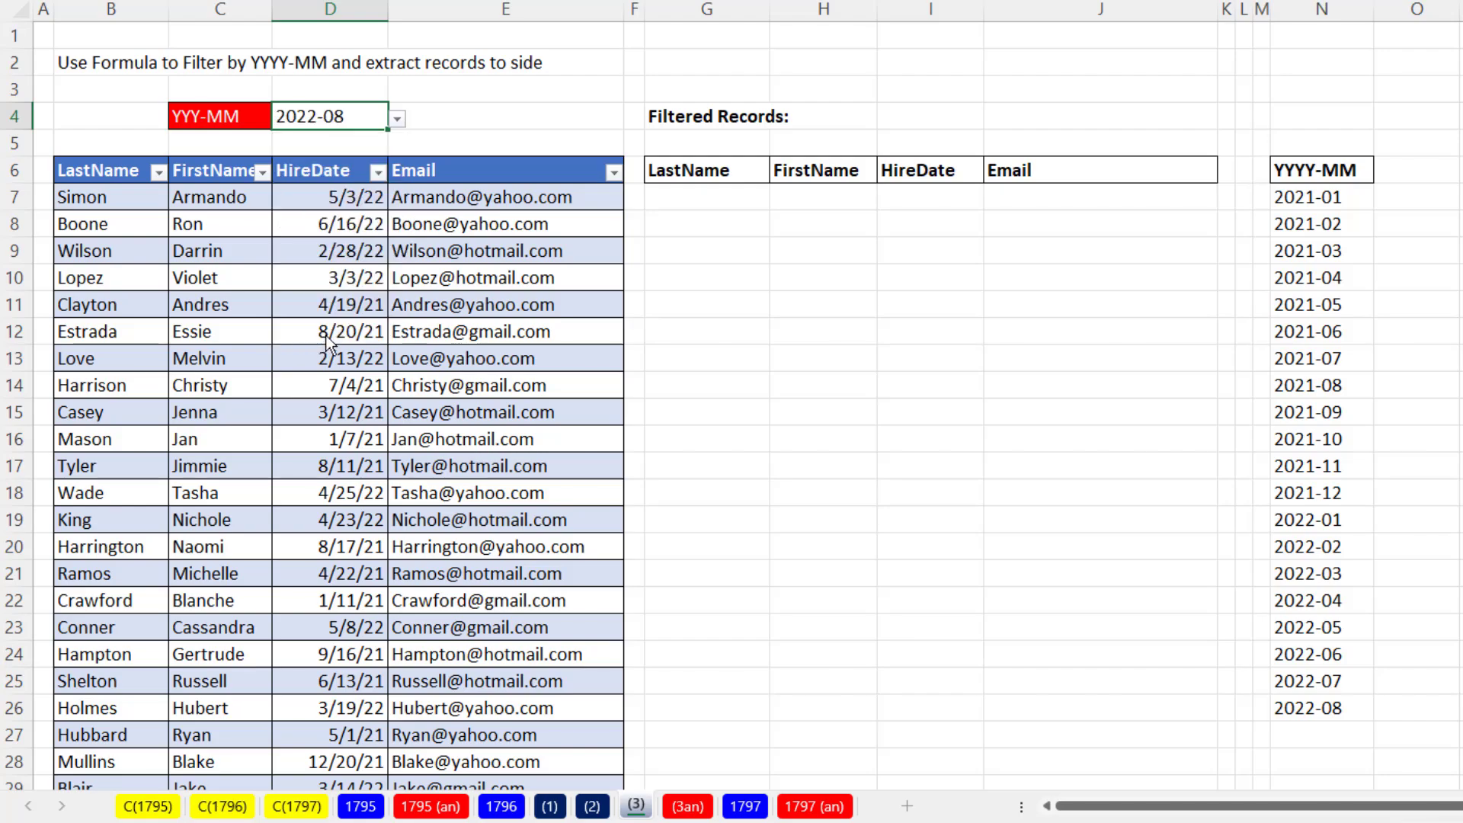
Step: Enter =FILTER(HireTable,TEXT(HireTable[HireDate],"yyy-mm")=D4) in G7, pasting the TEXT part from the Clipboard
click(709, 202)
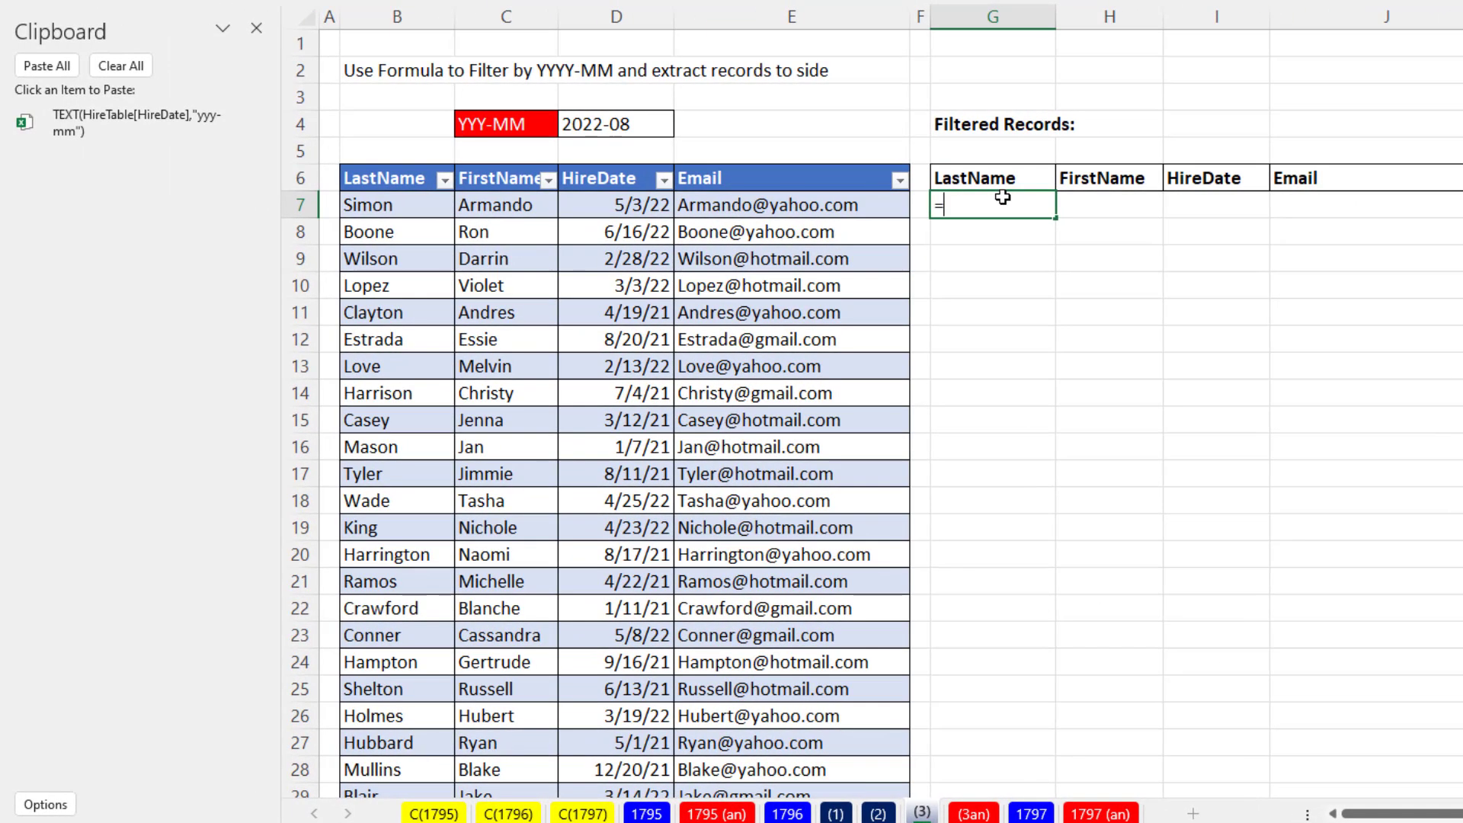
text(=fil)
key(Tab)
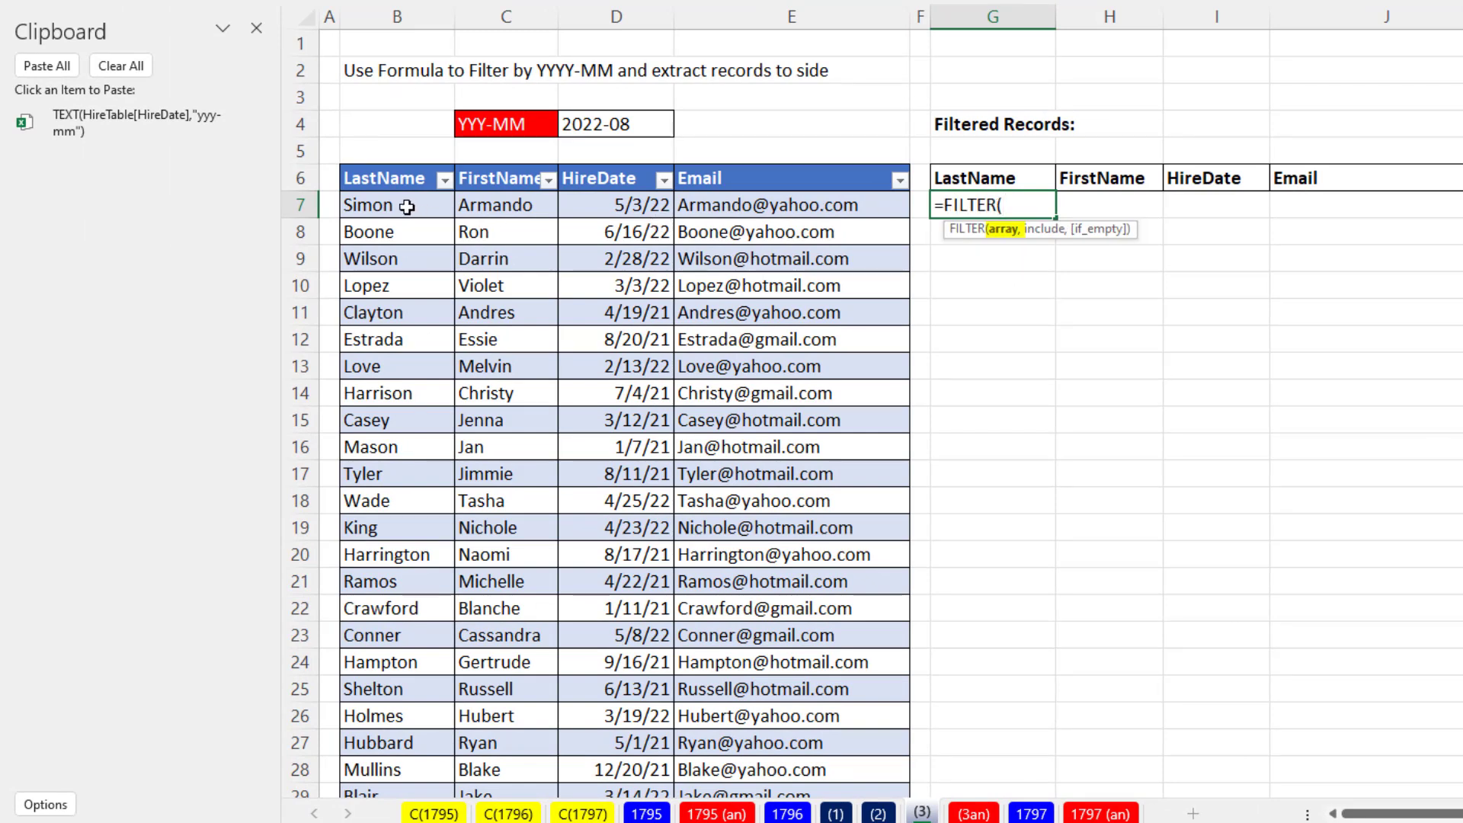
click(340, 160)
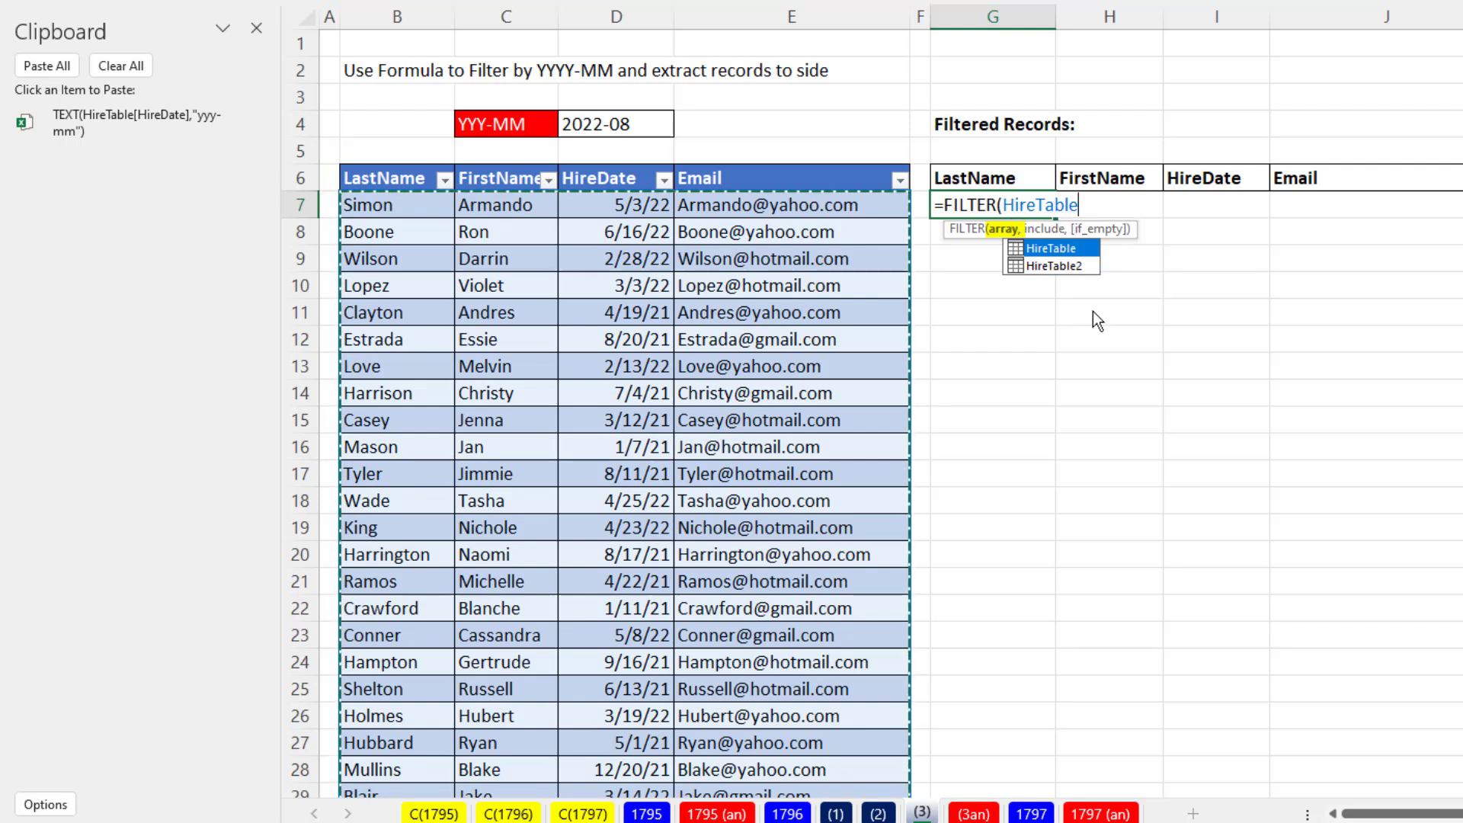
text(,)
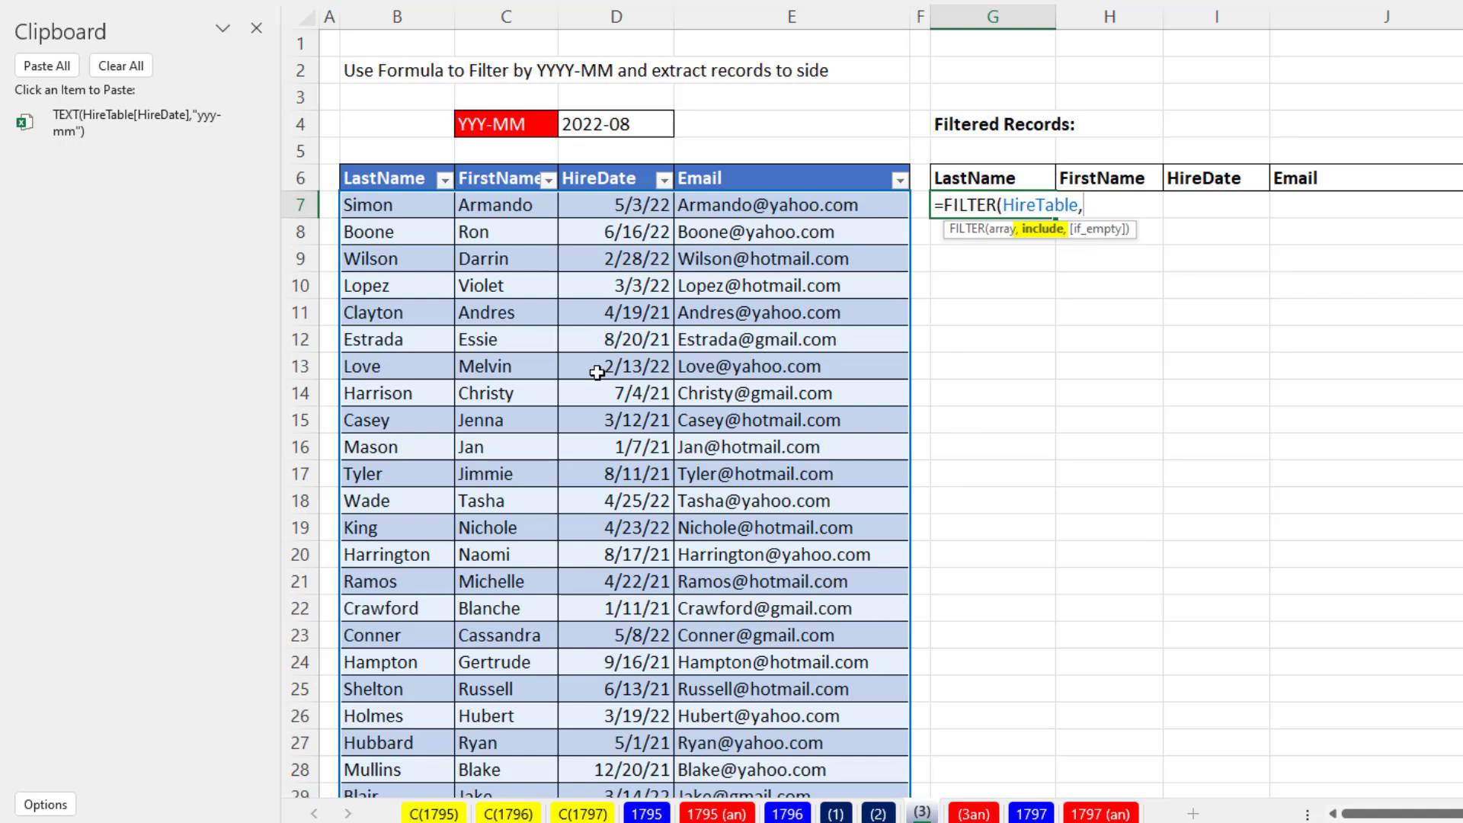
click(93, 131)
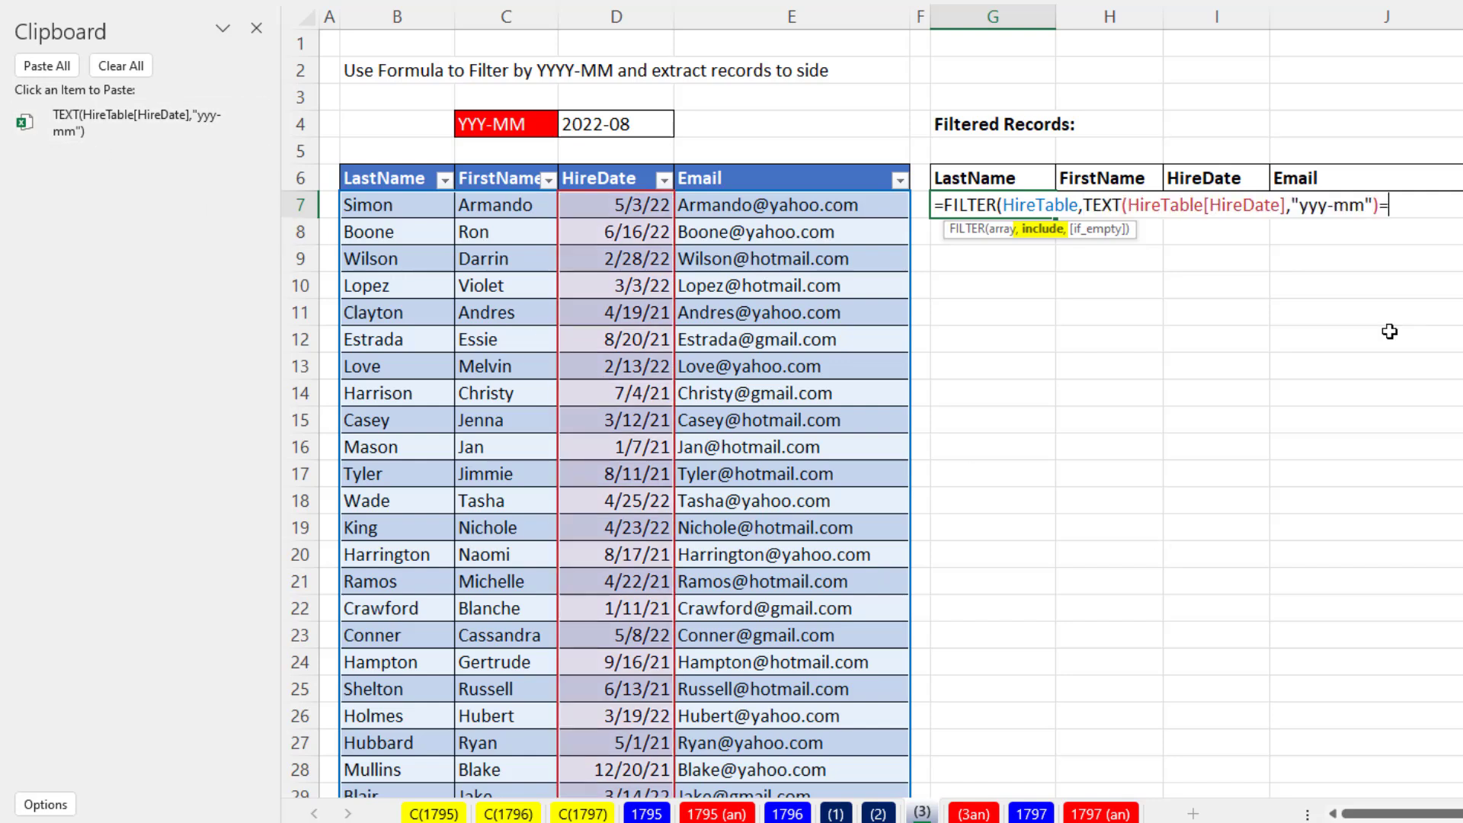
click(613, 122)
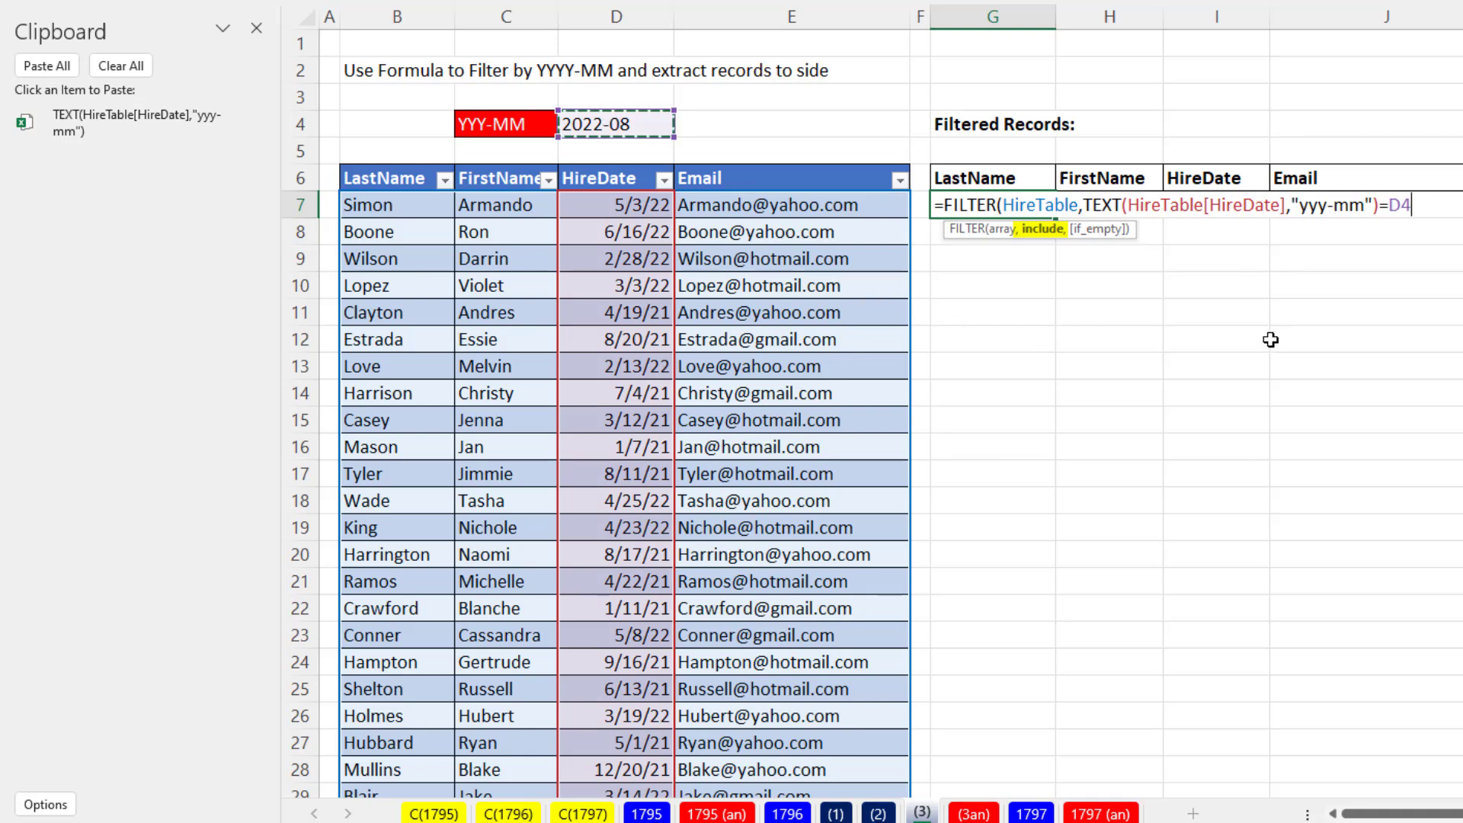
text())
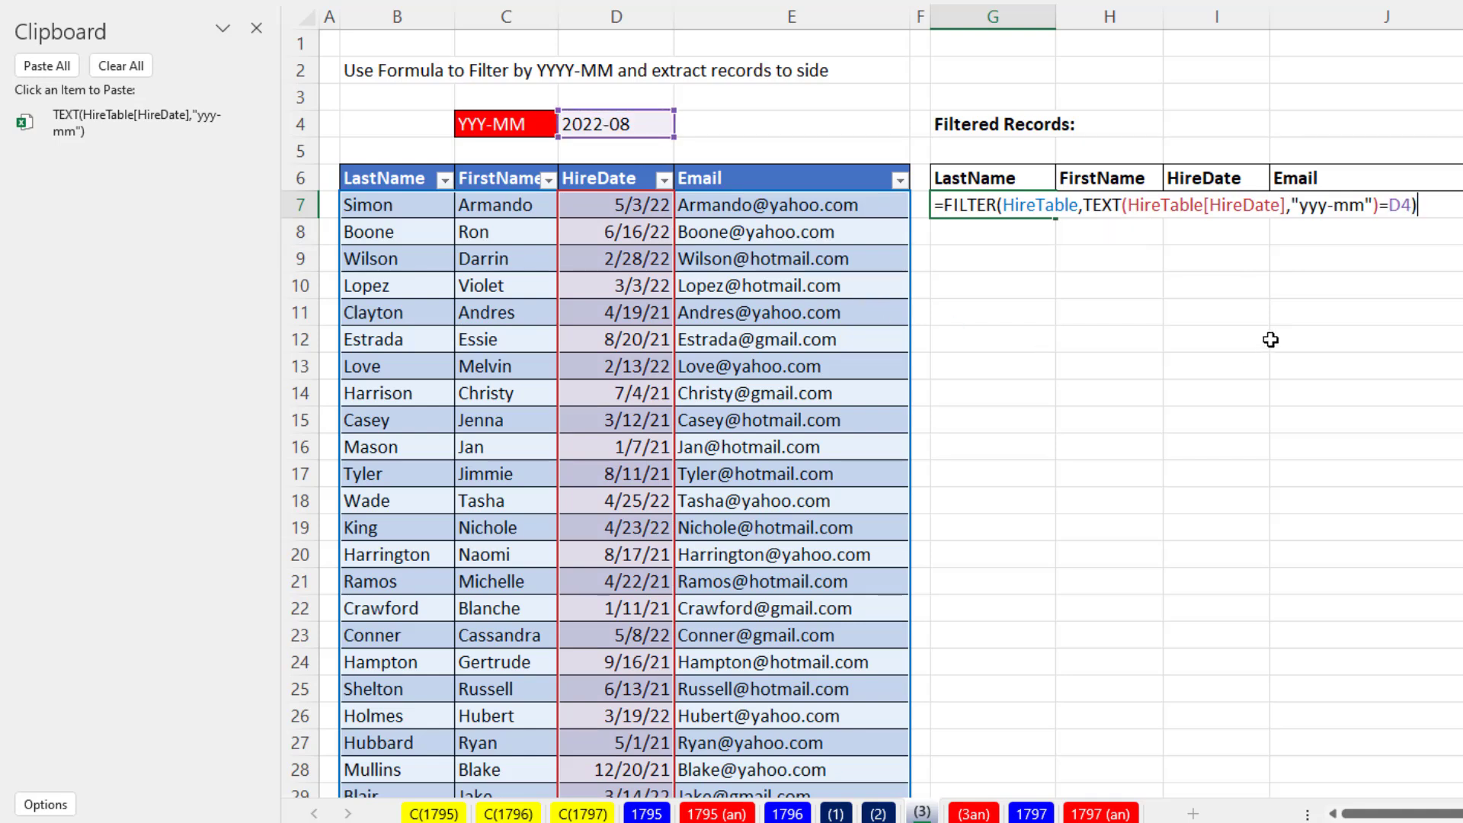
key(Return)
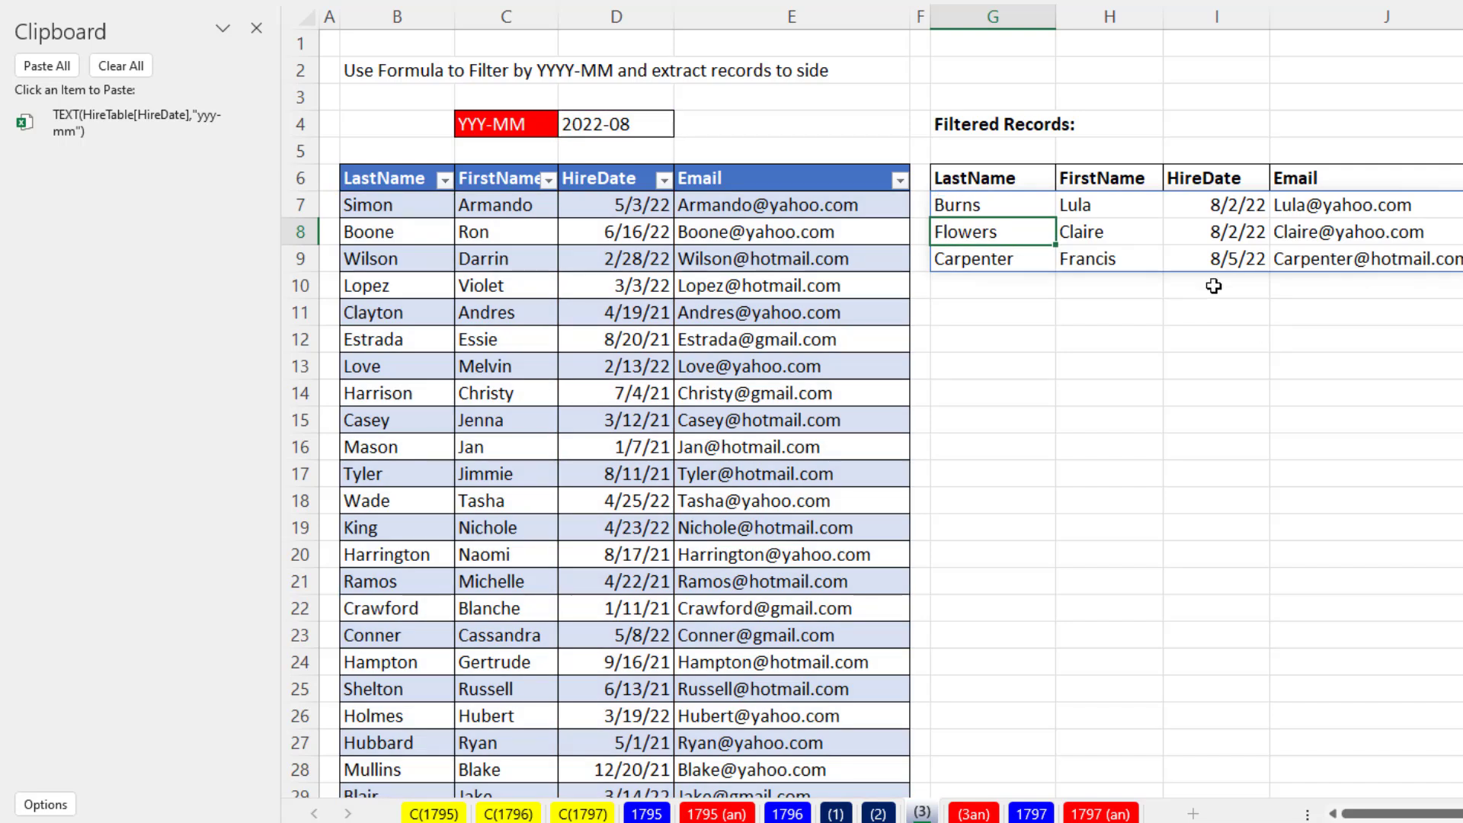
Step: Pick 2021-09 in D4's dropdown to list the 18 September 2021 hires
click(664, 130)
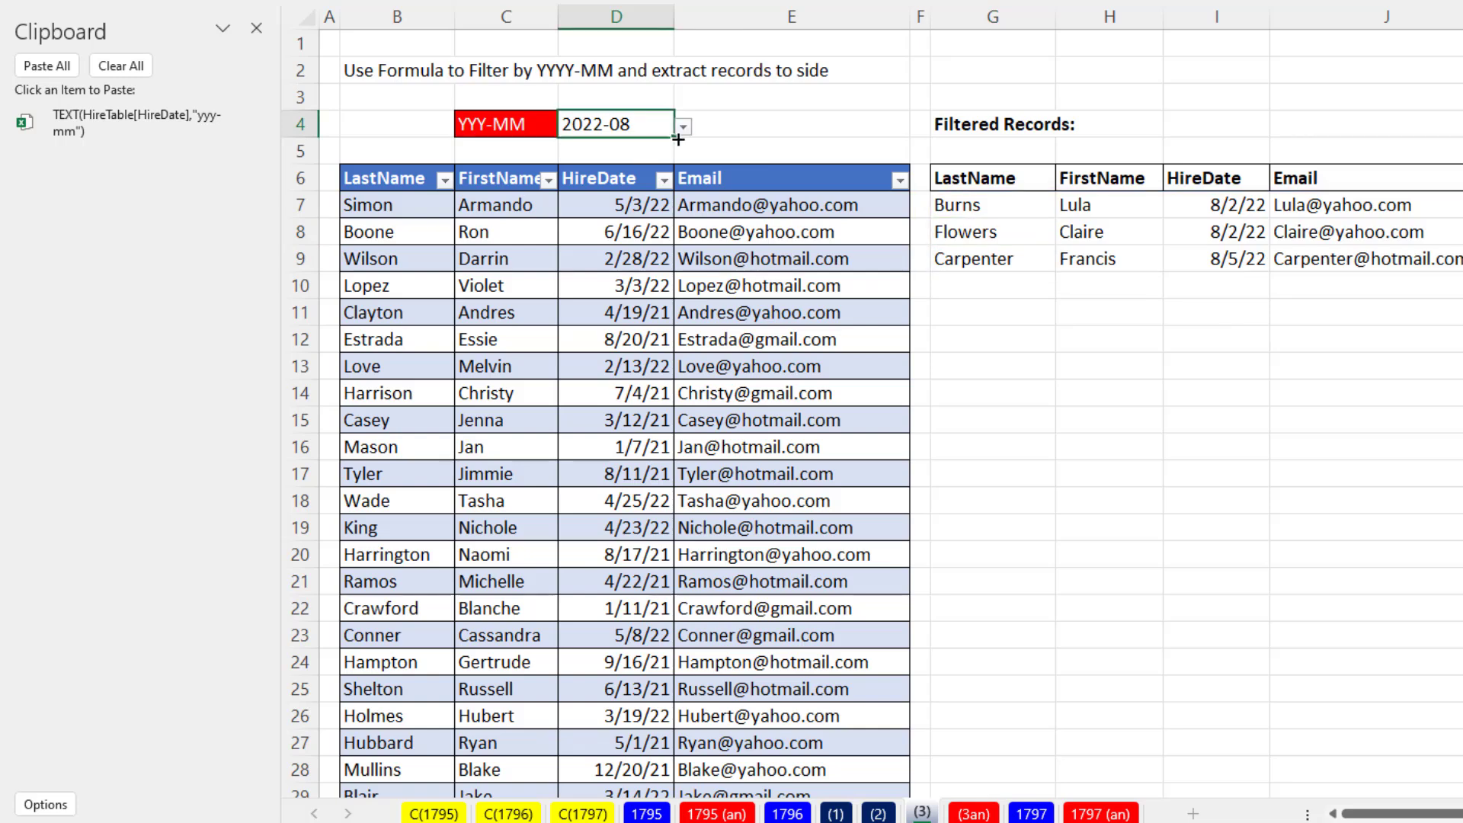
click(682, 129)
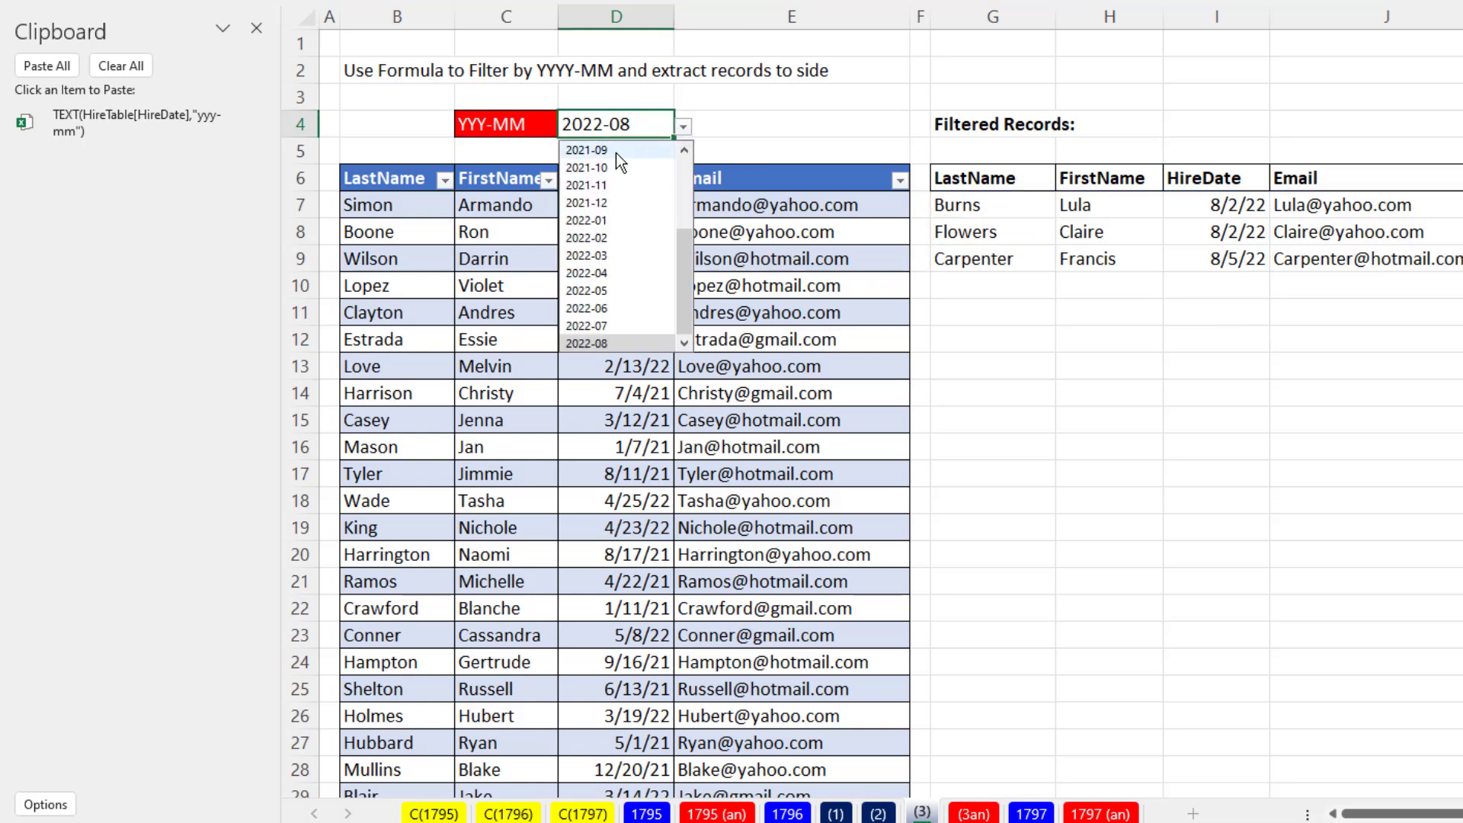
click(616, 151)
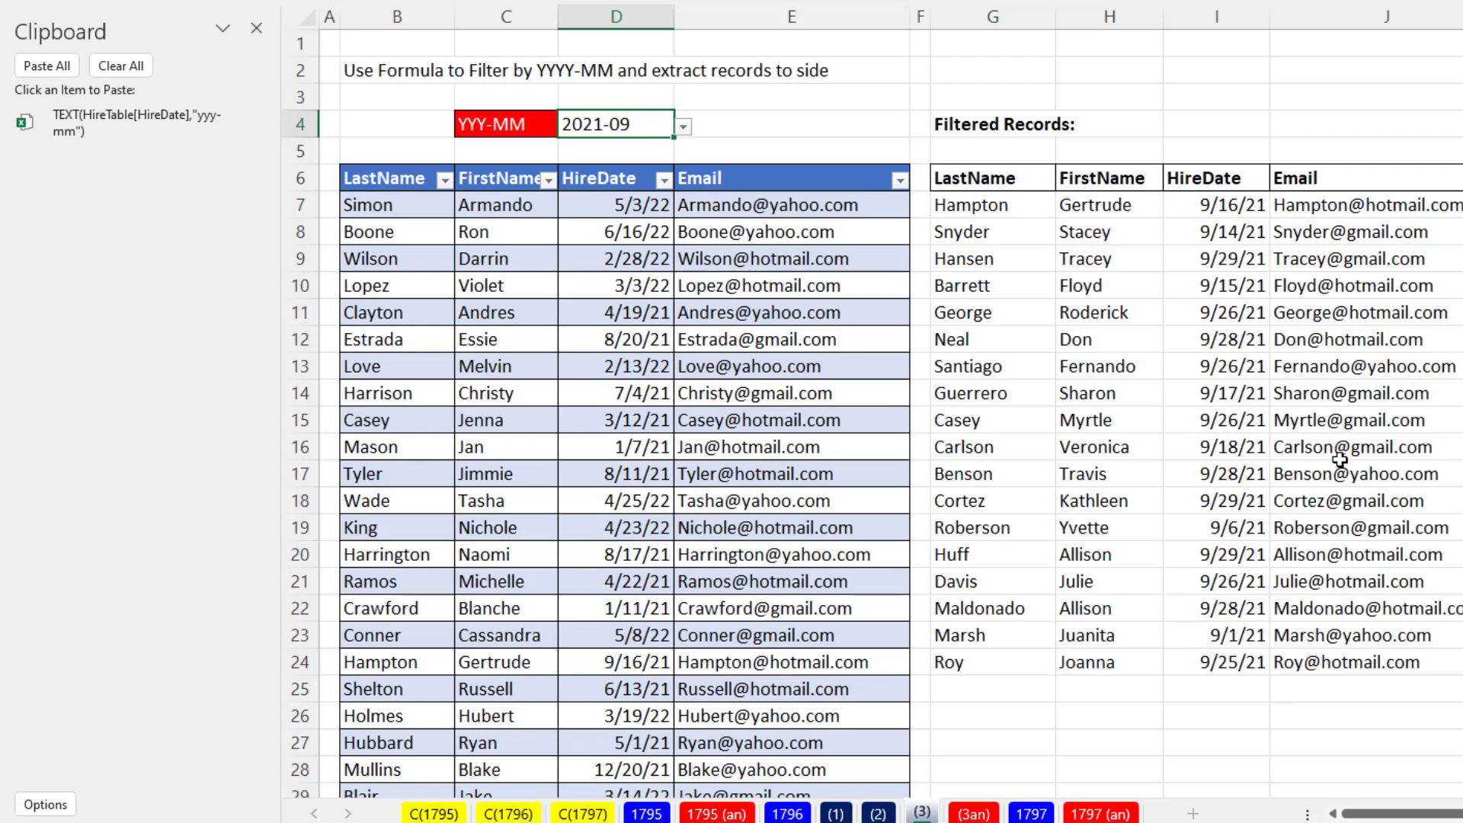
Step: Copy the whole New Records block starting at G258
click(880, 517)
key(ctrl+Down)
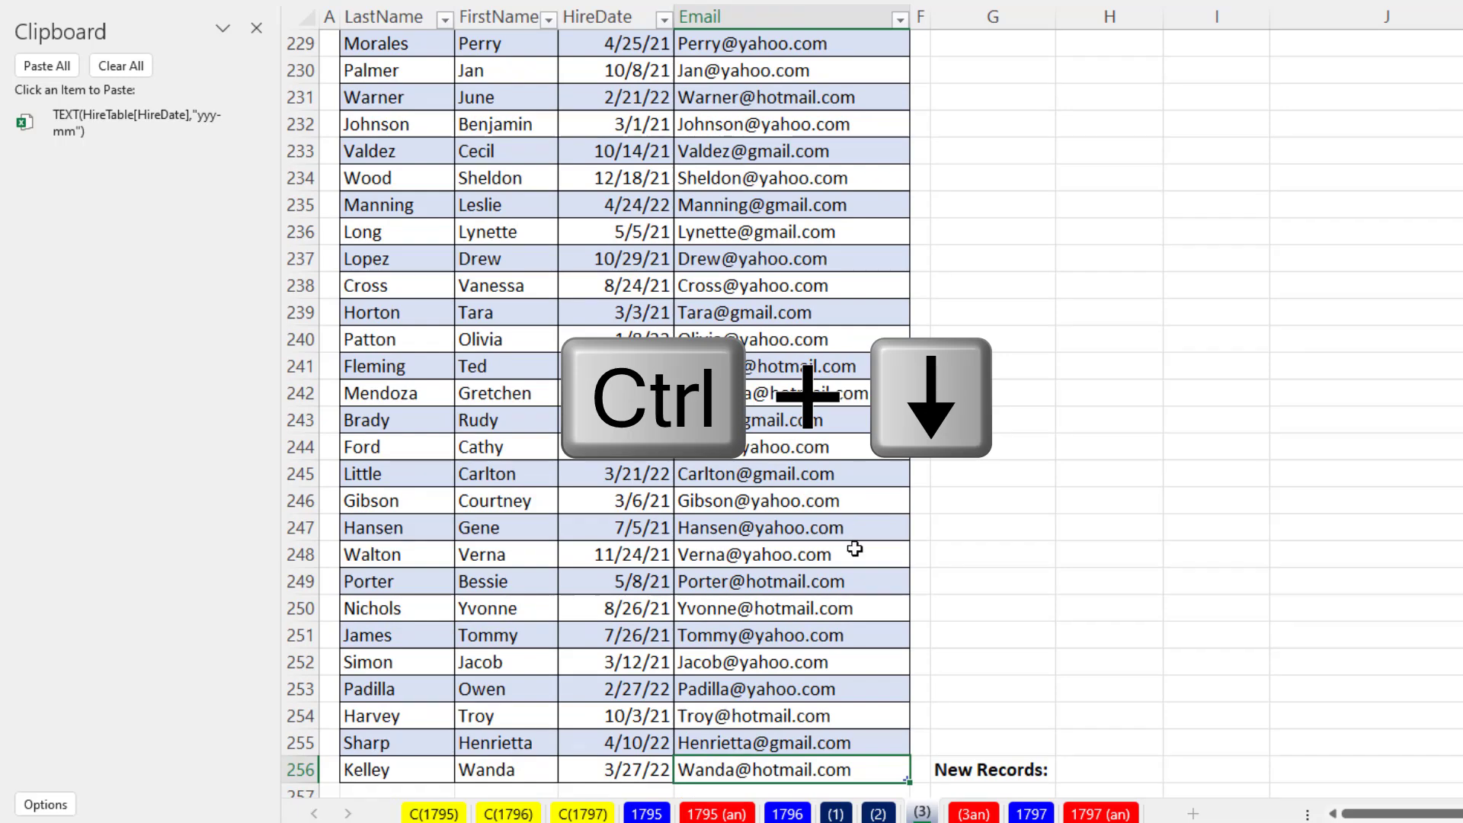
scroll(914, 534, down, 5)
click(943, 410)
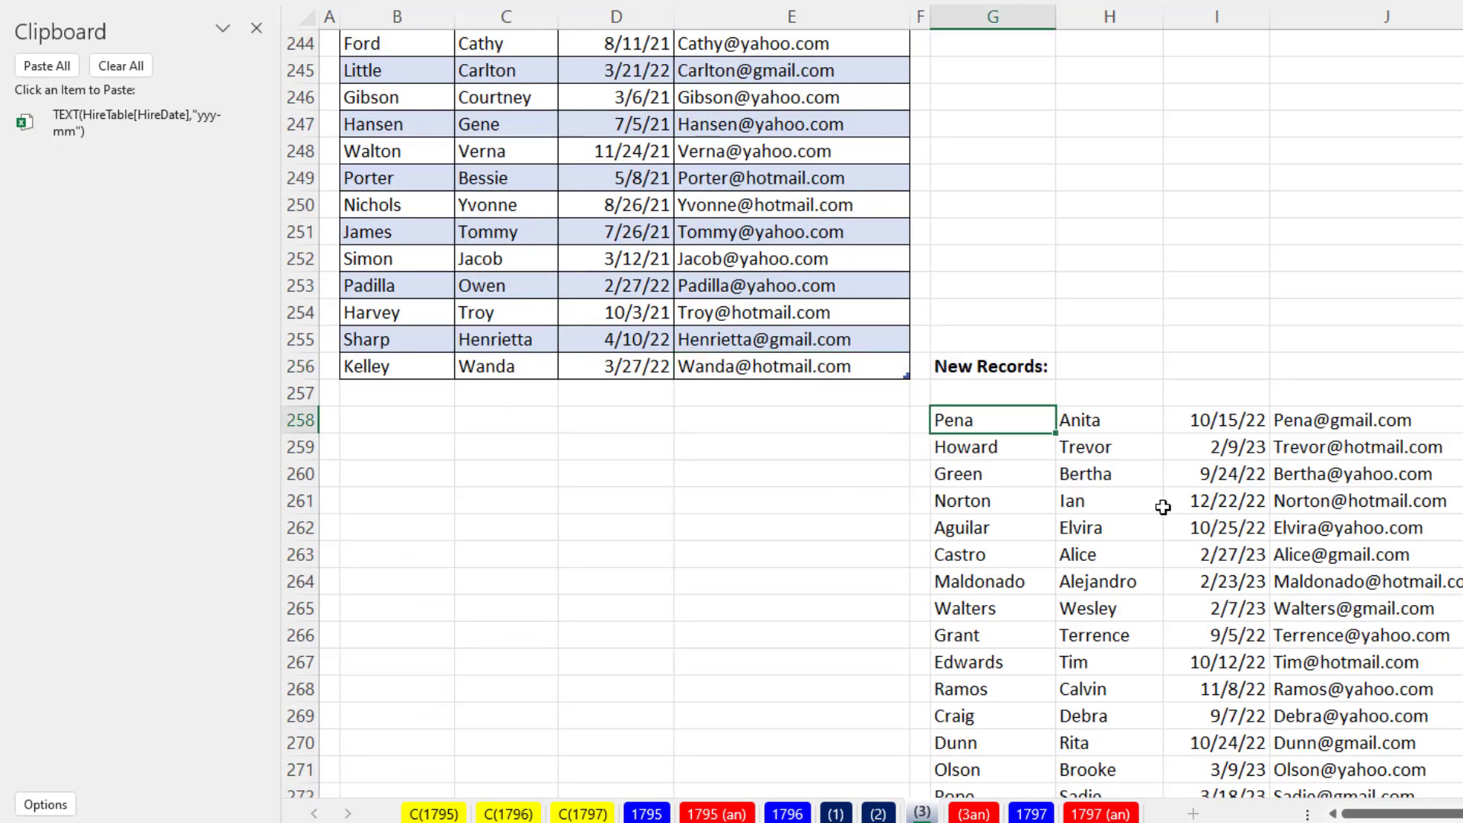
key(ctrl+shift+8)
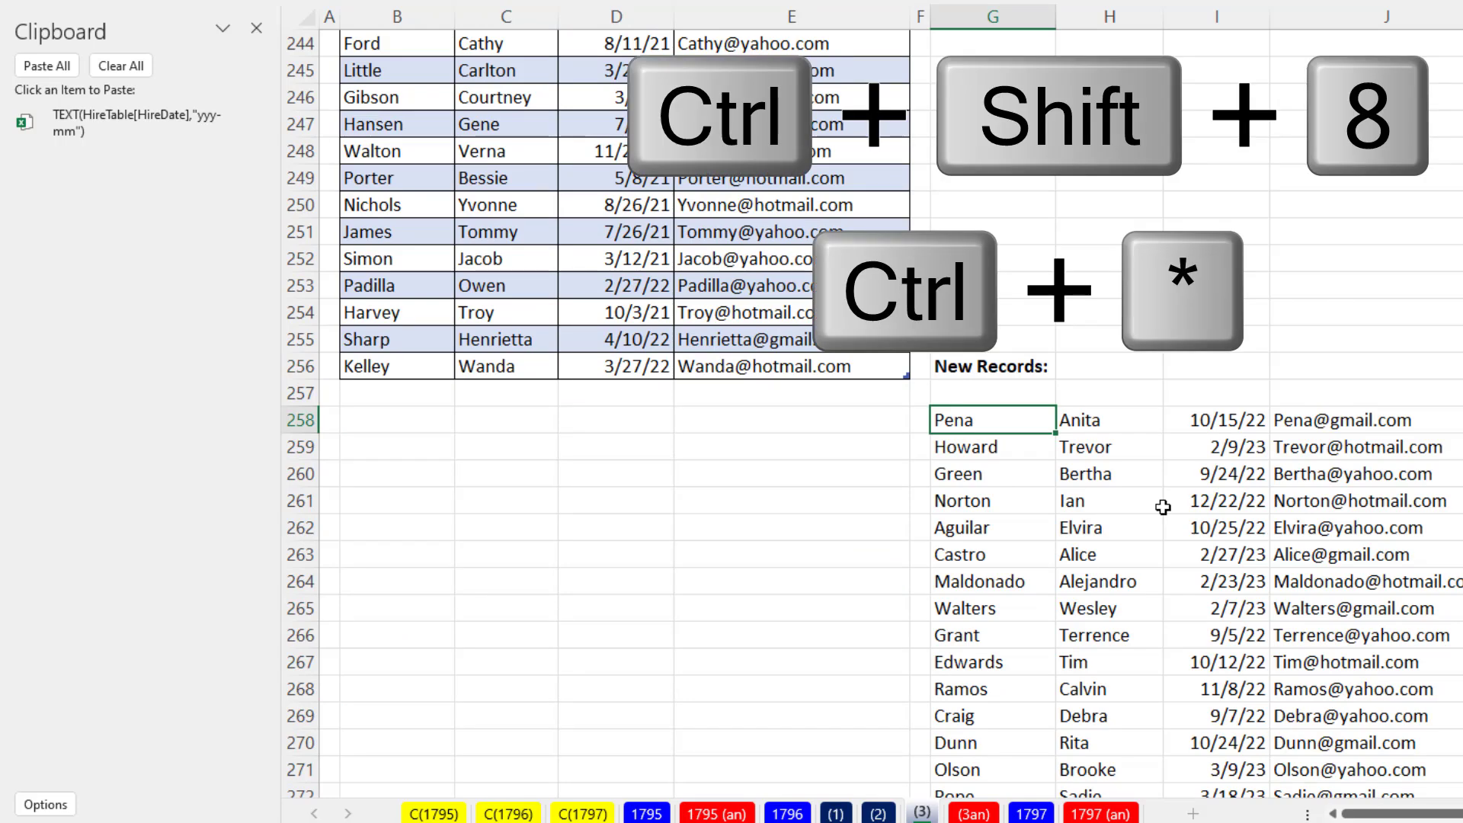
key(ctrl+shift+8)
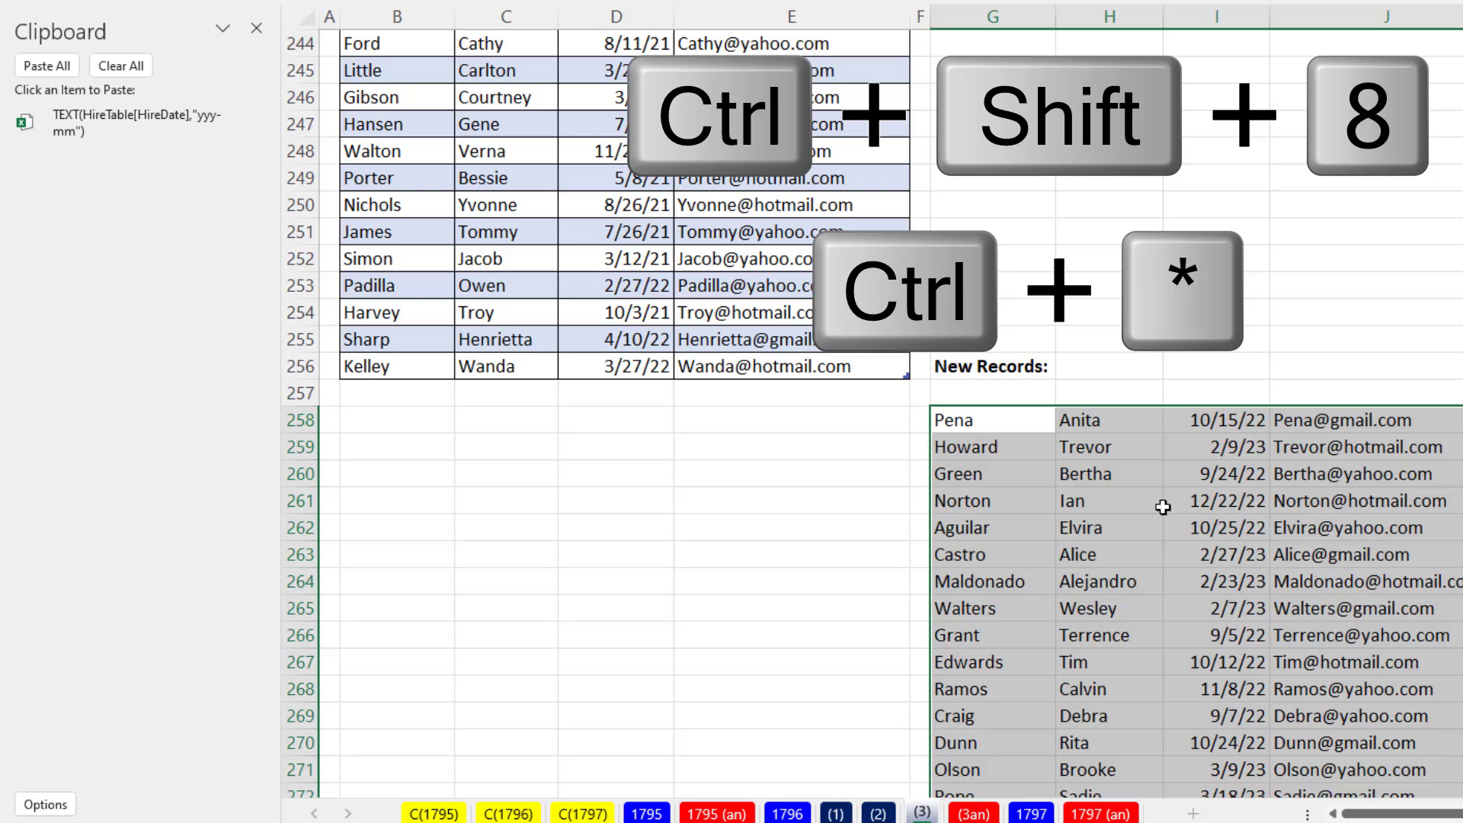
key(ctrl+c)
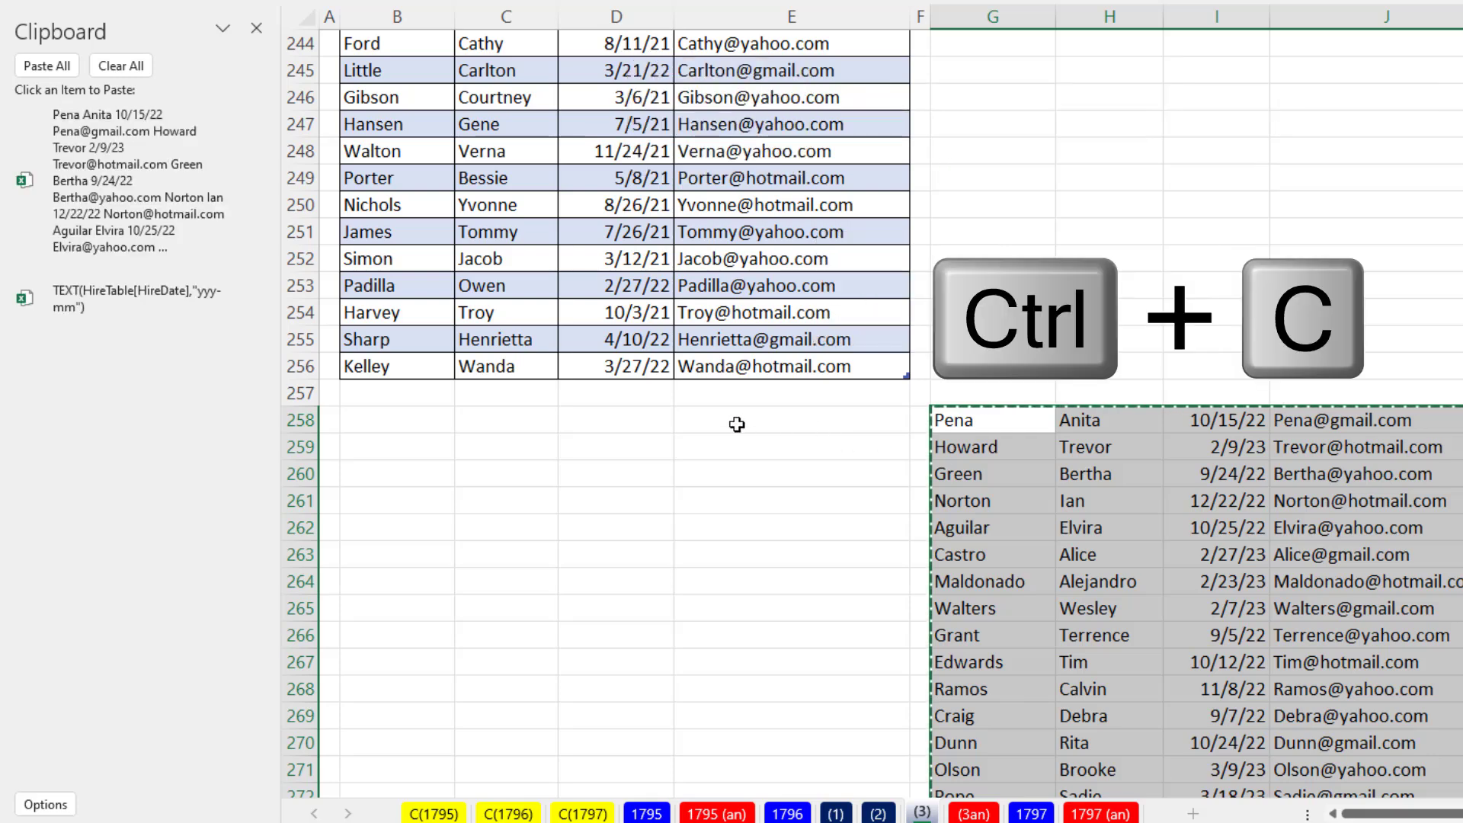
Step: Paste the 100 new records at B257, extending the table through row 356
click(392, 395)
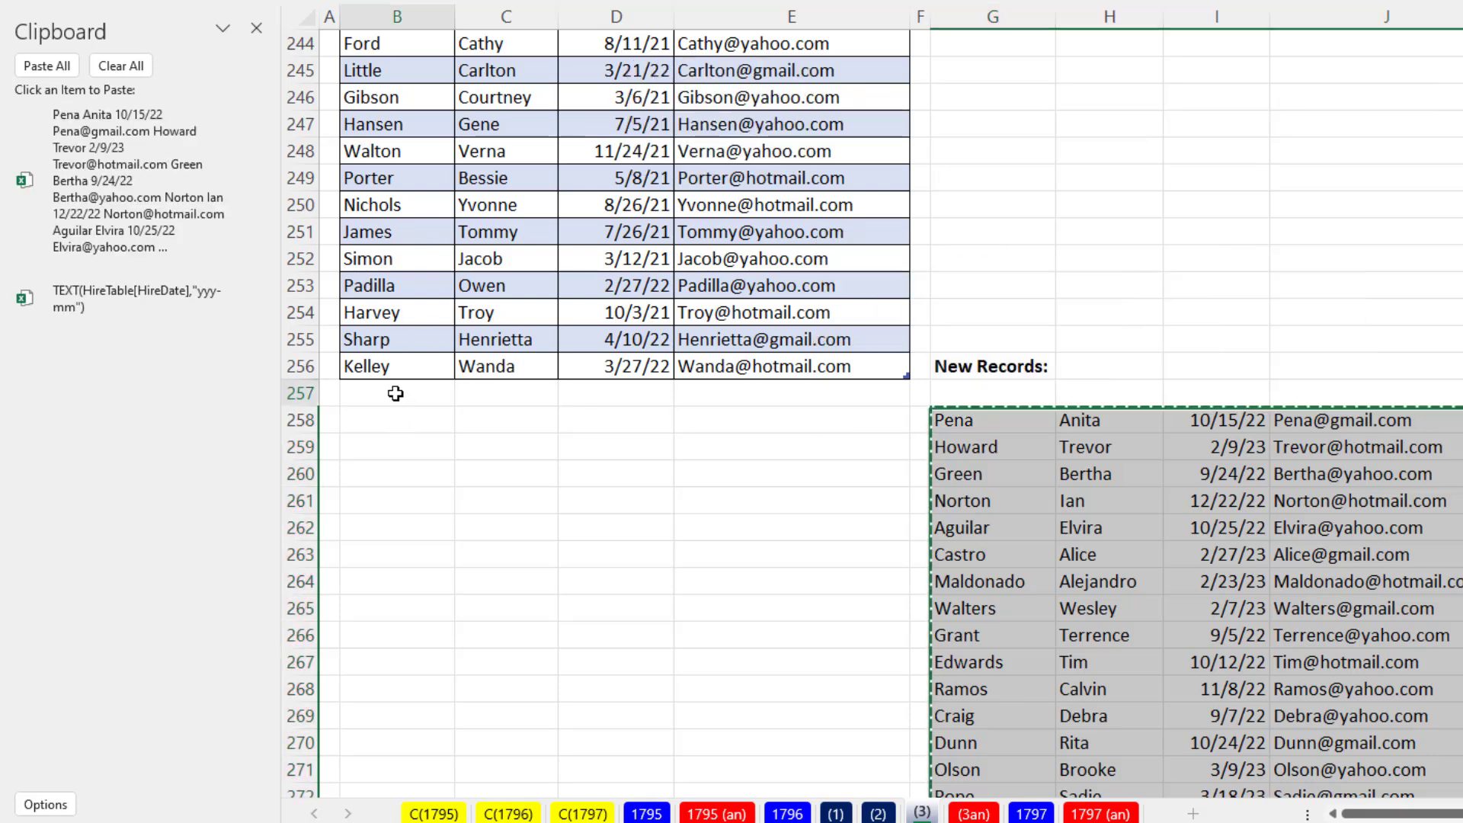
key(ctrl+v)
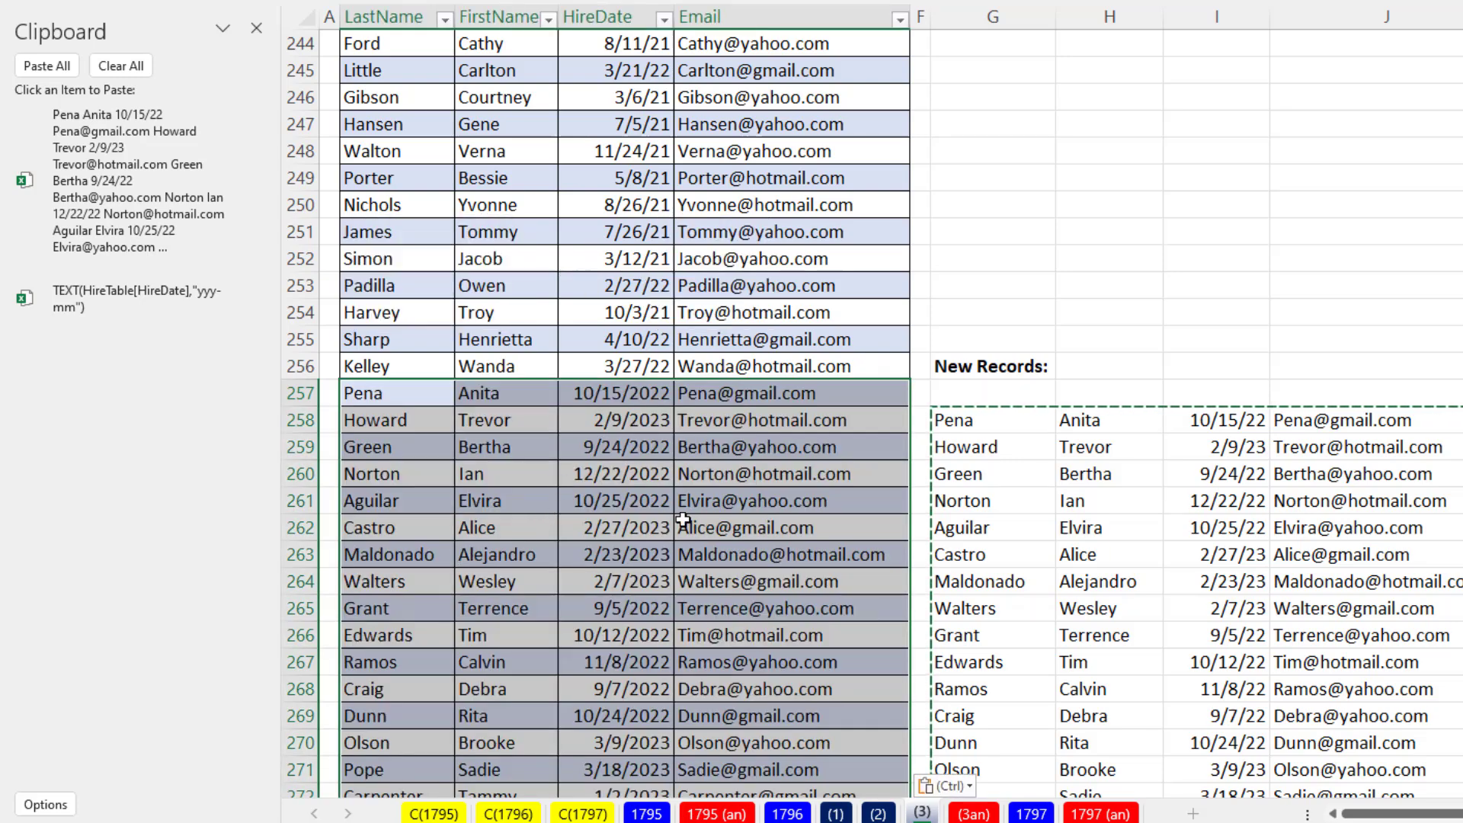
scroll(680, 596, down, 8)
click(731, 581)
key(ctrl+Down)
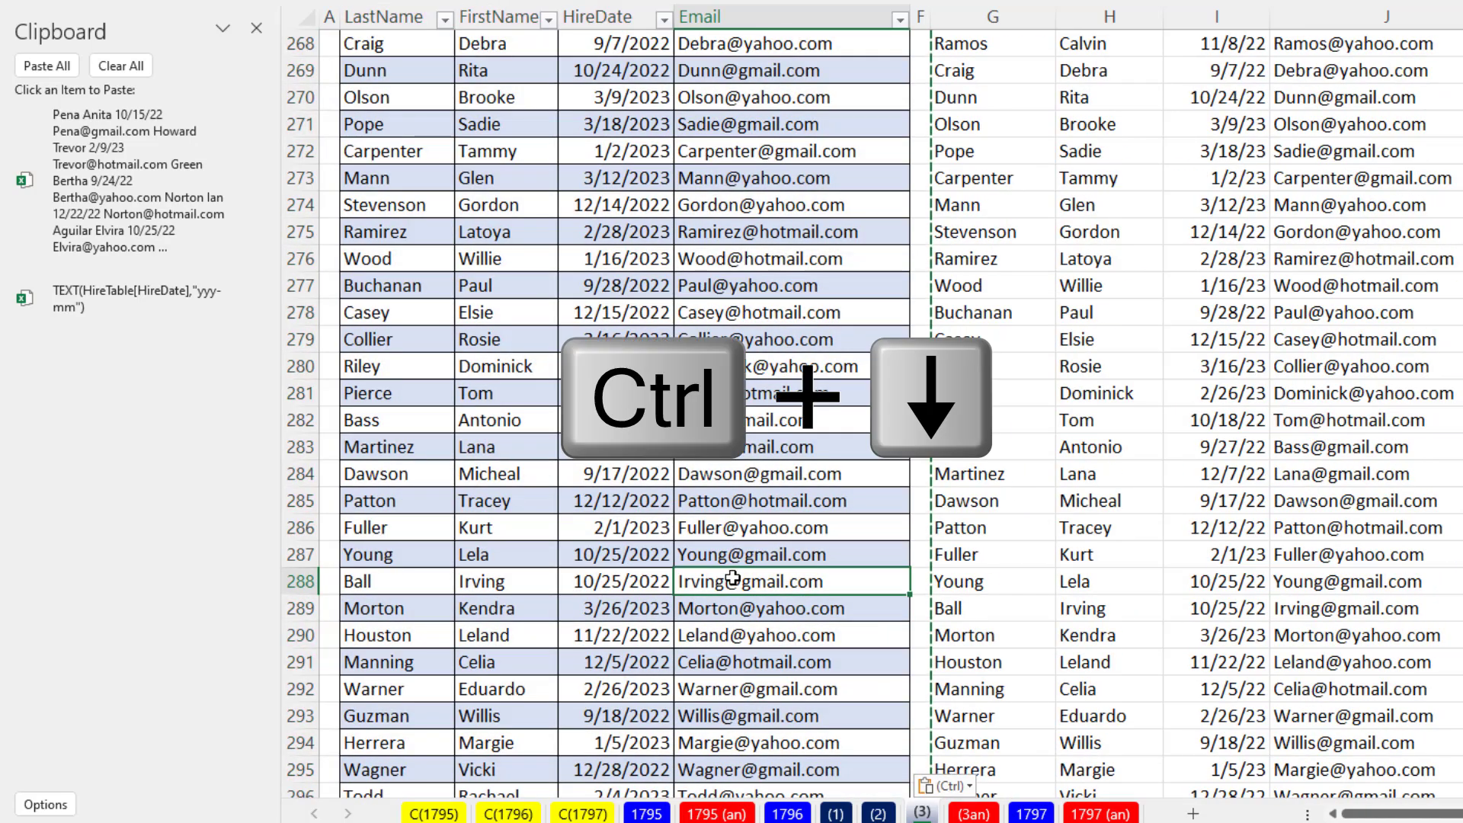
scroll(747, 602, down, 2)
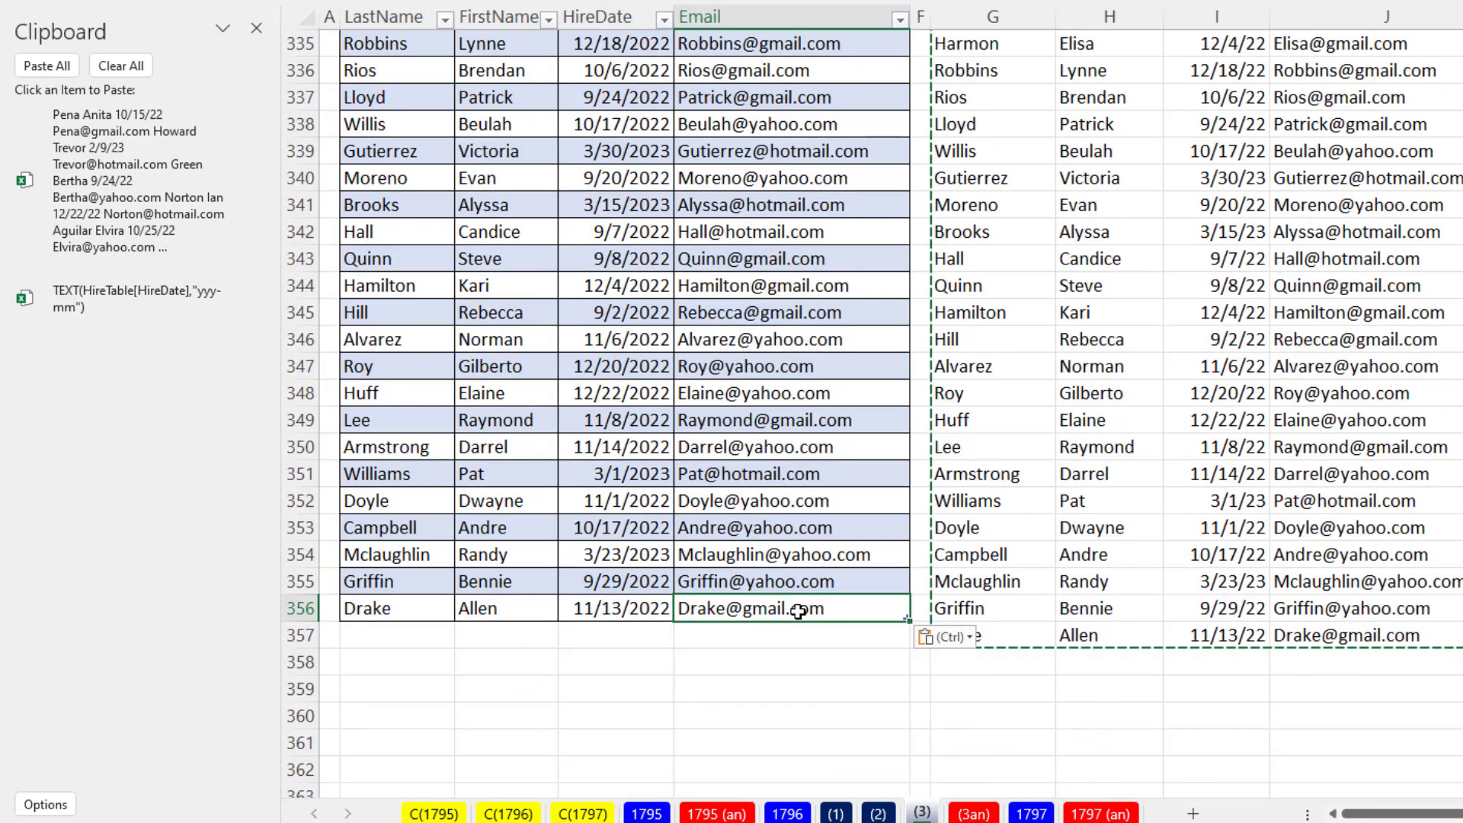
key(ctrl+Home)
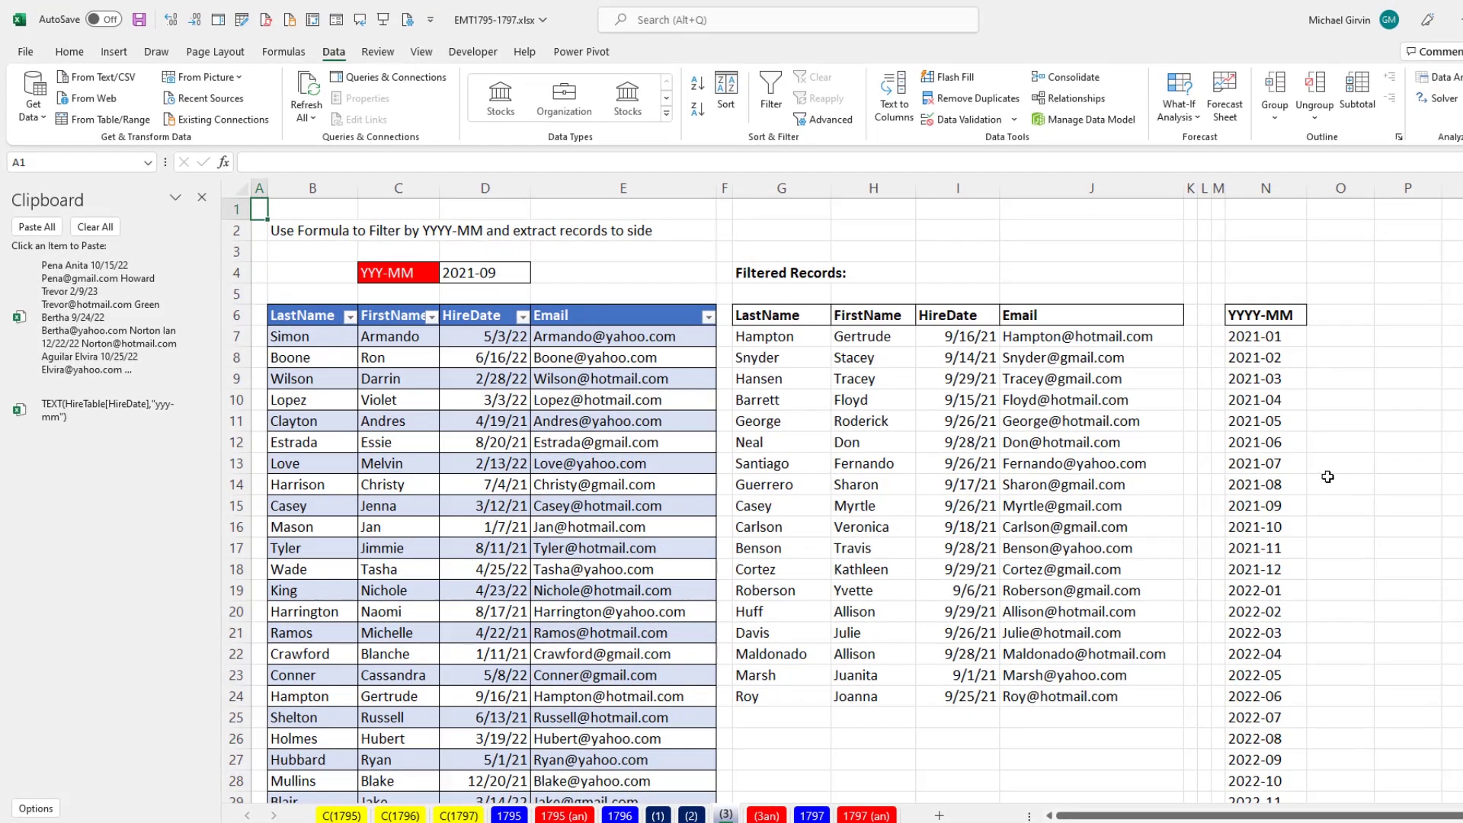
Step: Pick 2023-03 from D4's month dropdown so the 16 March 2023 hires are listed
scroll(1328, 503, down, 2)
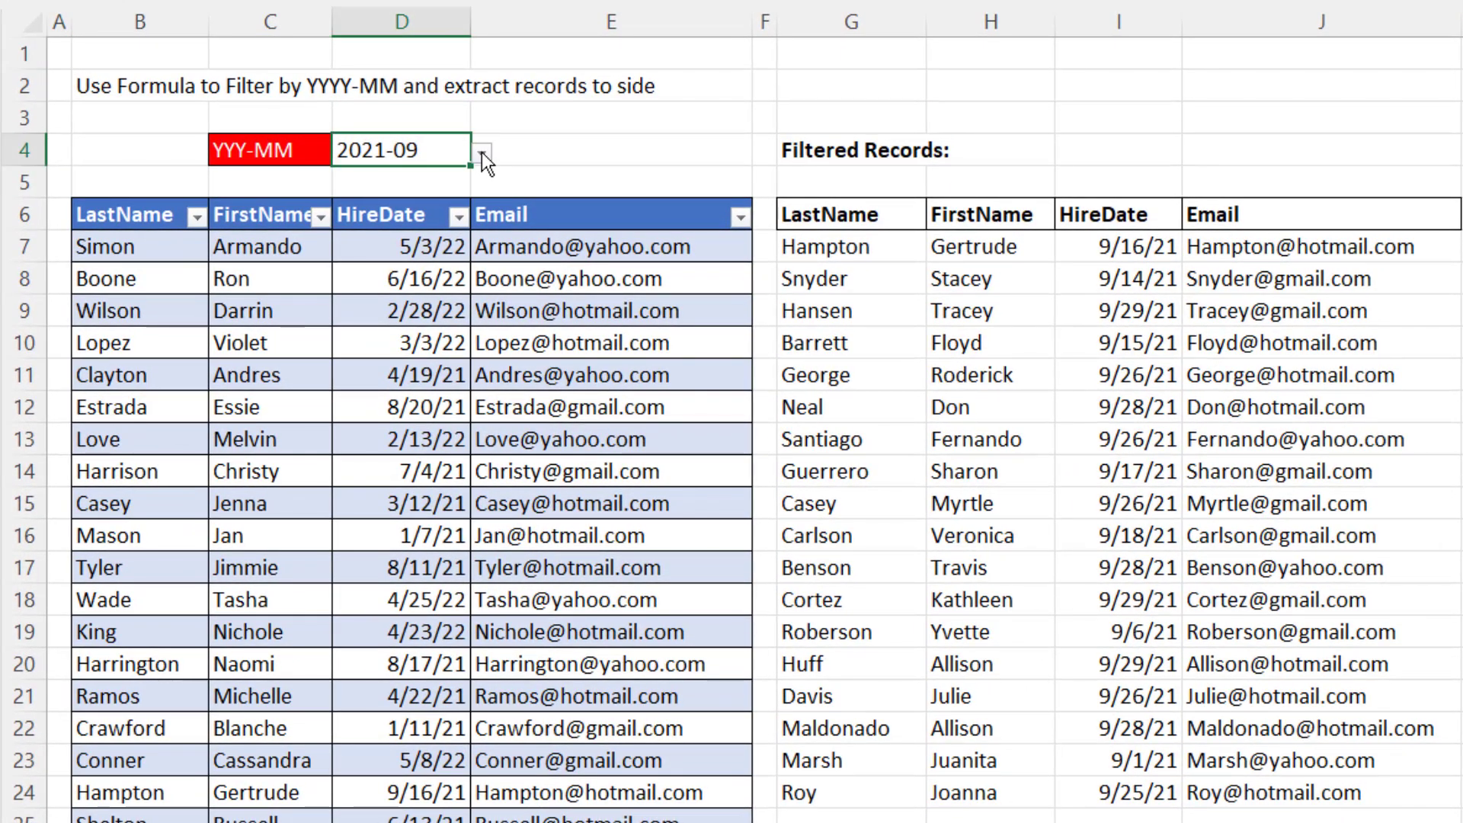
click(482, 153)
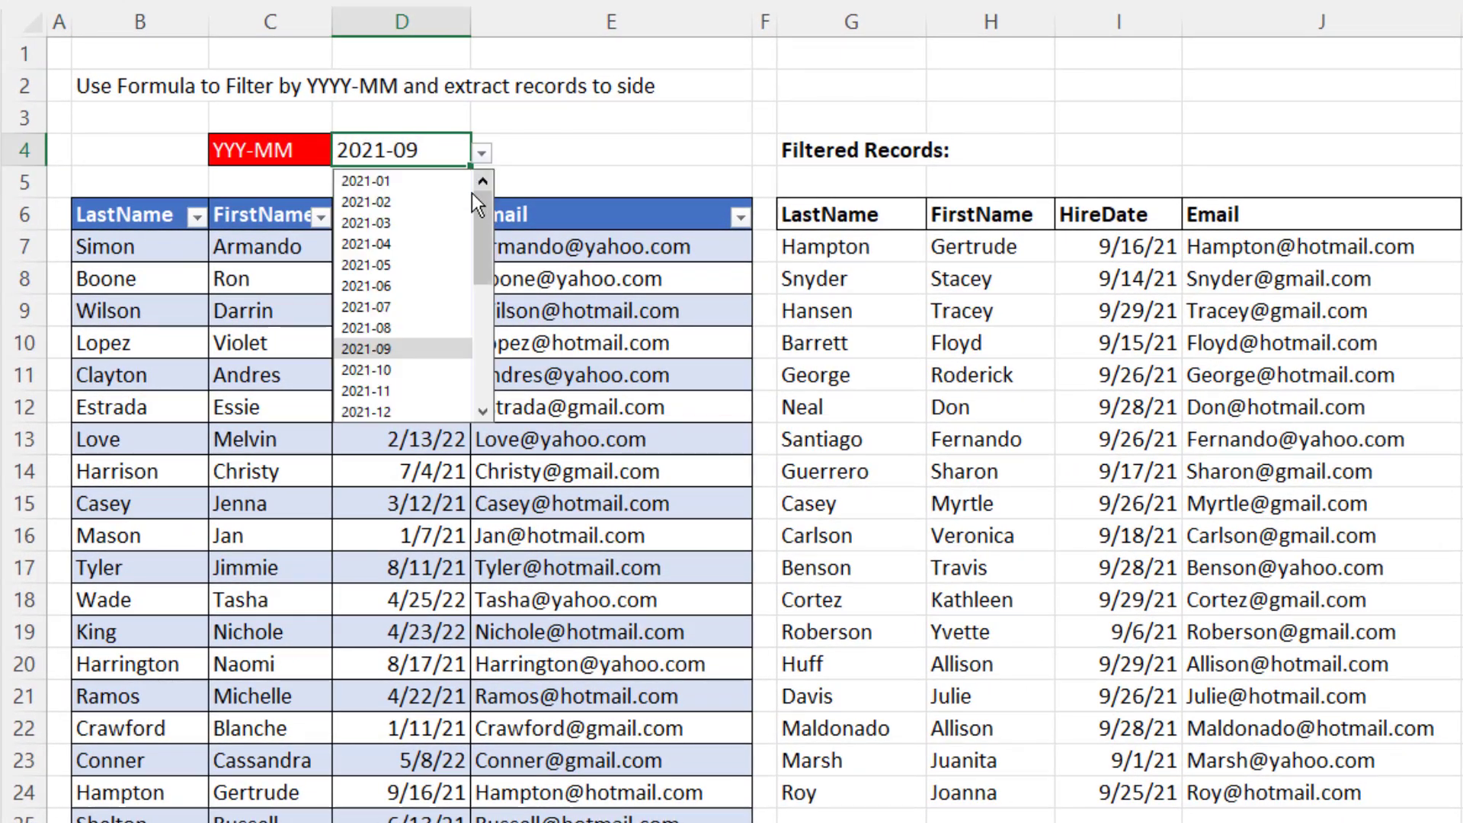
drag(479, 217, 484, 384)
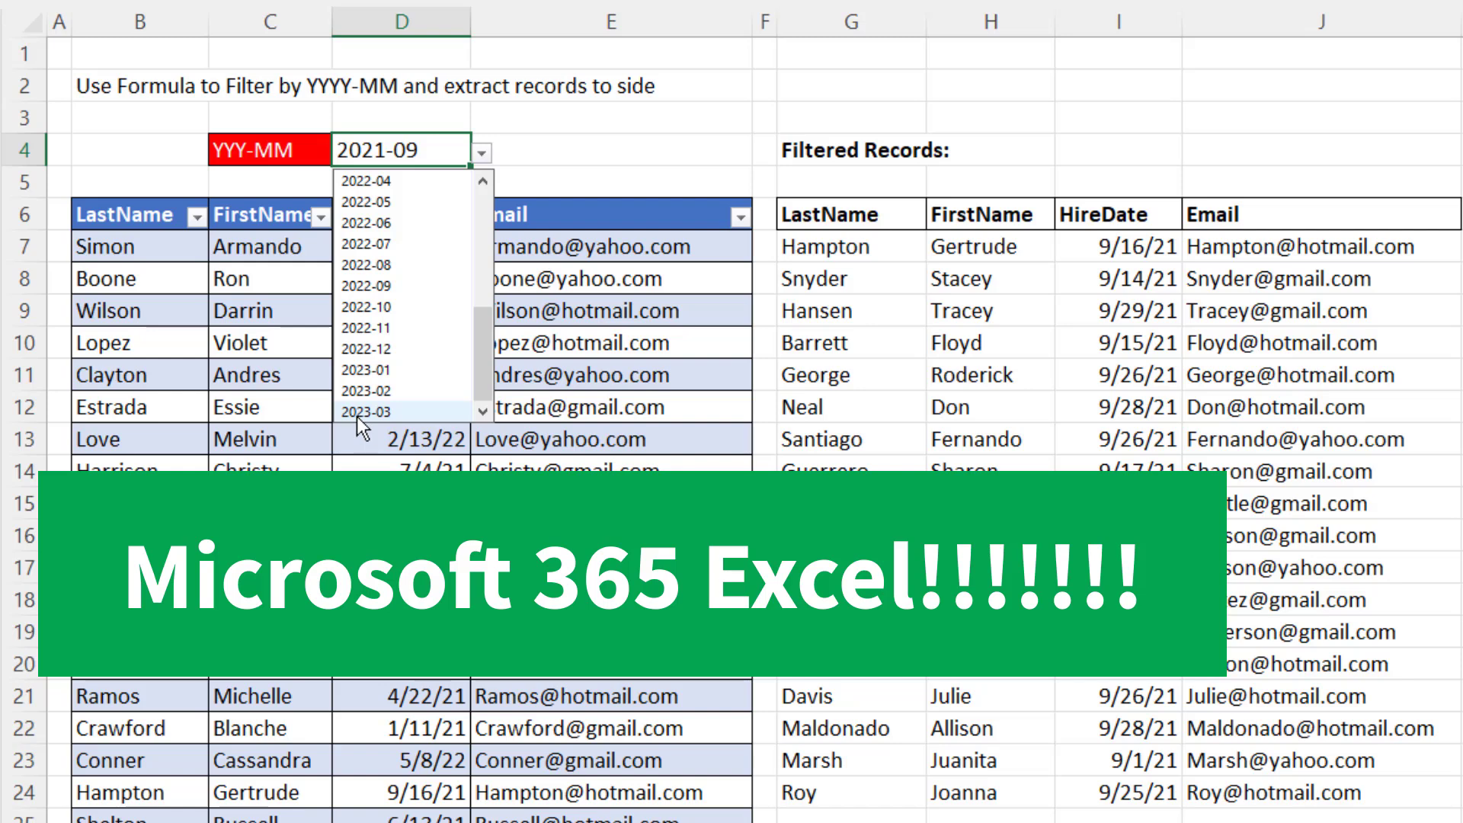
click(357, 415)
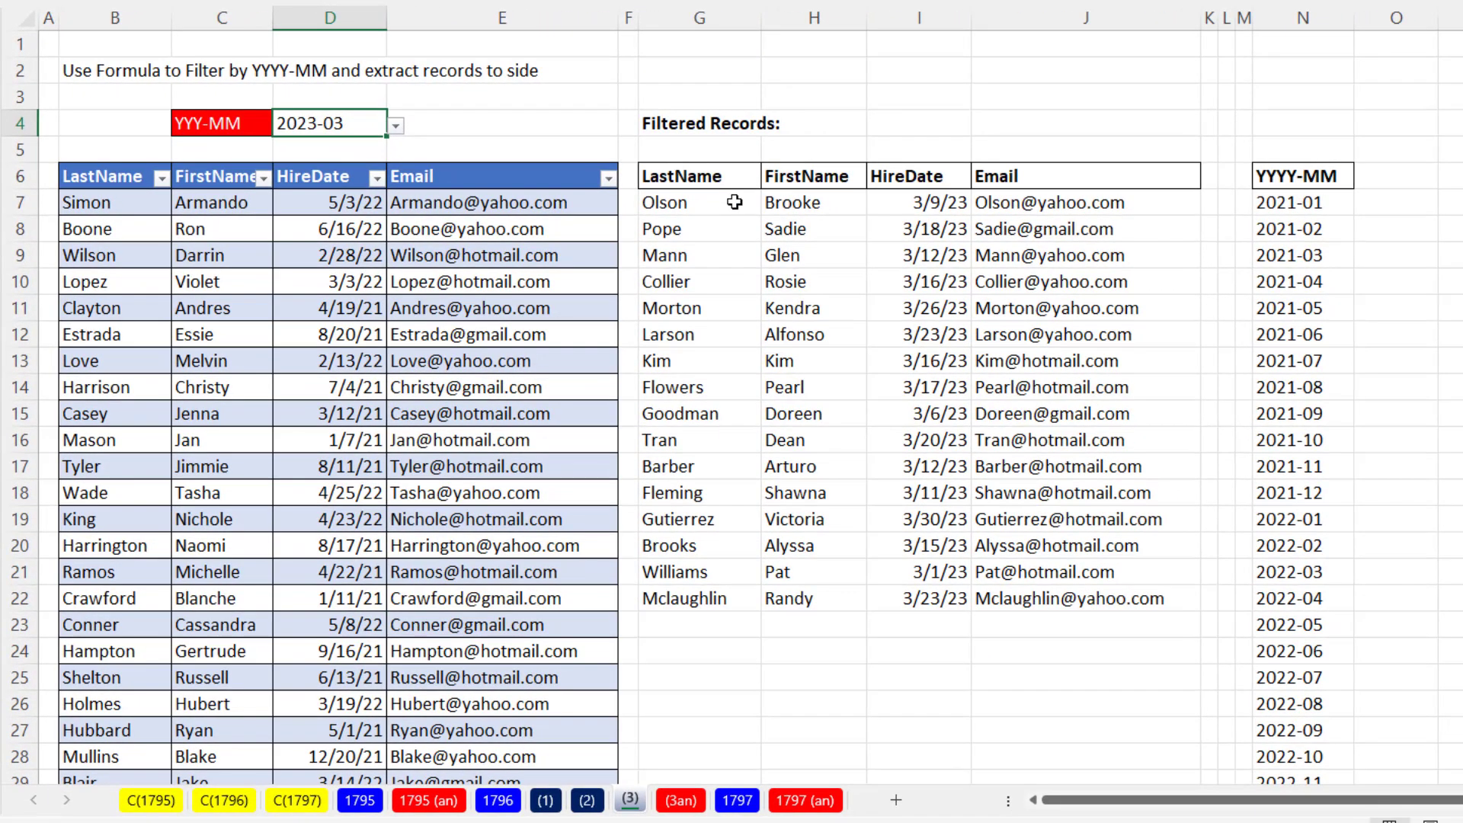
Step: Review the FILTER formula in G7 and the SORT(UNIQUE(TEXT())) formula in N7, then return to sheet (2)
click(892, 247)
double_click(732, 203)
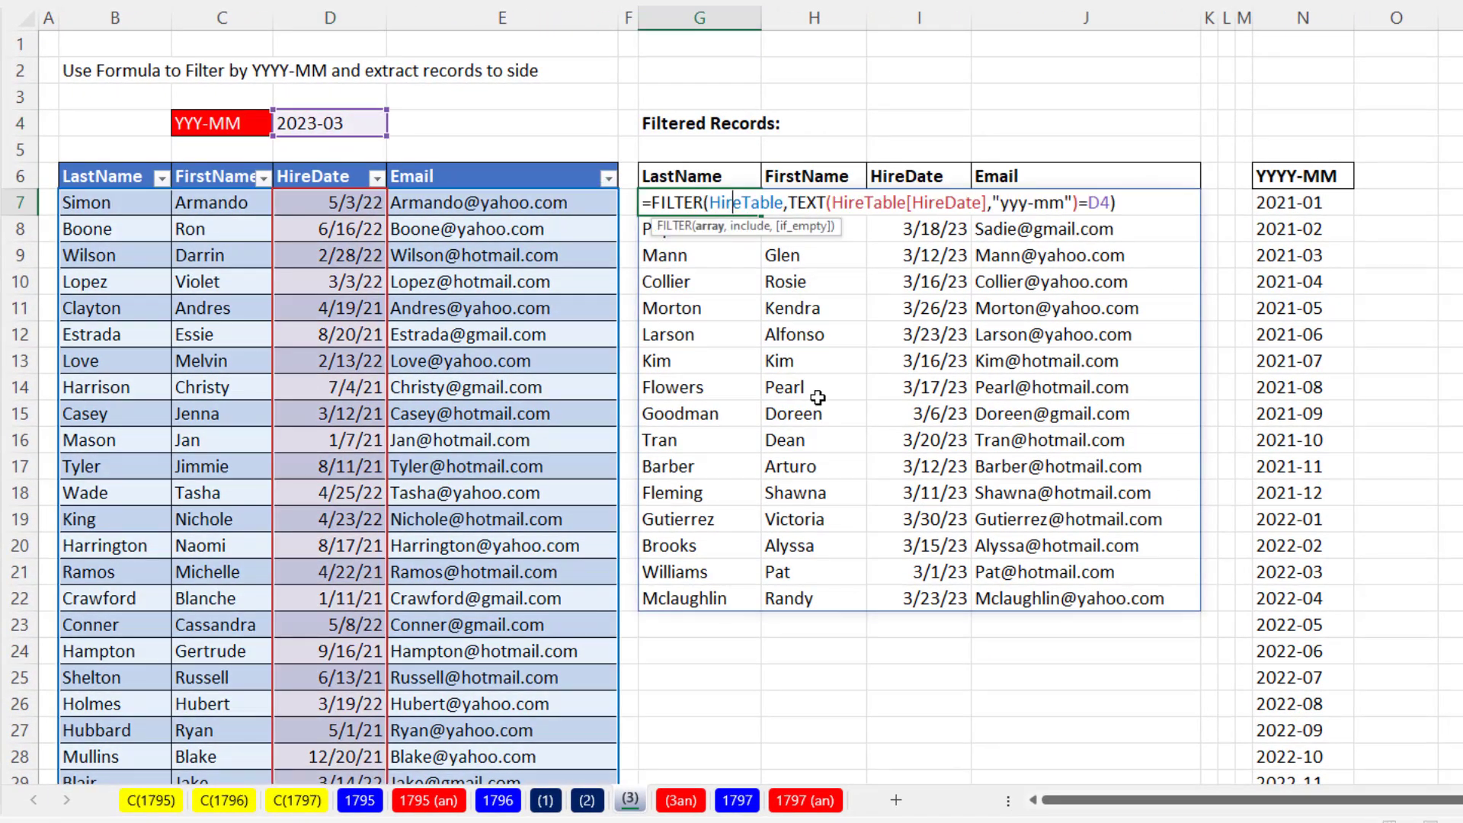
key(Escape)
double_click(1327, 202)
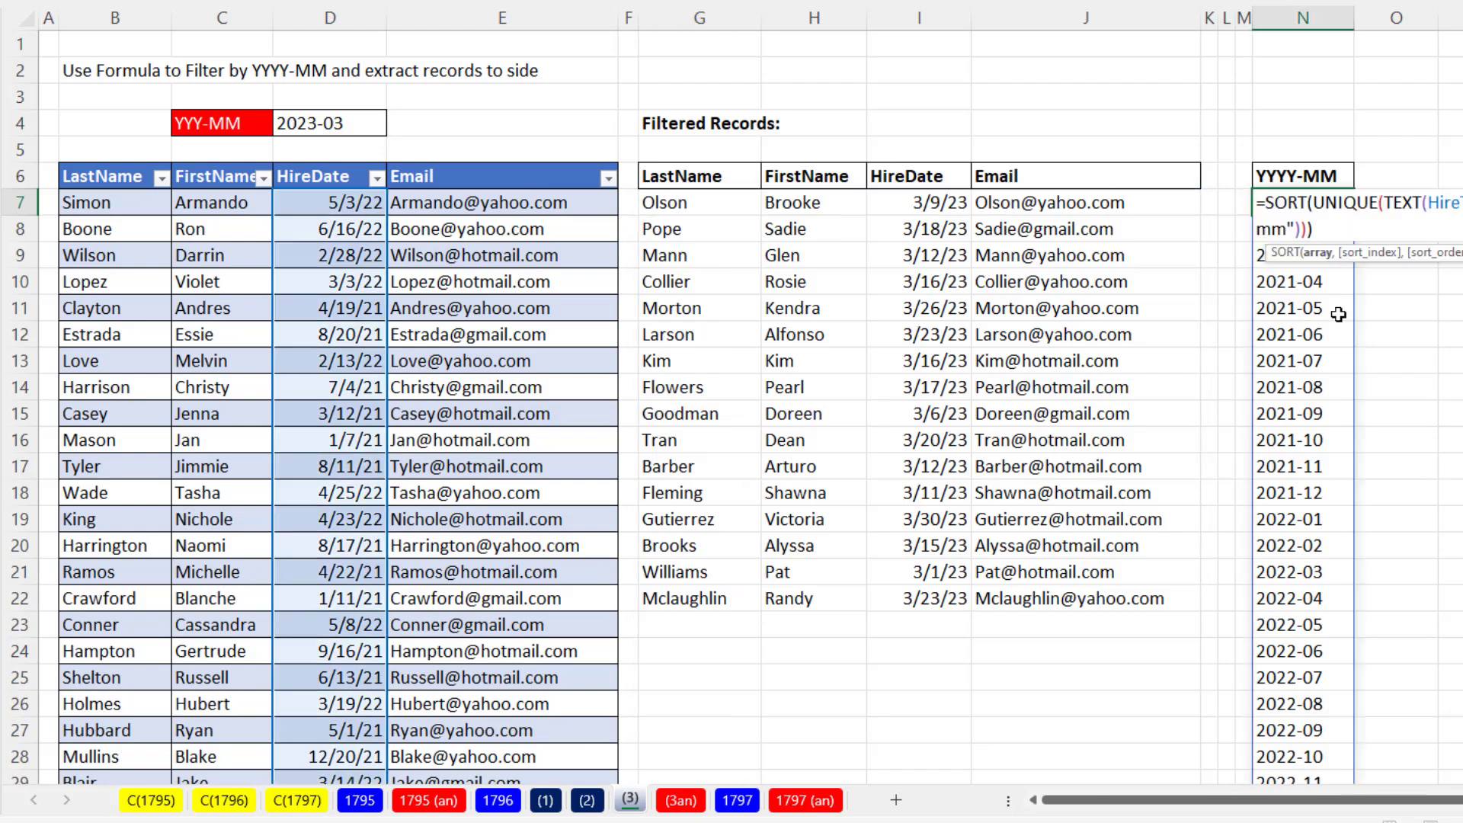
key(Escape)
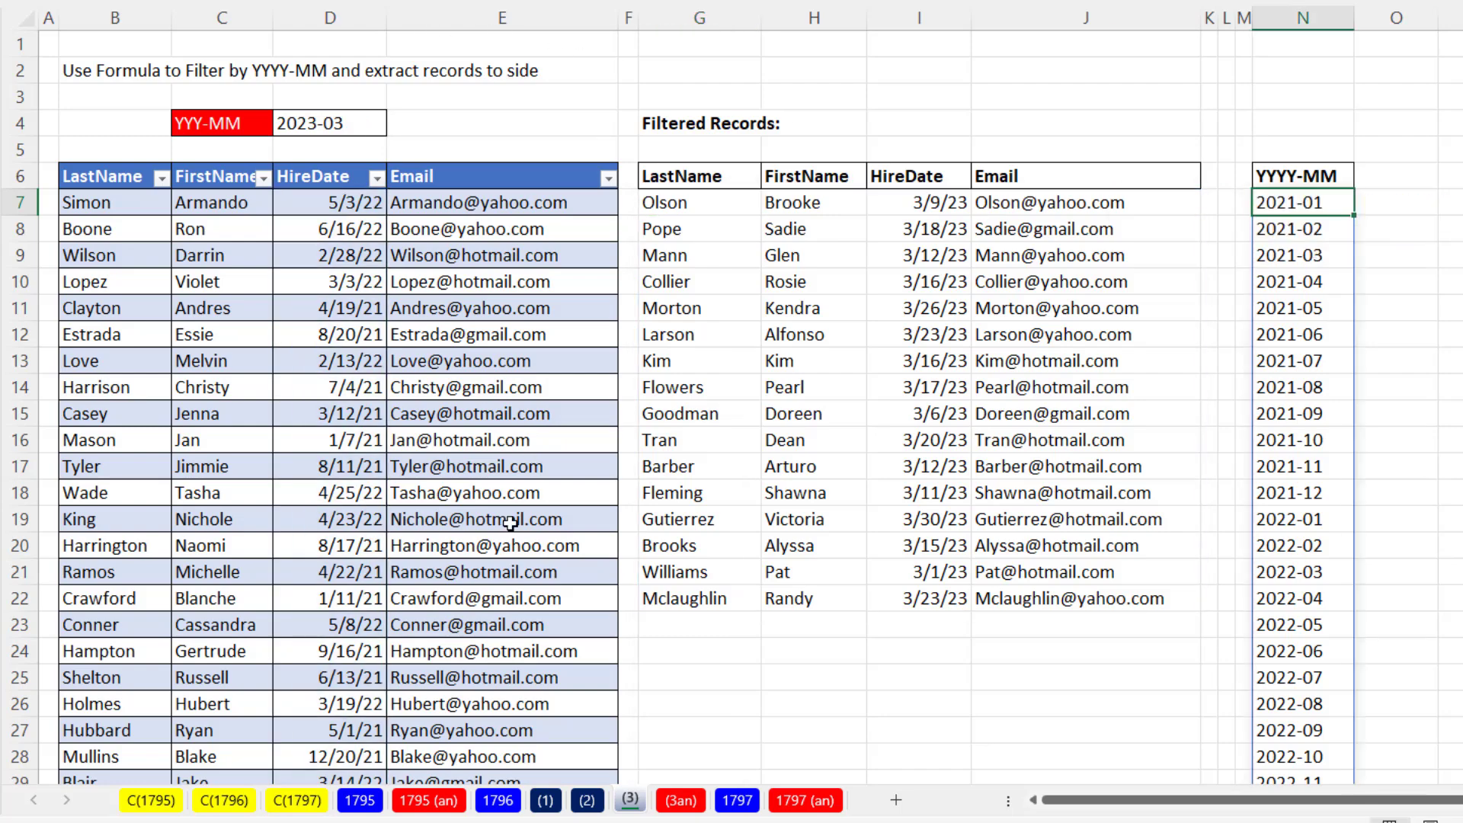
click(587, 800)
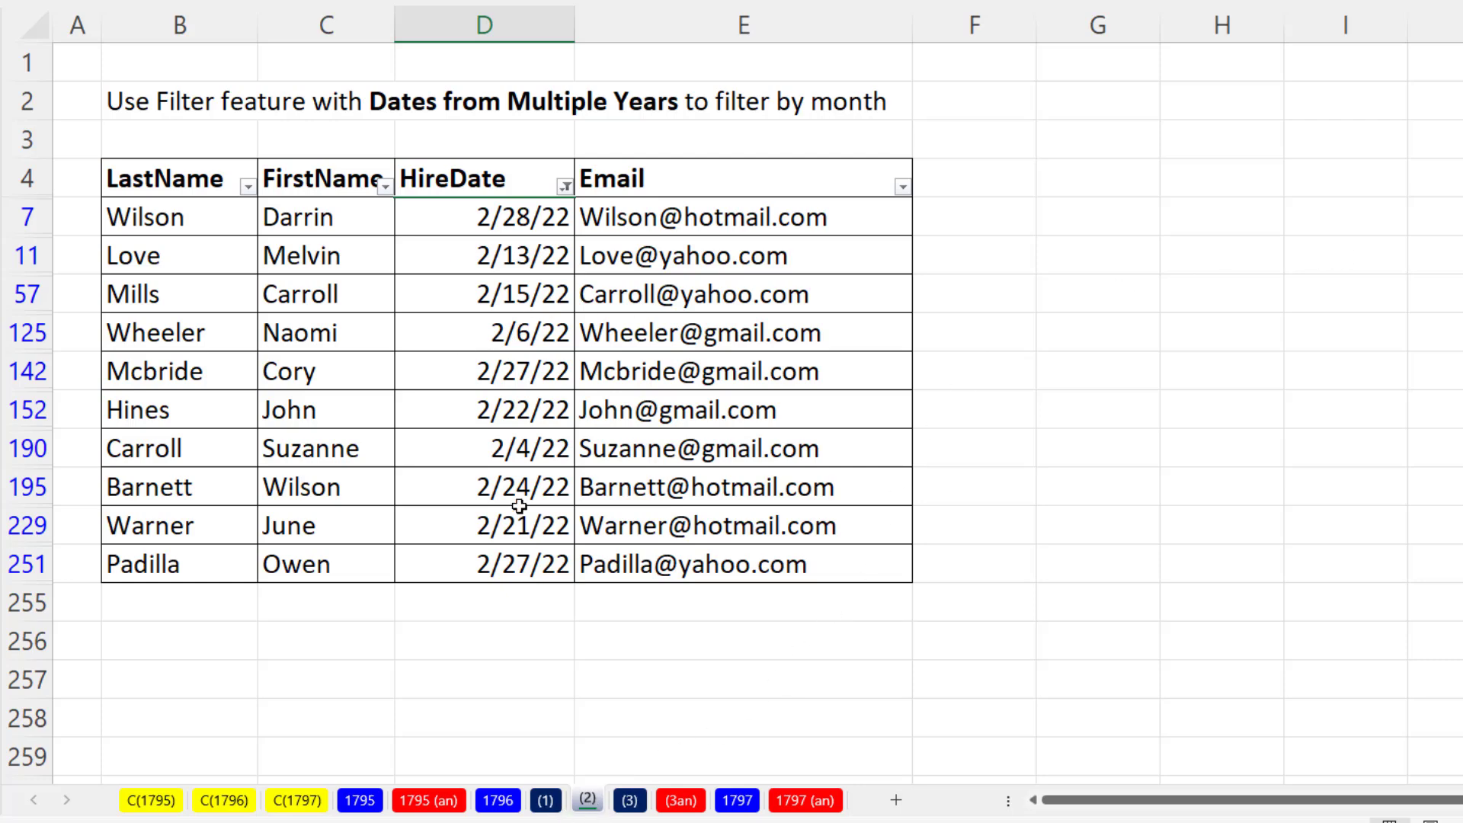
Step: Go back to worksheet (1) showing the unfiltered 2022 hire table
click(546, 801)
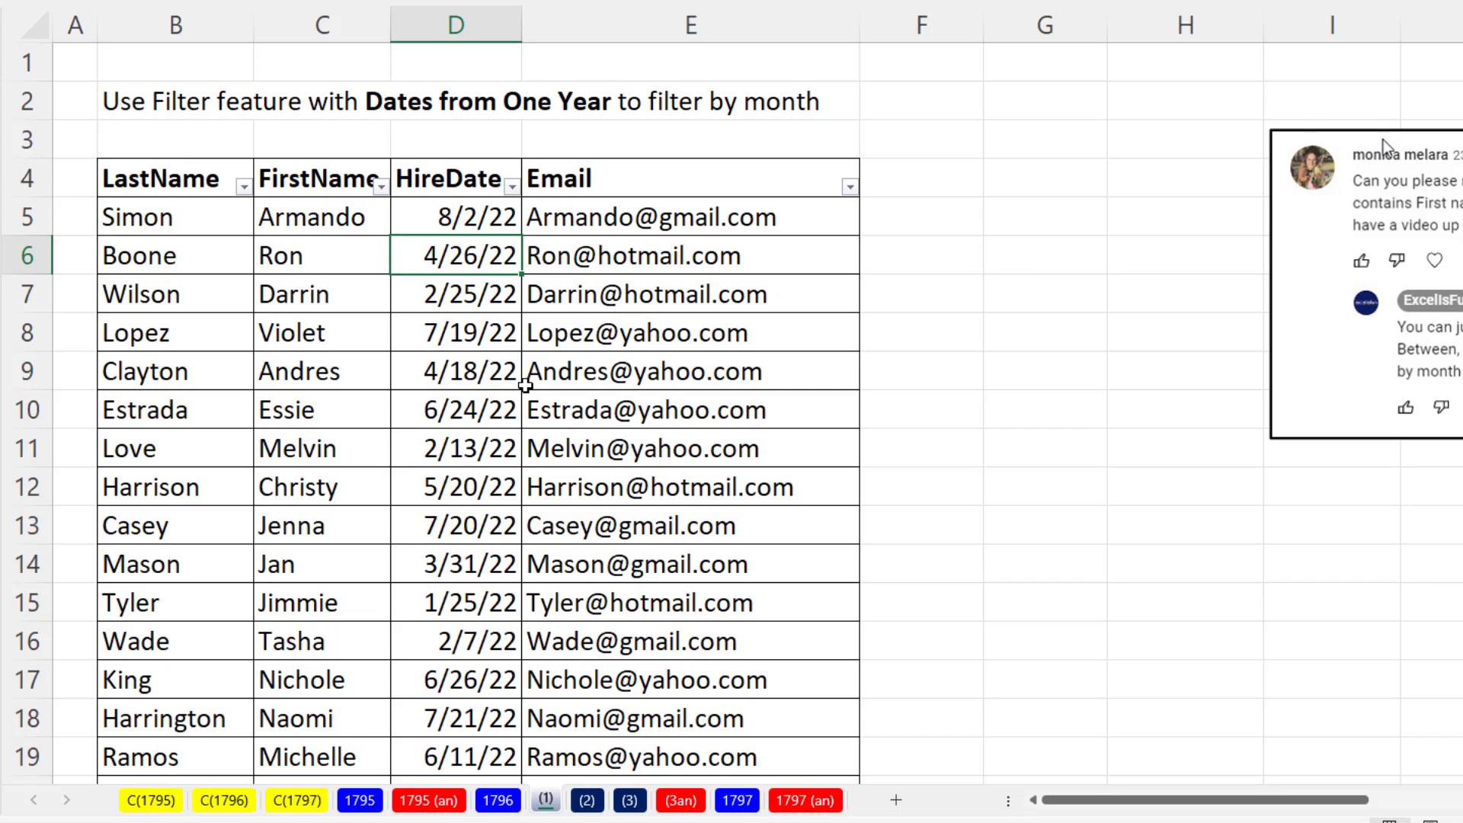